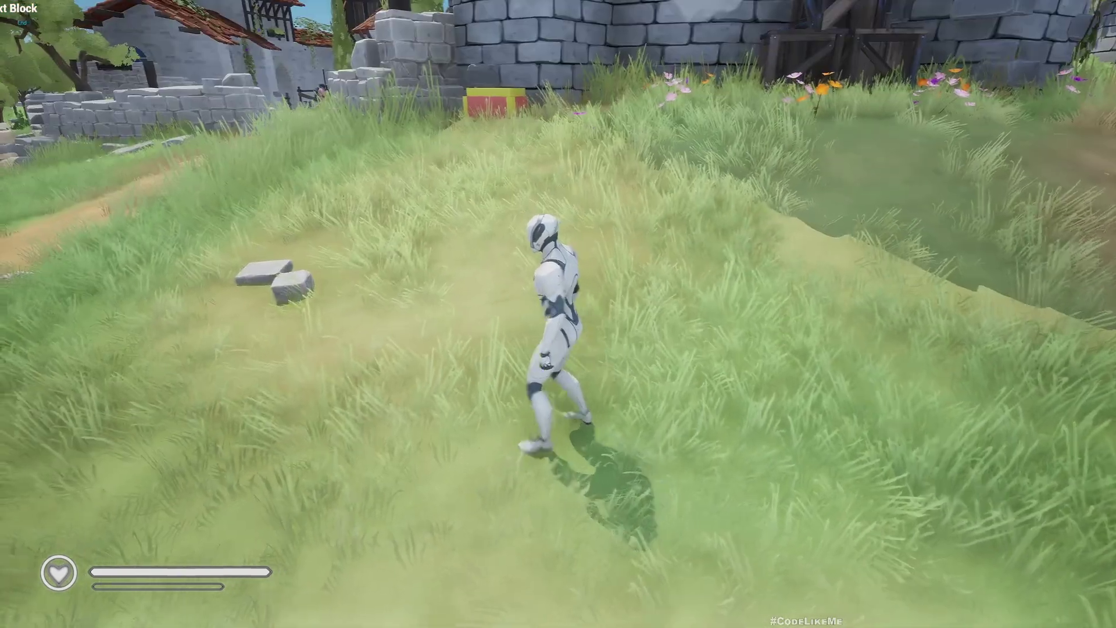
Step: Run the character around the field, checking the dot above the distant chest and its Open prompt up close
key(a)
key(w)
key(s)
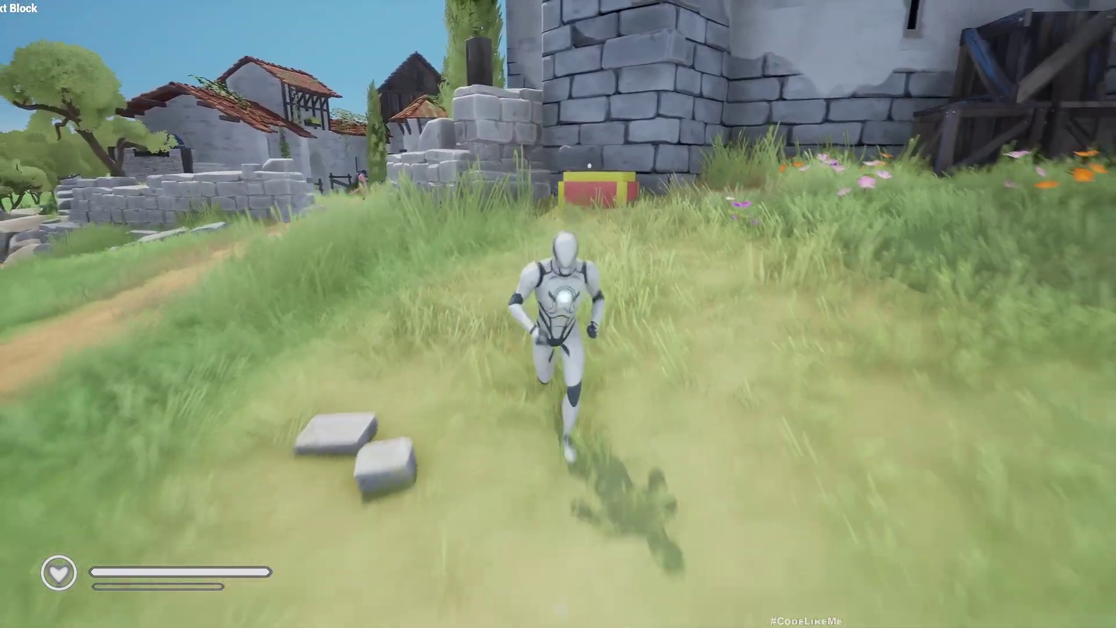
key(w)
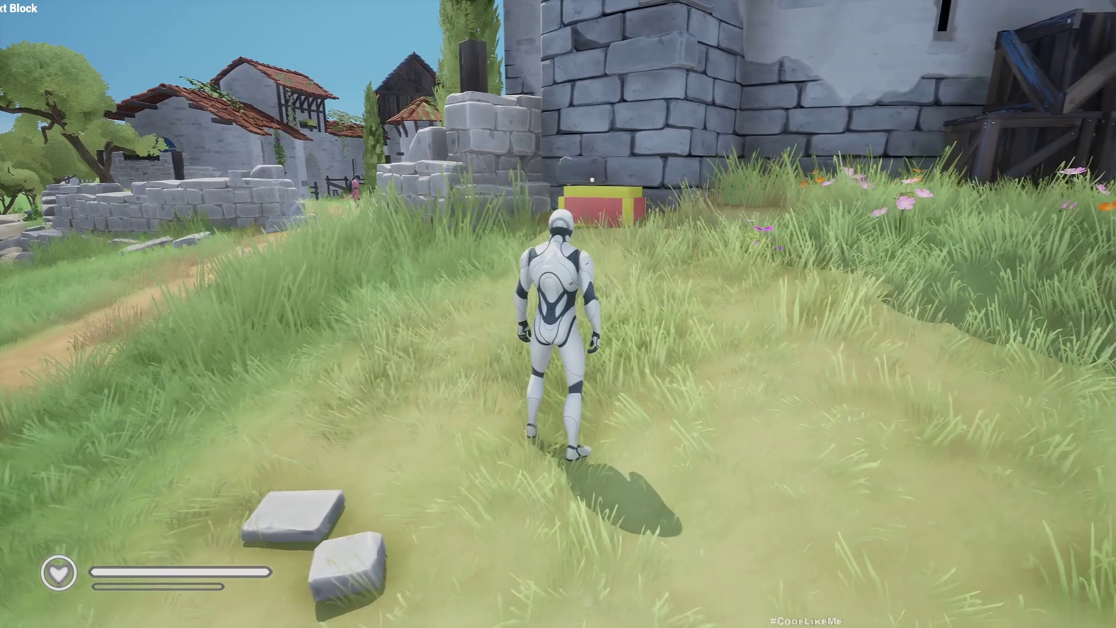
key(s)
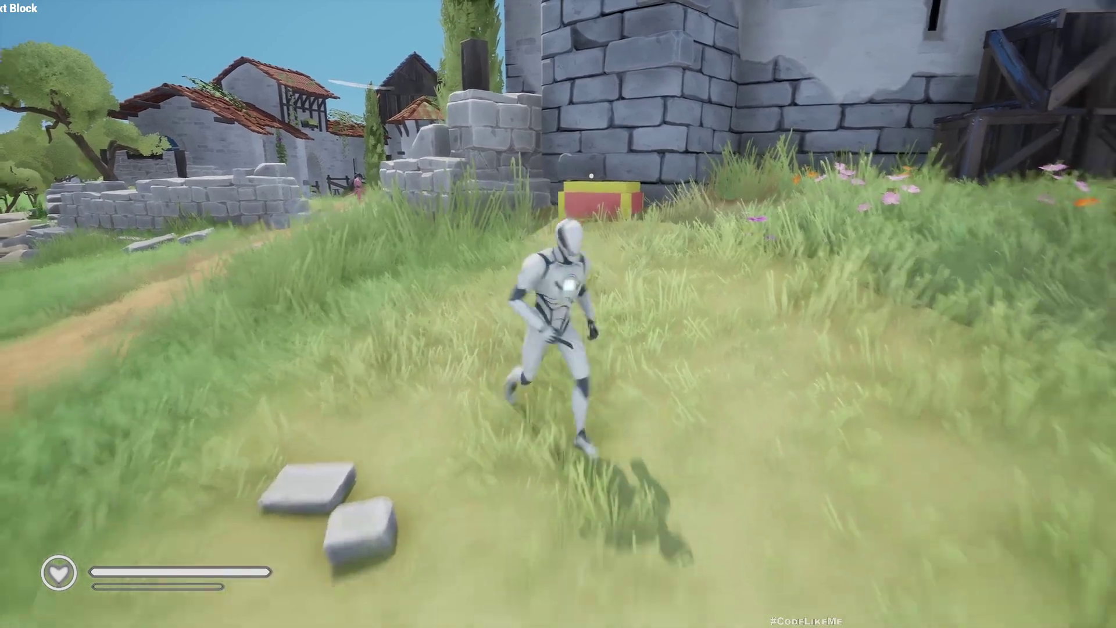
key(w)
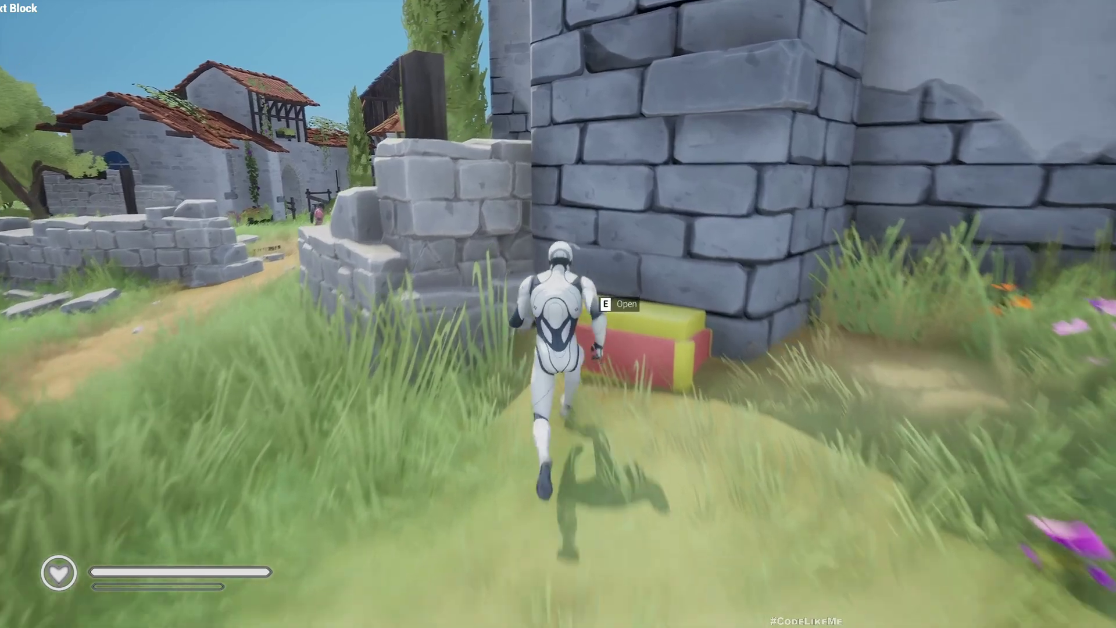
key(d)
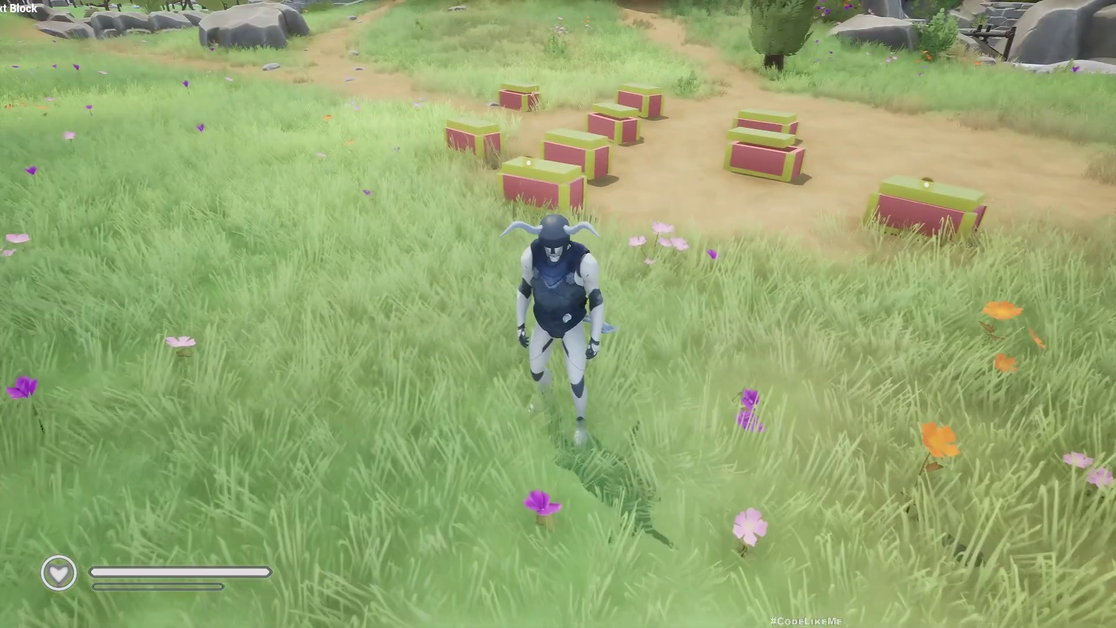
Step: Approach the chest group, back away until the prompt disappears, then return and open a chest with E
key(w)
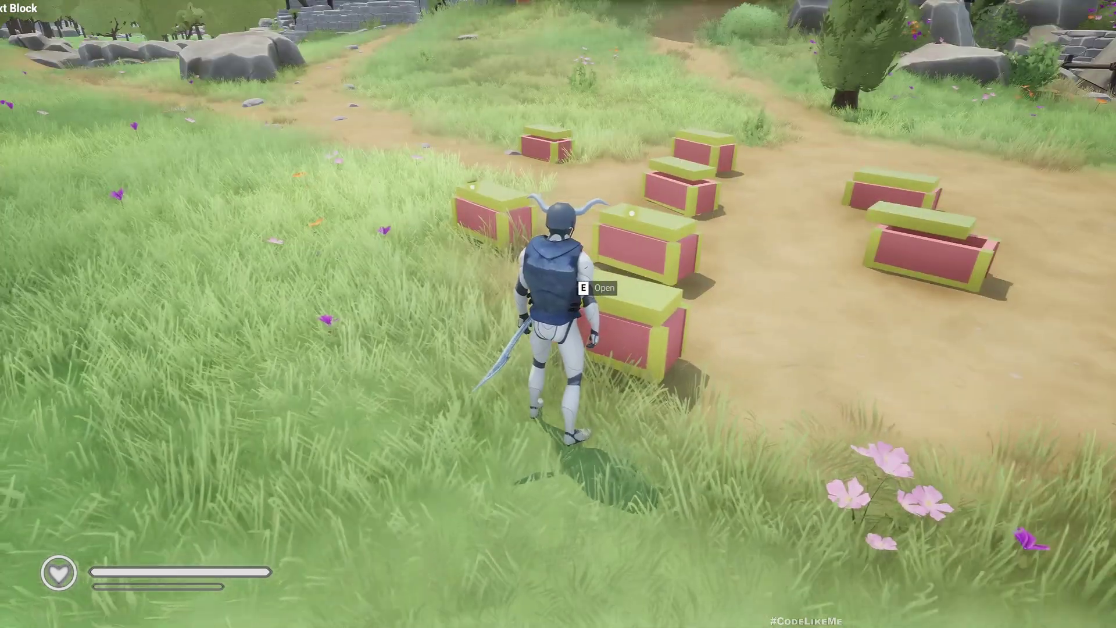
key(s)
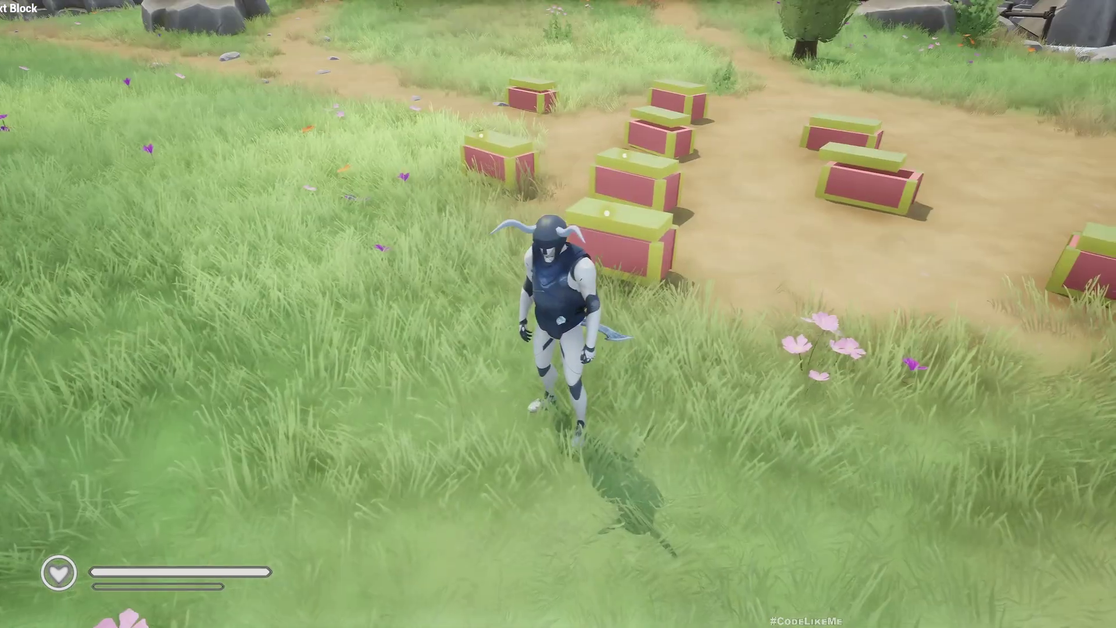
key(s)
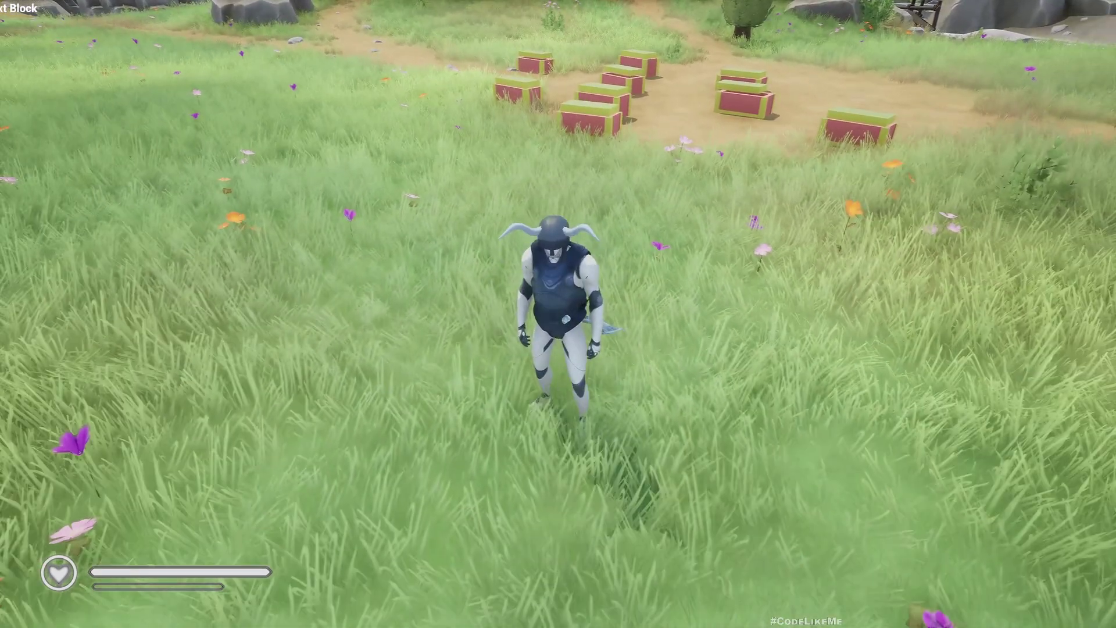
key(w)
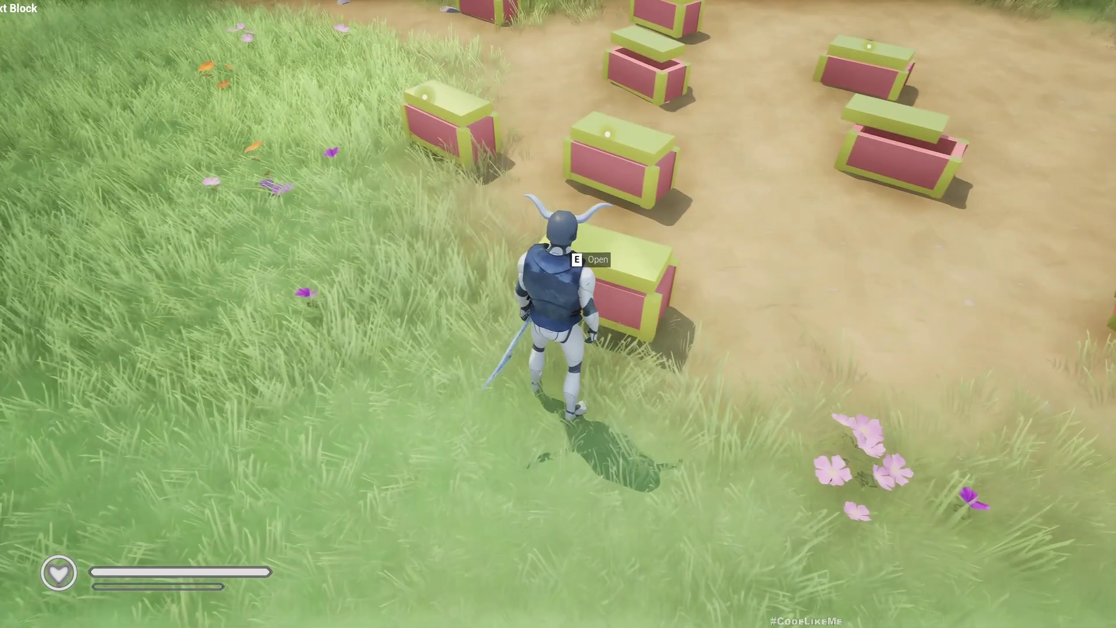
key(e)
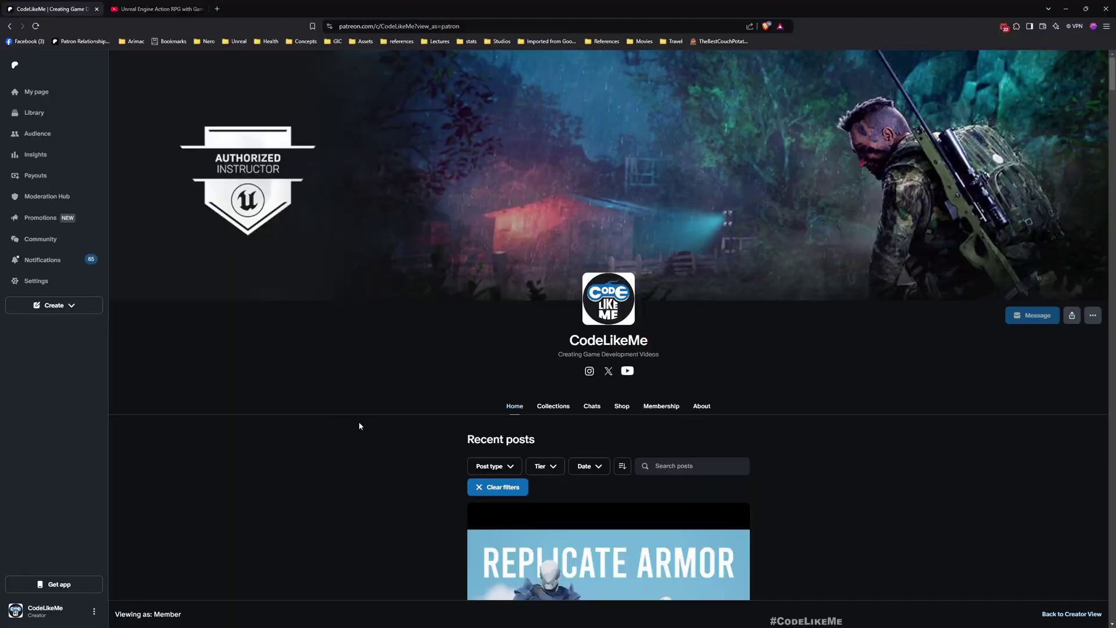
middle_click(359, 426)
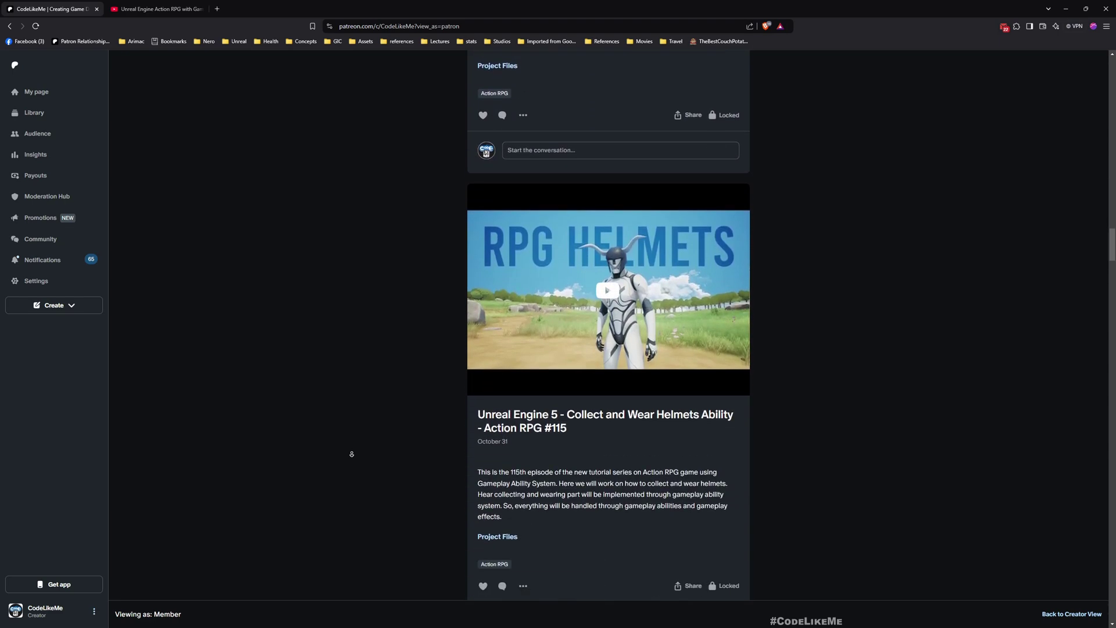
Step: Scroll through the Unreal Engine Action RPG playlist on YouTube
click(157, 9)
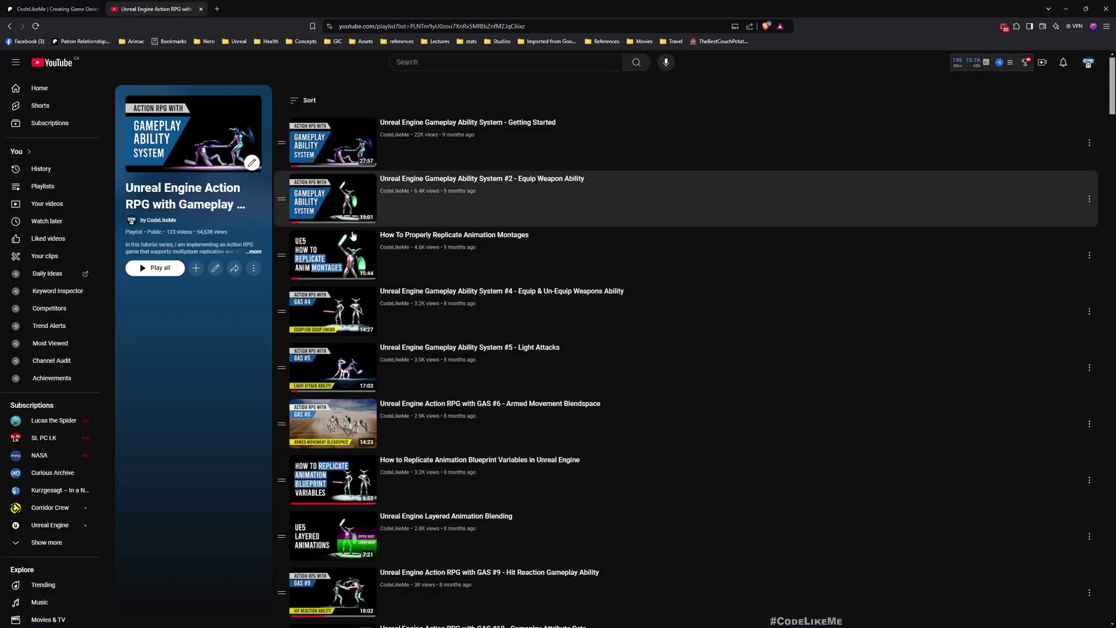
scroll(403, 270, down, 15)
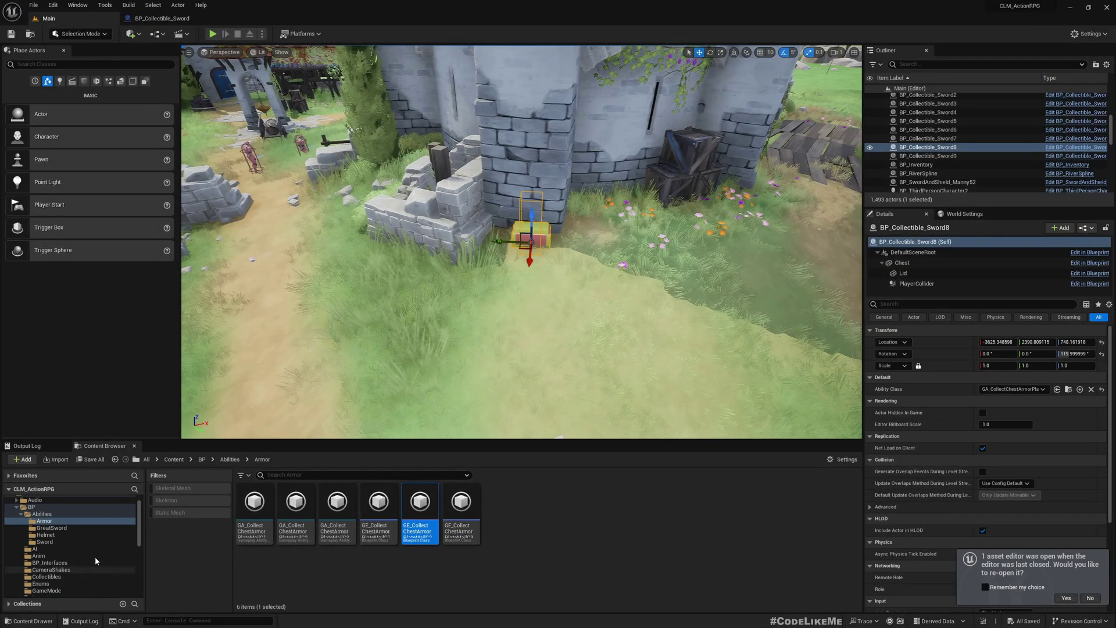
Step: Inspect the T_InteractDot texture in UI_Assets, close it, and zoom the viewport toward the chest
scroll(96, 561, down, 10)
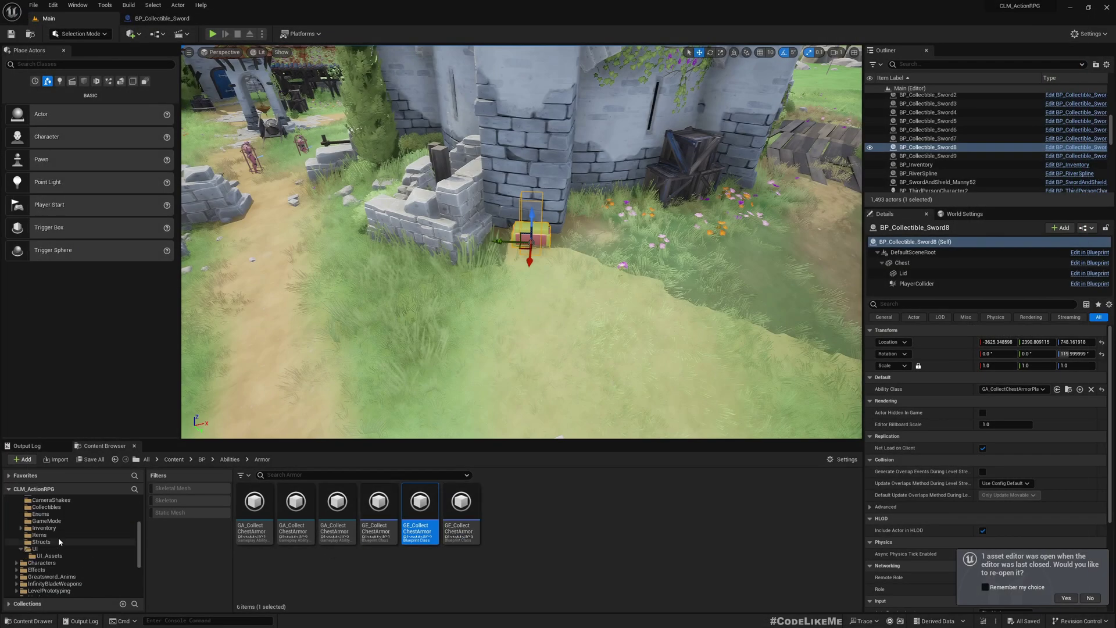
click(49, 500)
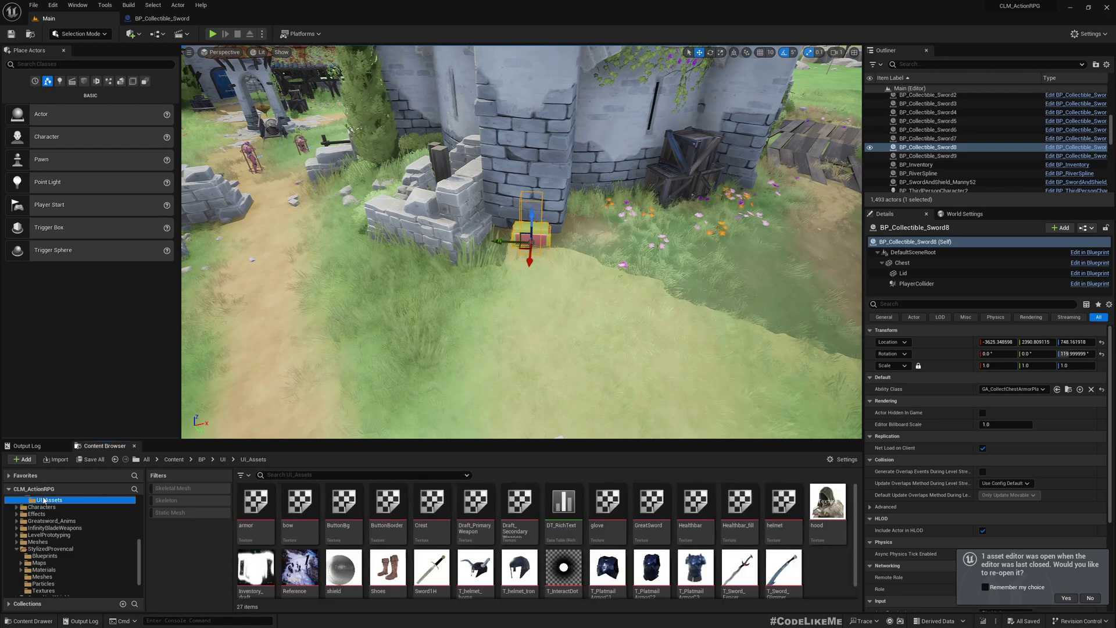
double_click(563, 565)
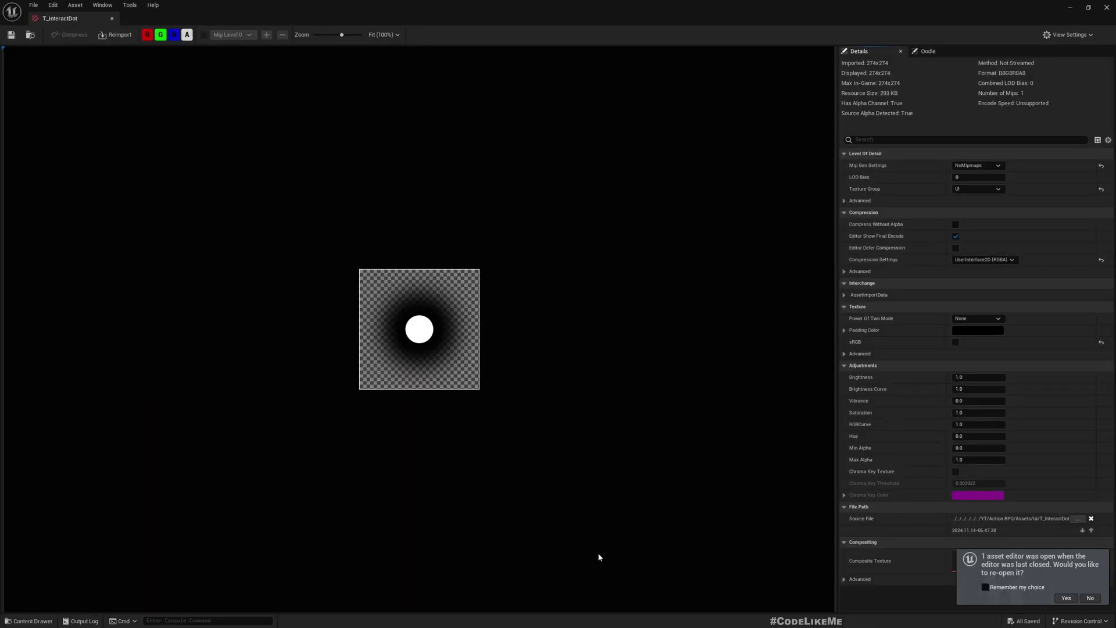
click(112, 18)
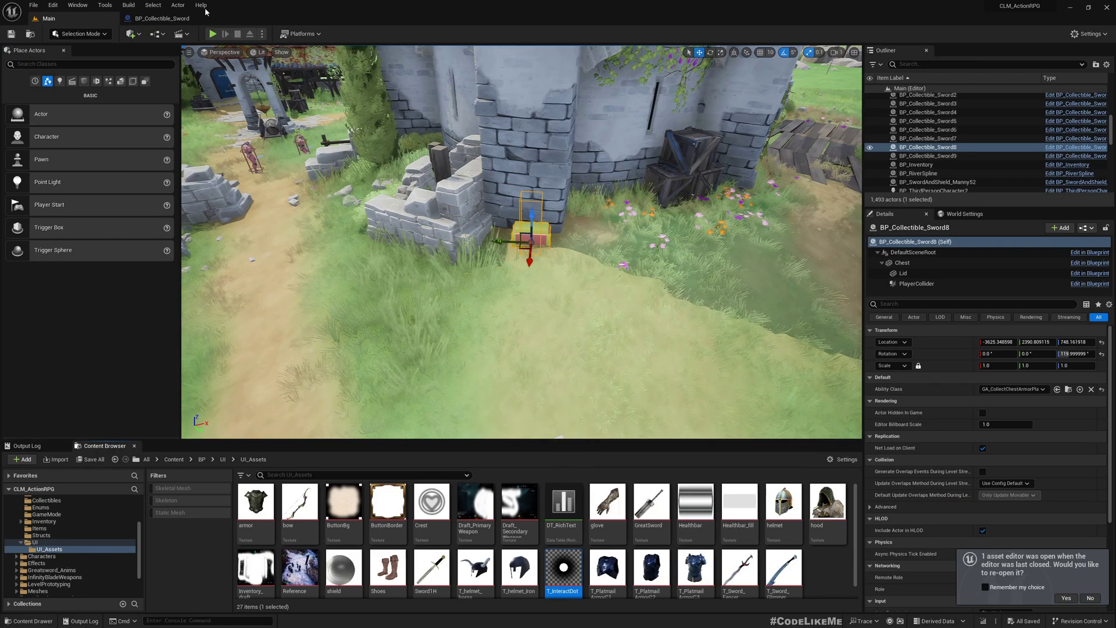
scroll(546, 258, up, 3)
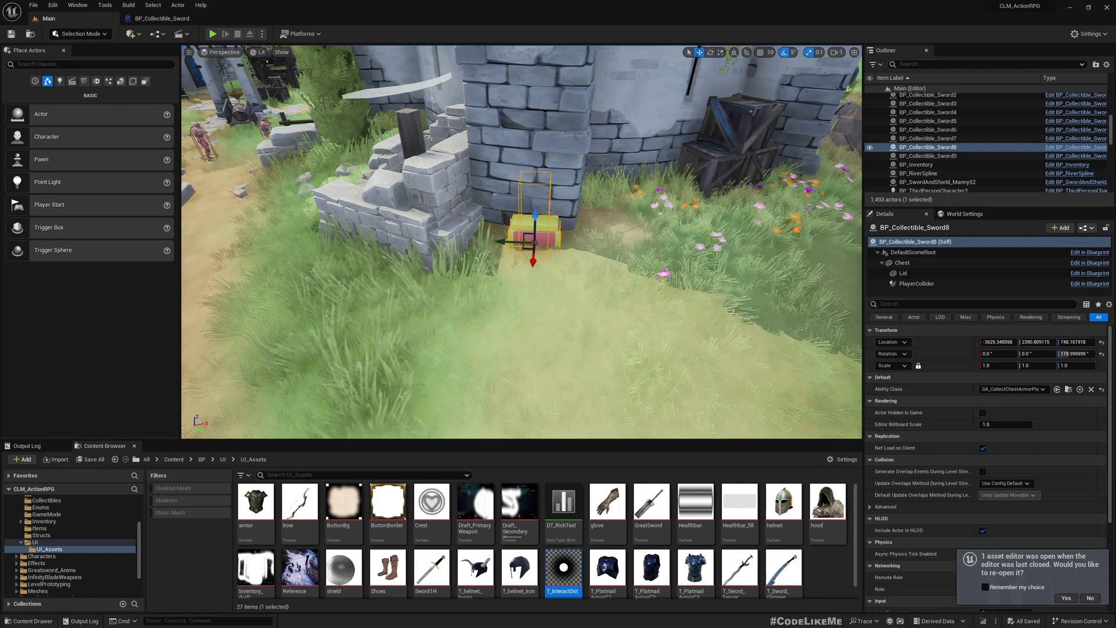
Step: Open the BP_Collectible_Sword Blueprint and recentre the chest in its viewport
click(1066, 147)
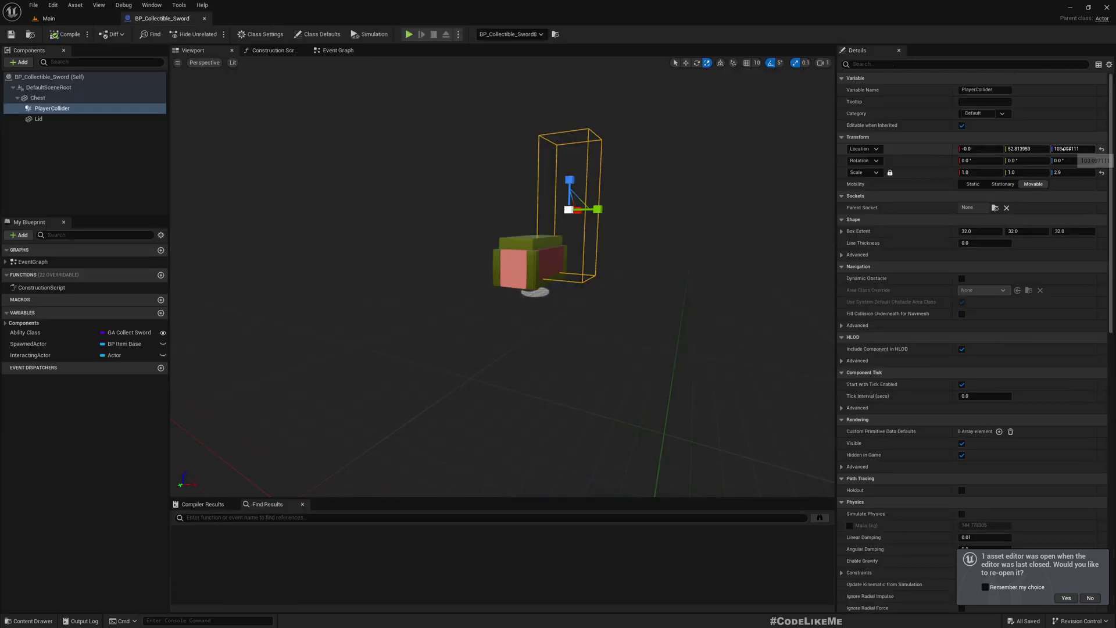
scroll(593, 215, up, 3)
scroll(602, 216, down, 1)
middle_drag(602, 217, 574, 215)
scroll(574, 215, down, 1)
scroll(575, 212, up, 1)
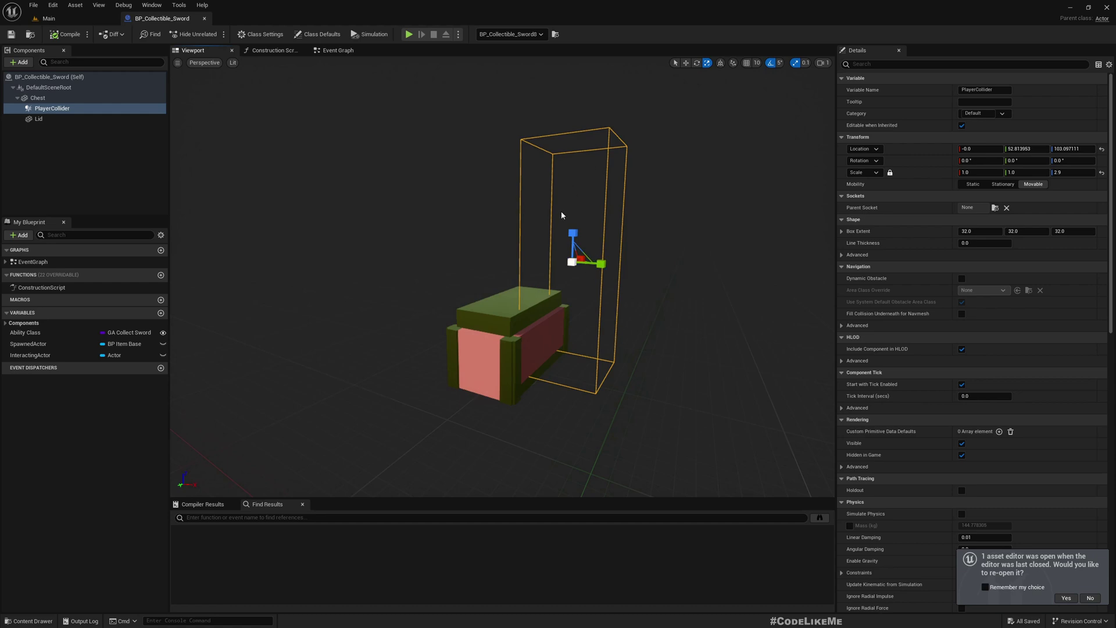
Step: Inspect the Chest and Lid components and bring the view closer to the chest
click(40, 98)
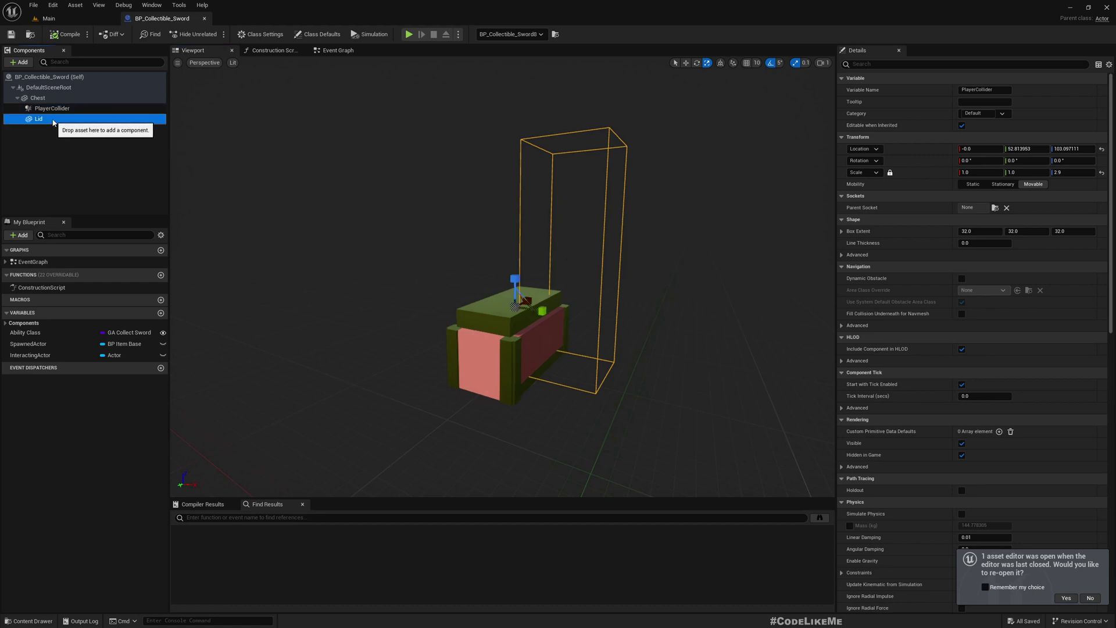
click(38, 118)
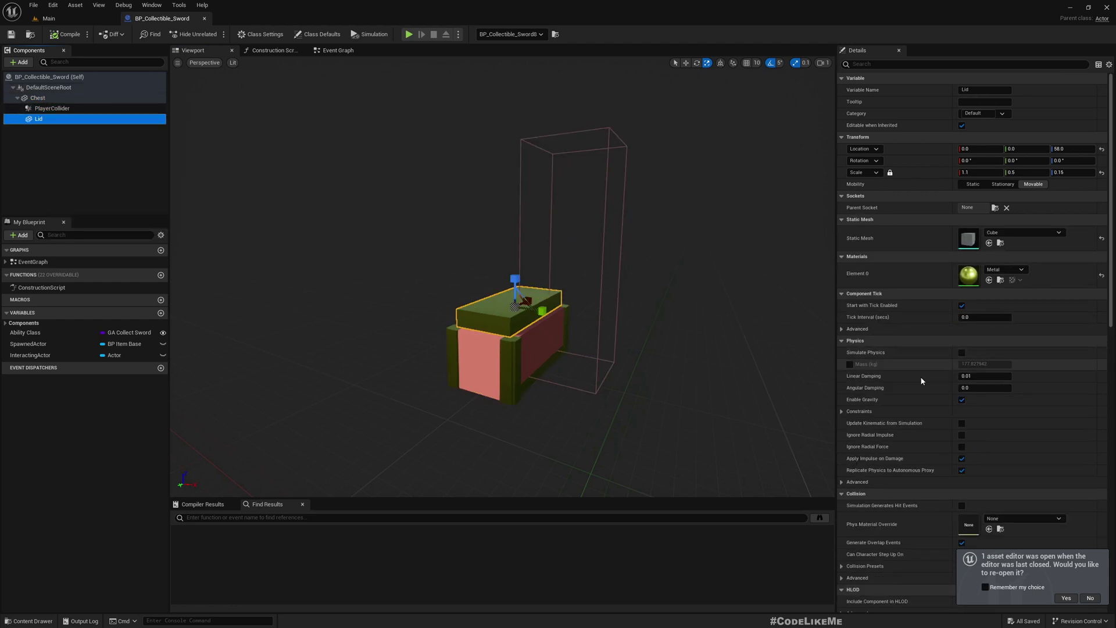
right_drag(680, 343, 523, 372)
mouse_move(556, 294)
right_down()
mouse_move(506, 273)
mouse_move(494, 302)
mouse_move(556, 295)
right_up()
Step: Add a plain Billboard component to the chest, then delete it as unwanted
key(w)
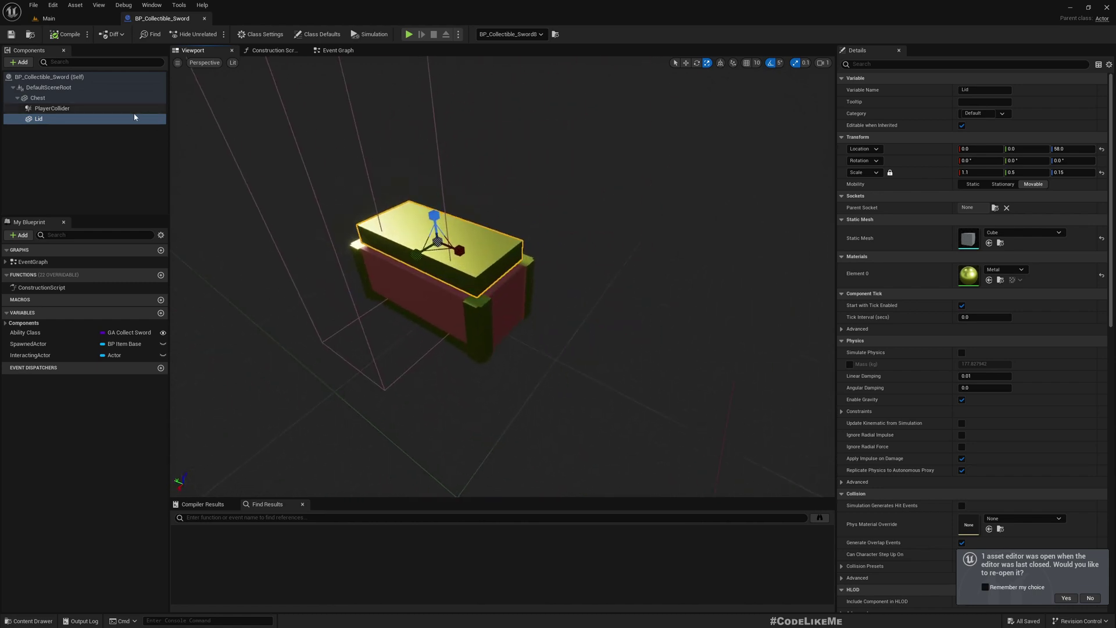
click(50, 149)
click(23, 63)
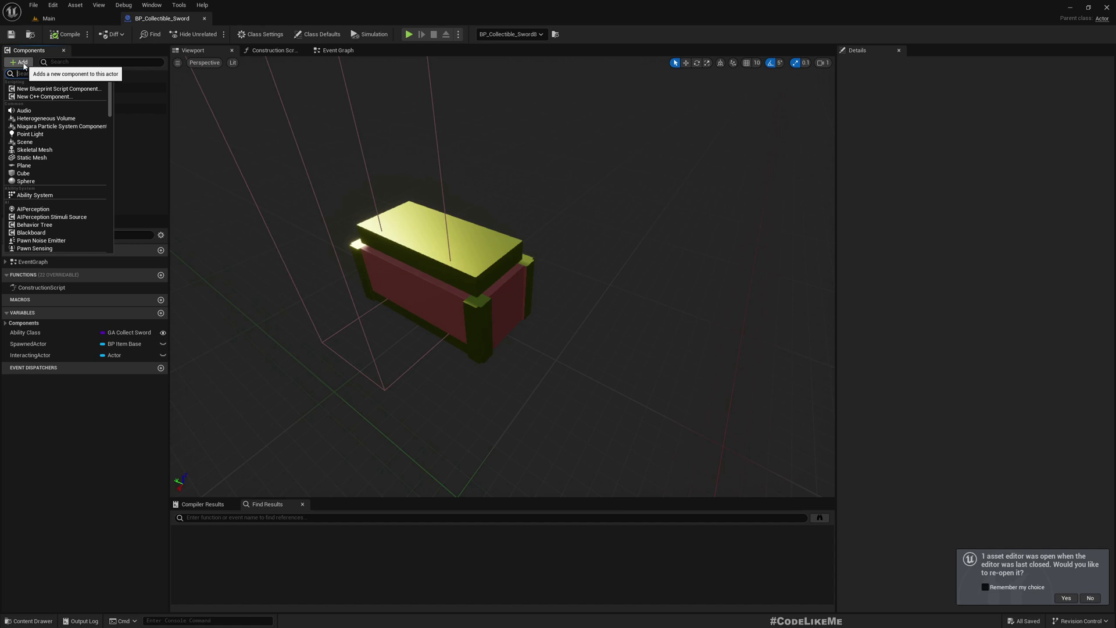
text(bill)
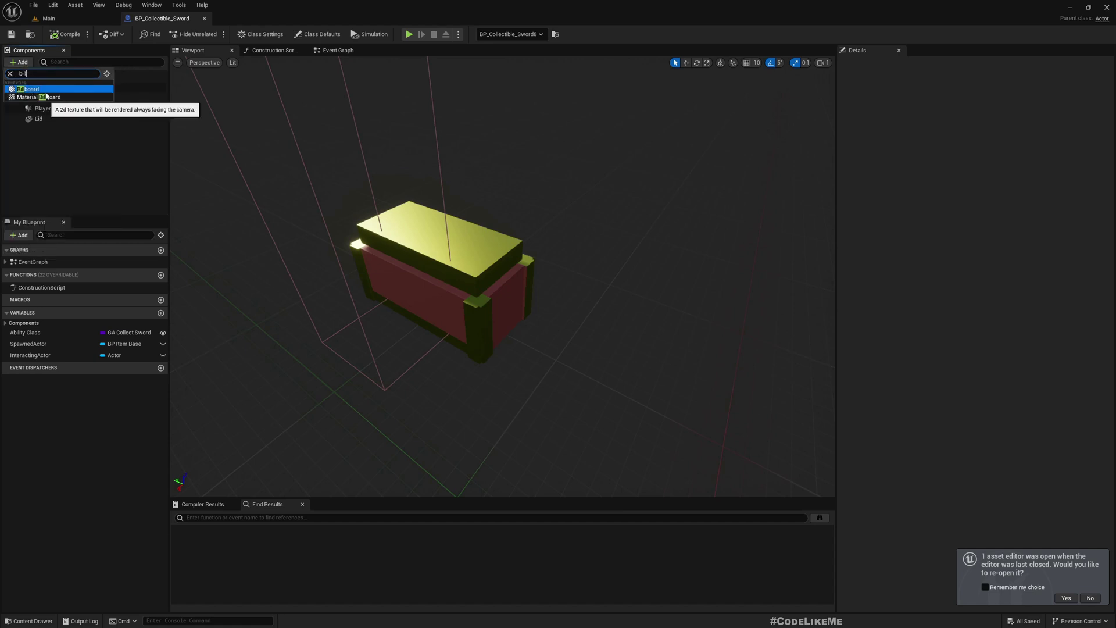
click(27, 89)
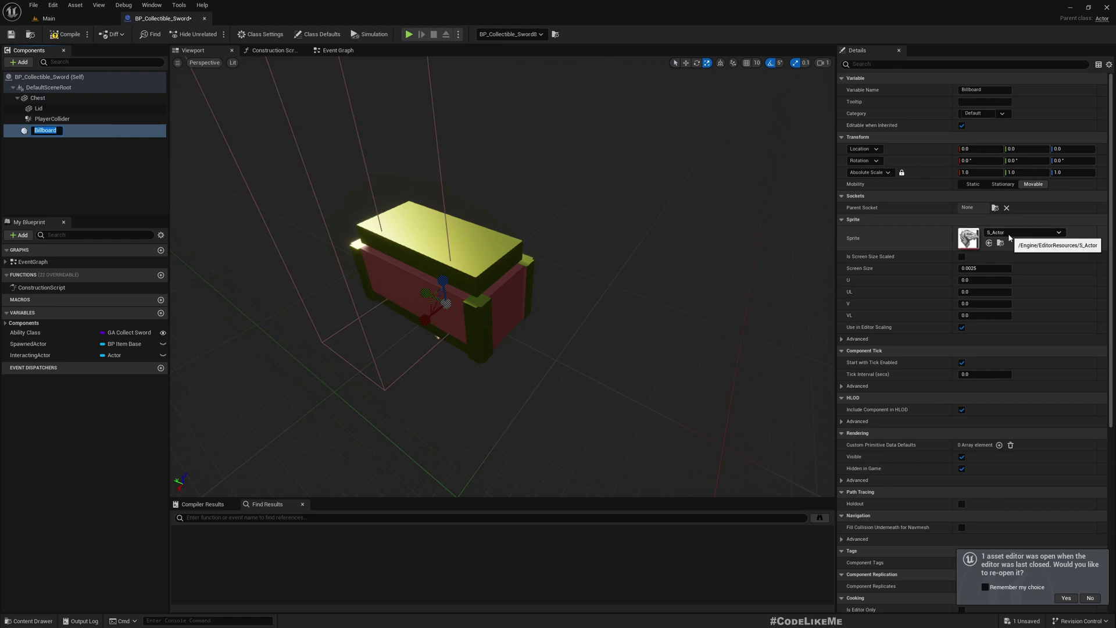
click(100, 180)
click(67, 133)
key(Delete)
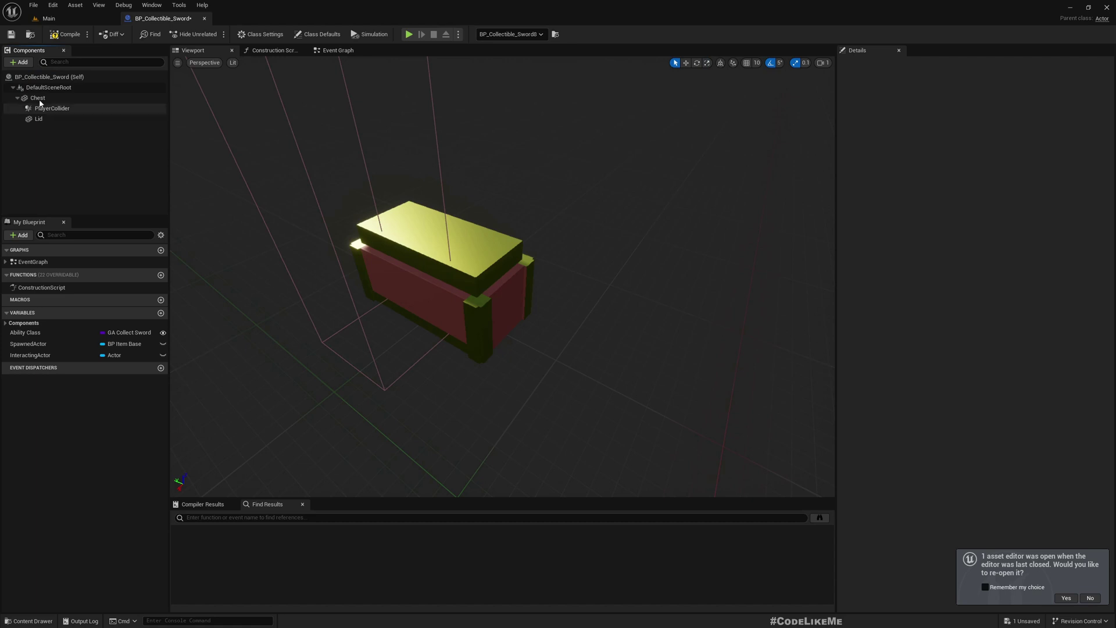
Step: Add a Material Billboard component named MaterialBillboard with one sprite element, Index [0] expanded
click(21, 63)
text(bill)
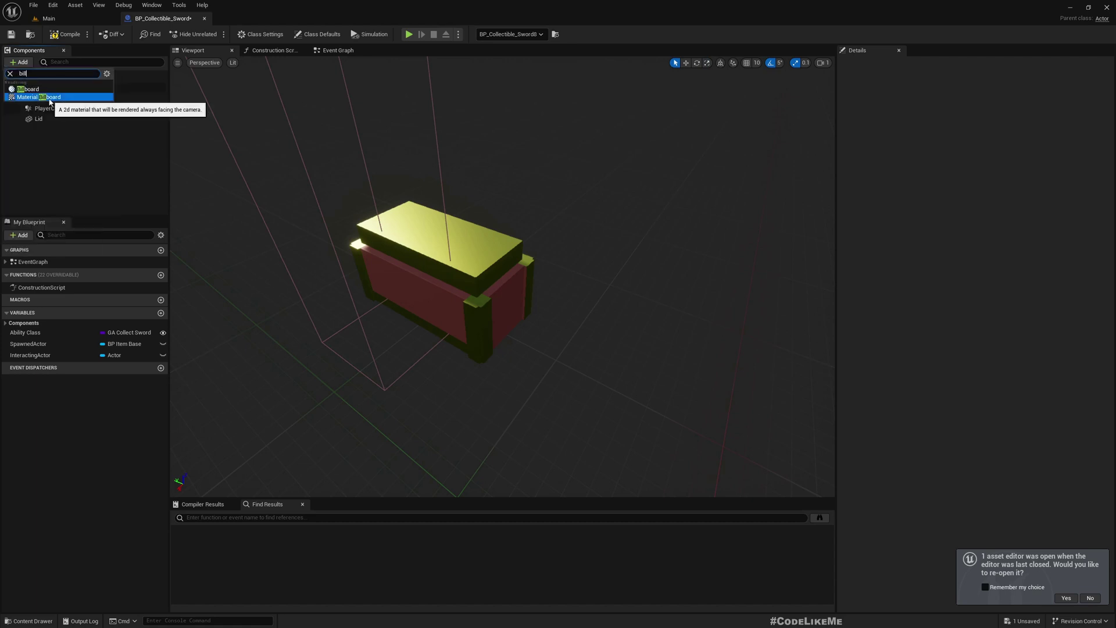
click(44, 96)
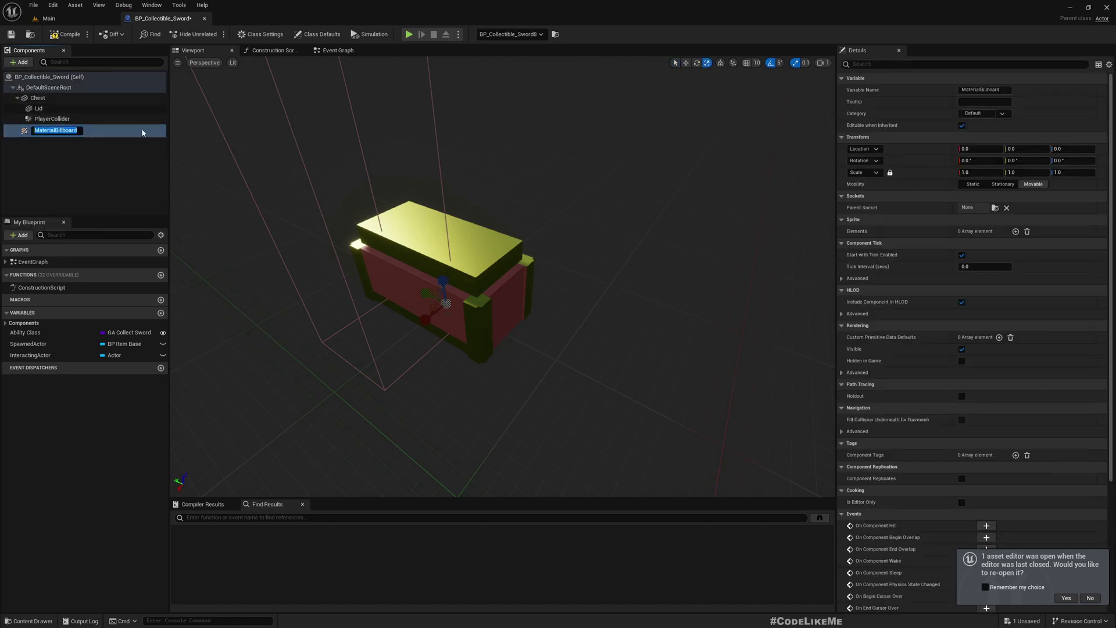
key(Return)
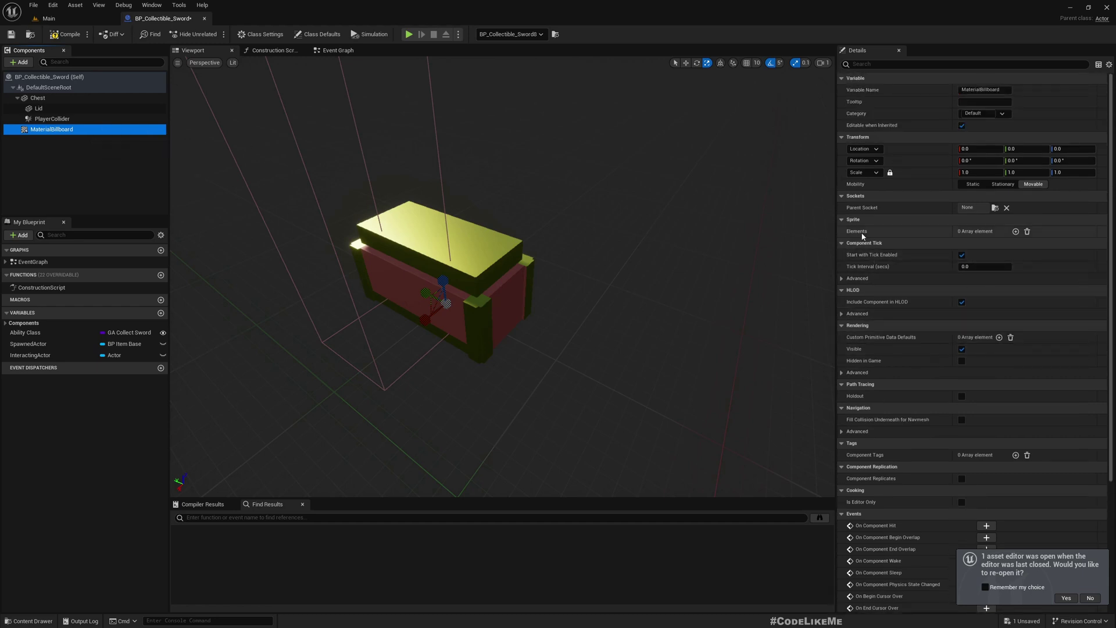
click(1016, 232)
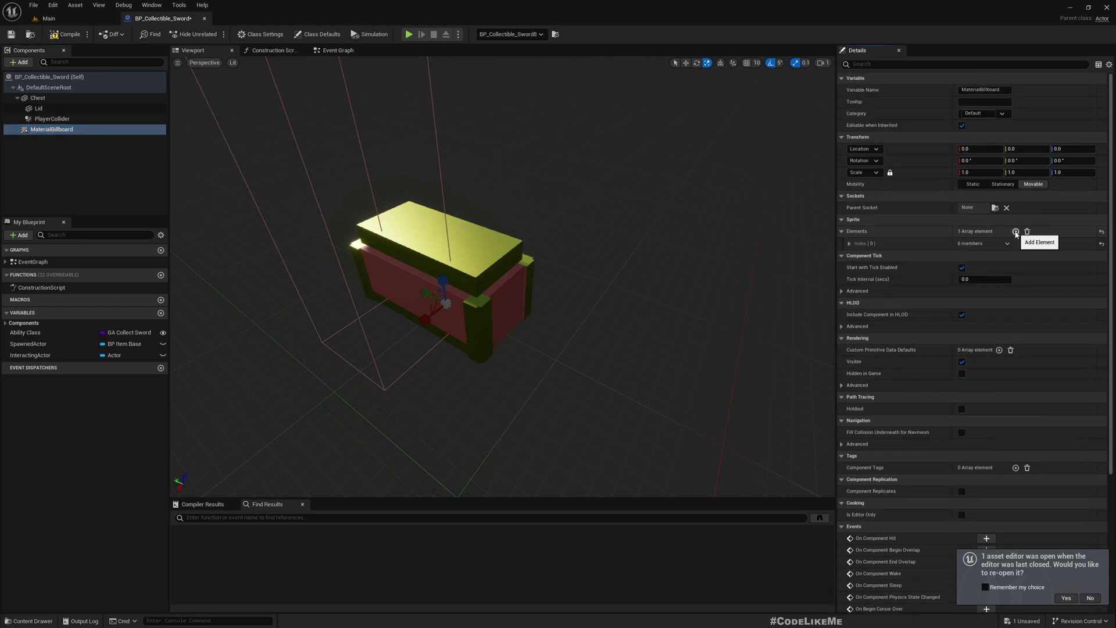
click(849, 244)
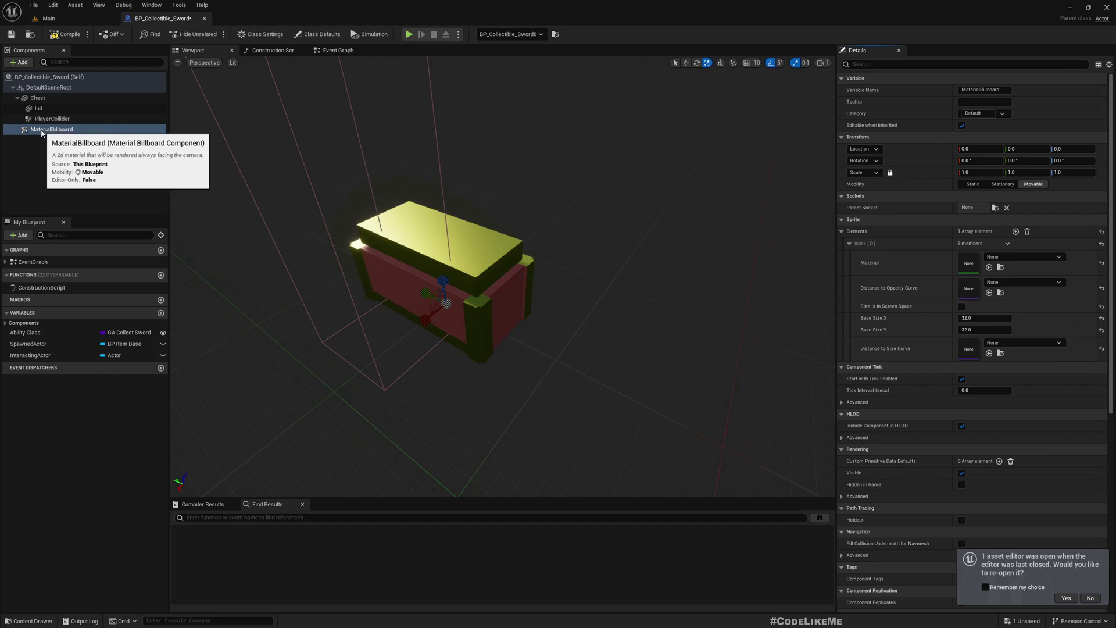
Step: Parent the MaterialBillboard under the Chest component
drag(41, 134, 47, 97)
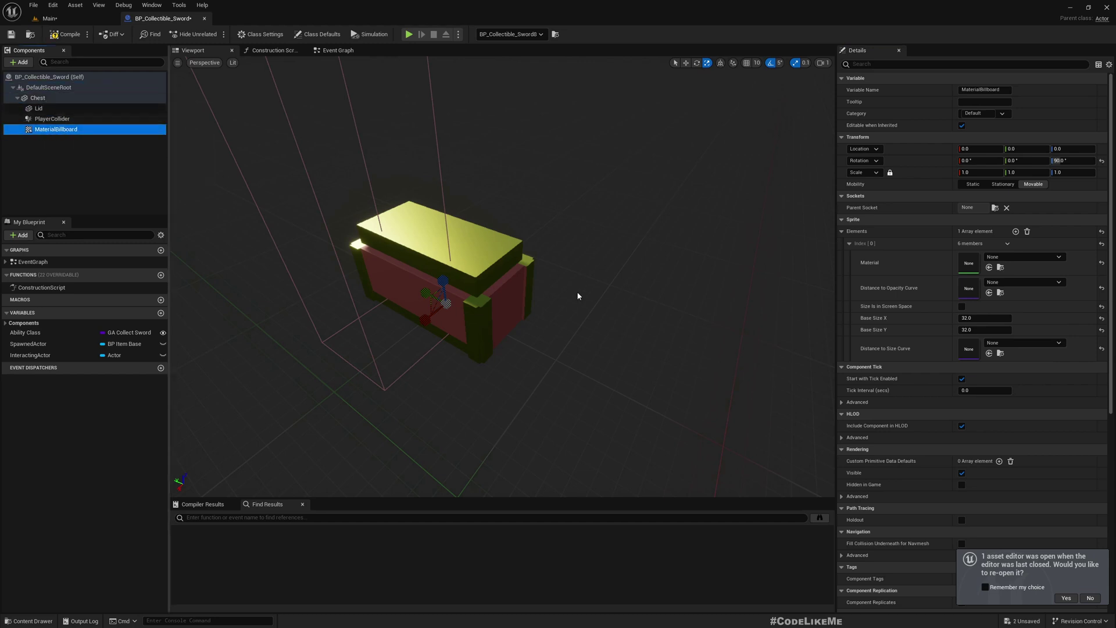
right_drag(510, 303, 401, 261)
key(d)
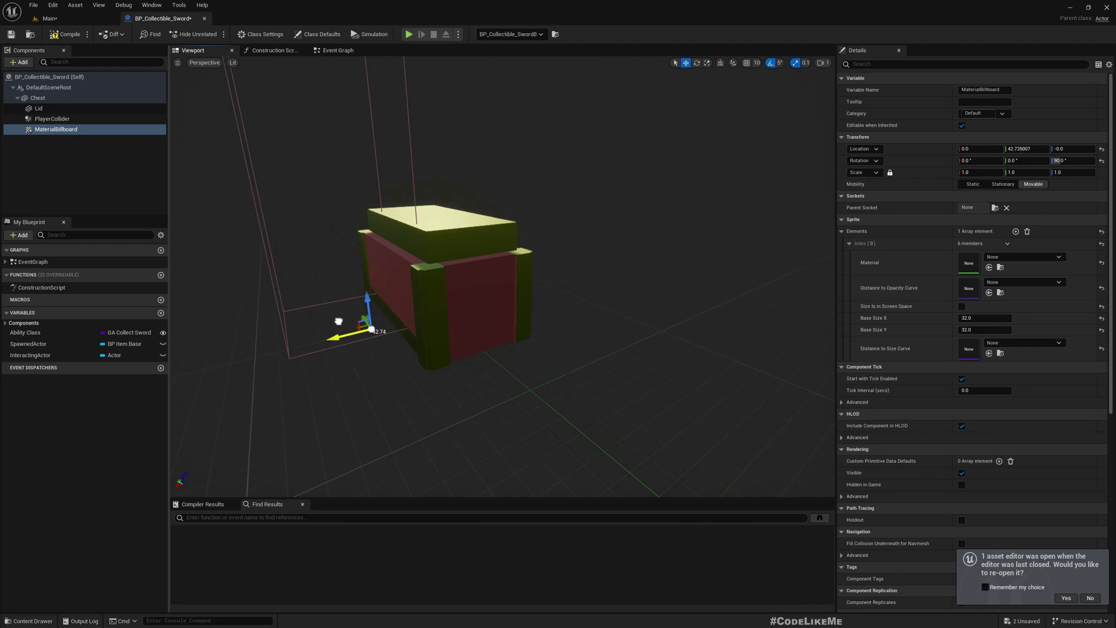
alt+drag(338, 320, 416, 350)
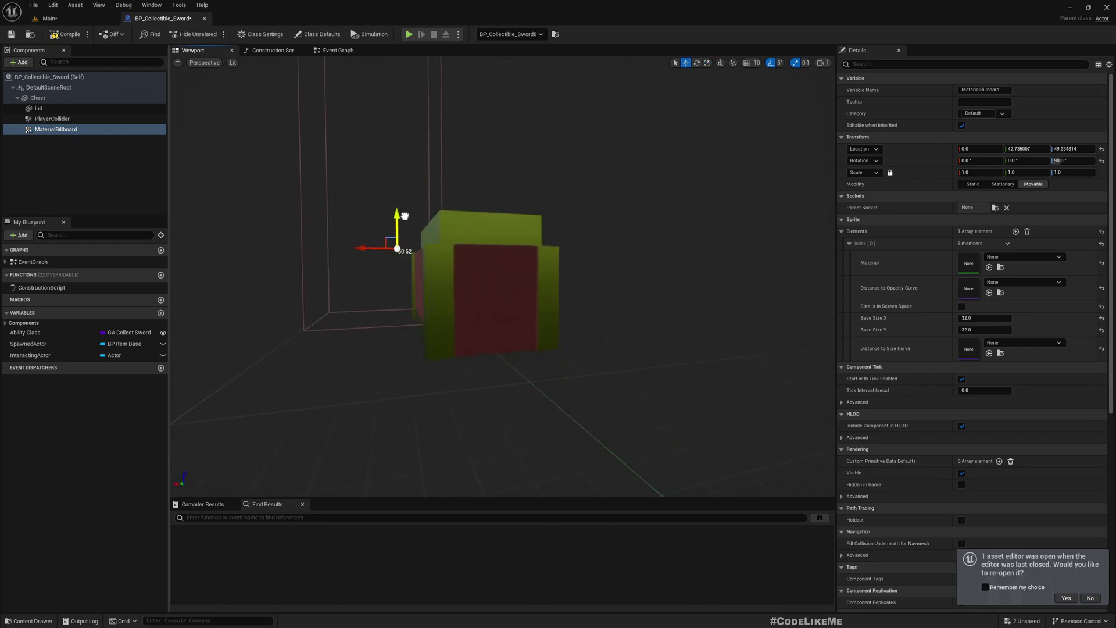
Step: Raise the billboard above the chest lid, to location 0, 33.22, 75.68
drag(401, 199, 401, 194)
right_drag(503, 284, 514, 372)
key(e)
scroll(503, 291, up, 5)
scroll(510, 320, down, 6)
alt+drag(510, 319, 669, 290)
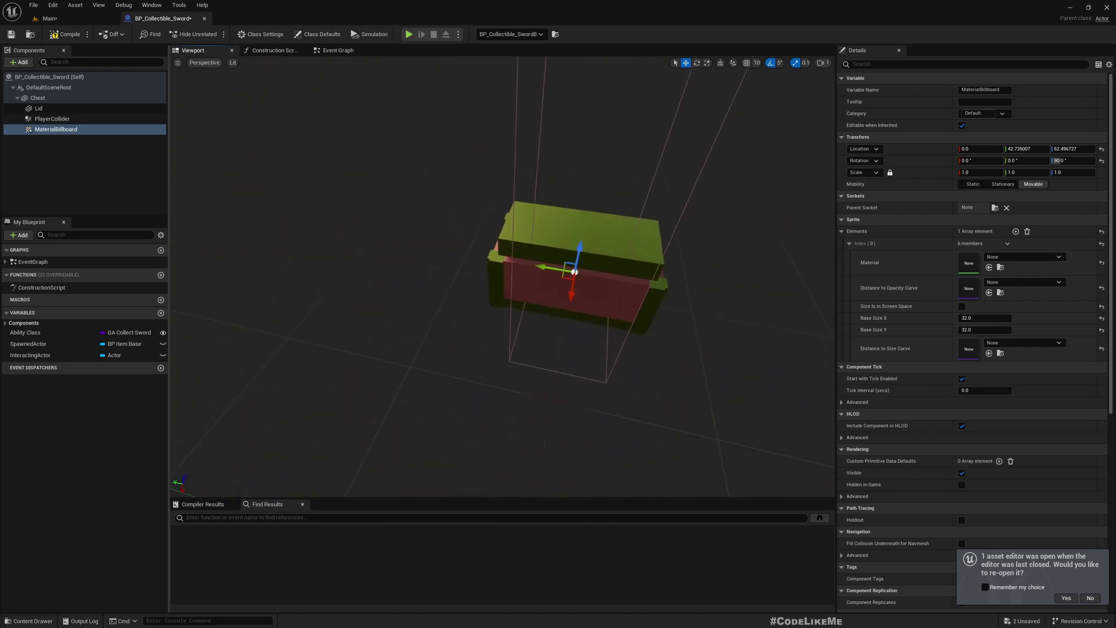
alt+drag(517, 273, 507, 324)
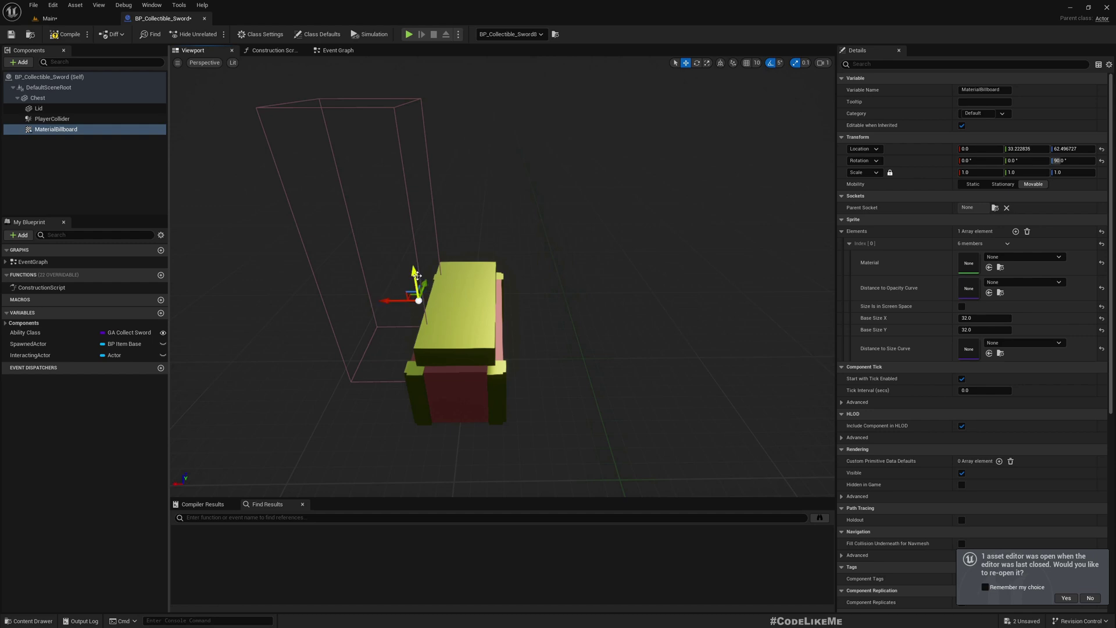
alt+drag(417, 258, 465, 290)
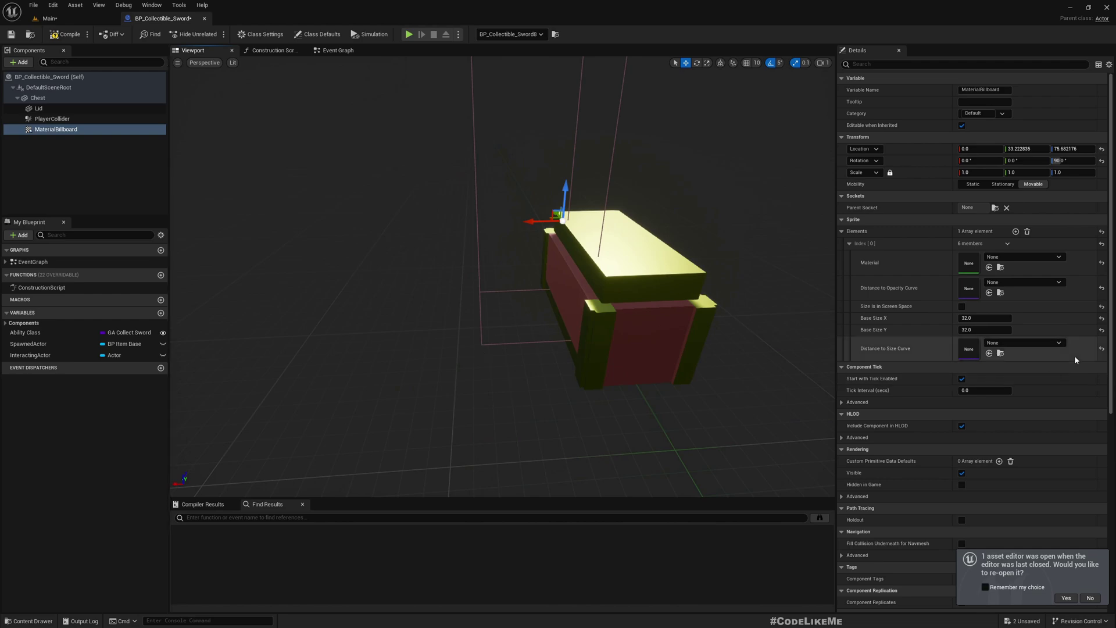
Step: Create material M_InteractDot_Mat from the T_InteractDot texture in UI_Assets
click(84, 14)
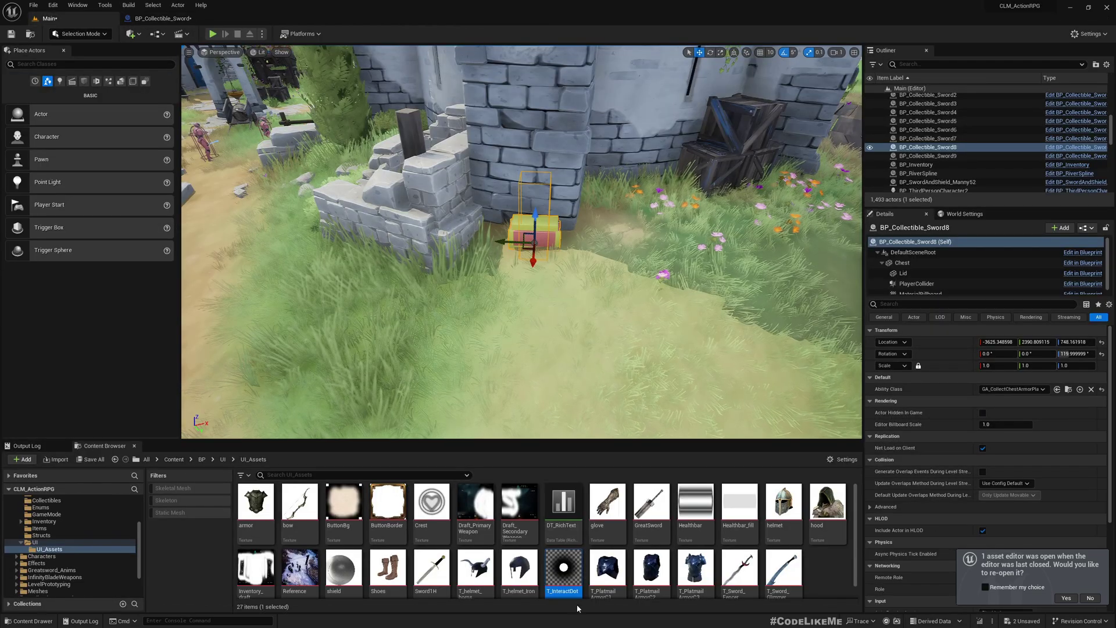
right_click(563, 566)
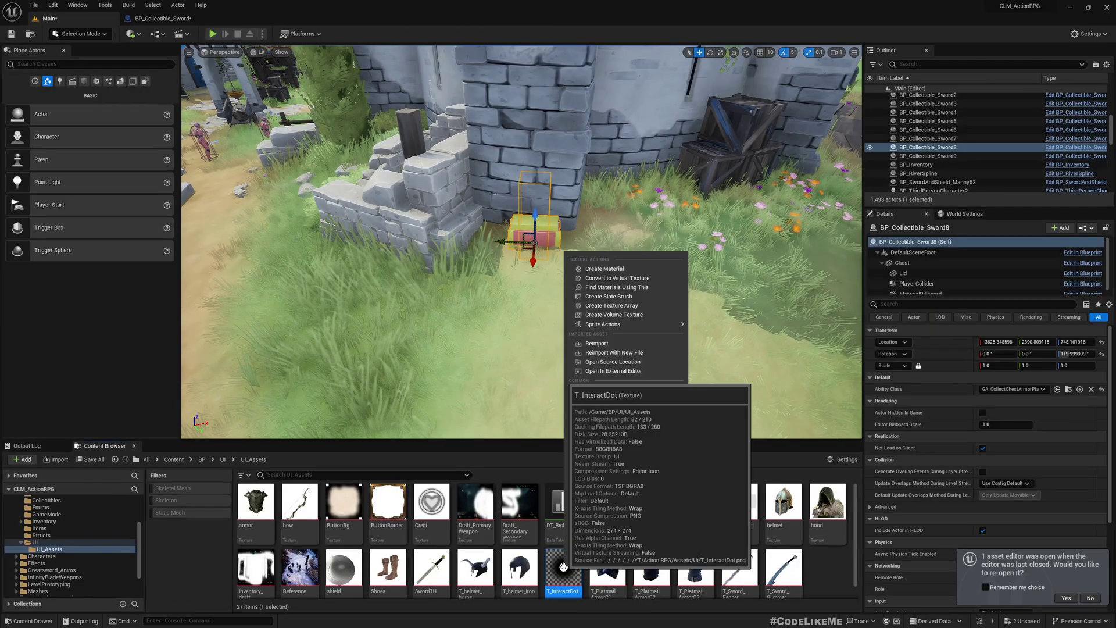
click(604, 268)
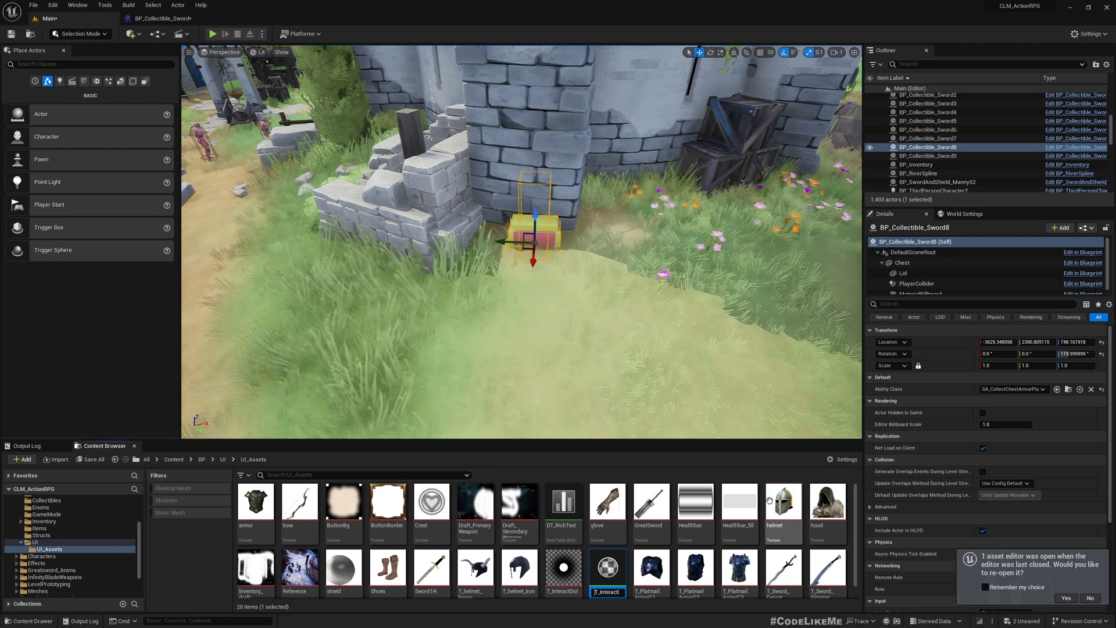
text(M)
key(Return)
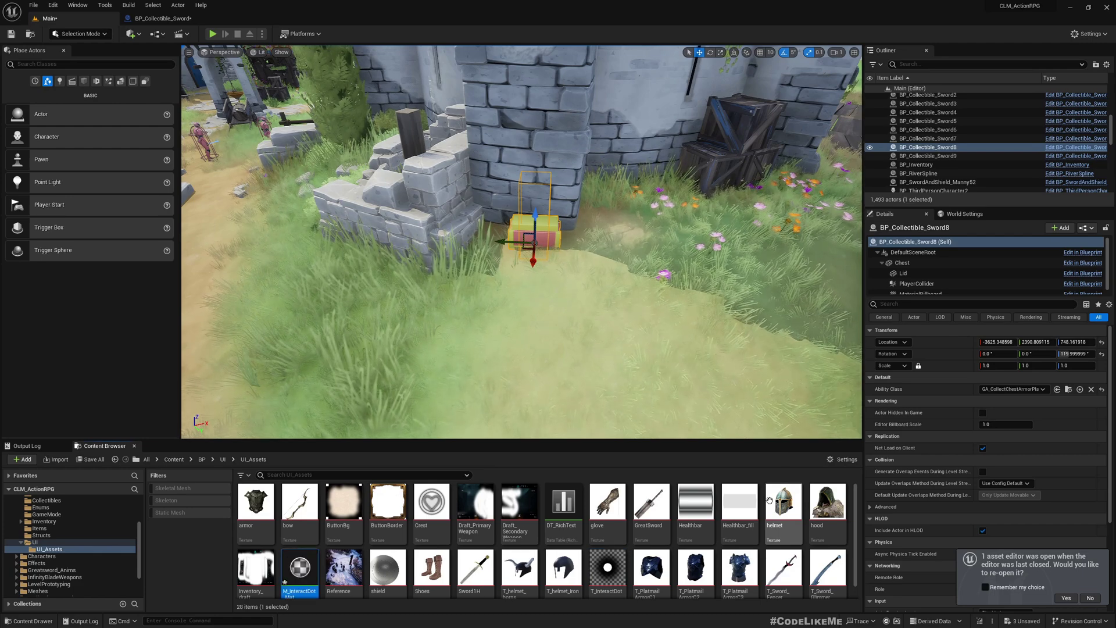
Step: Open the new material, dock its editor in the main window, and save it
key(Return)
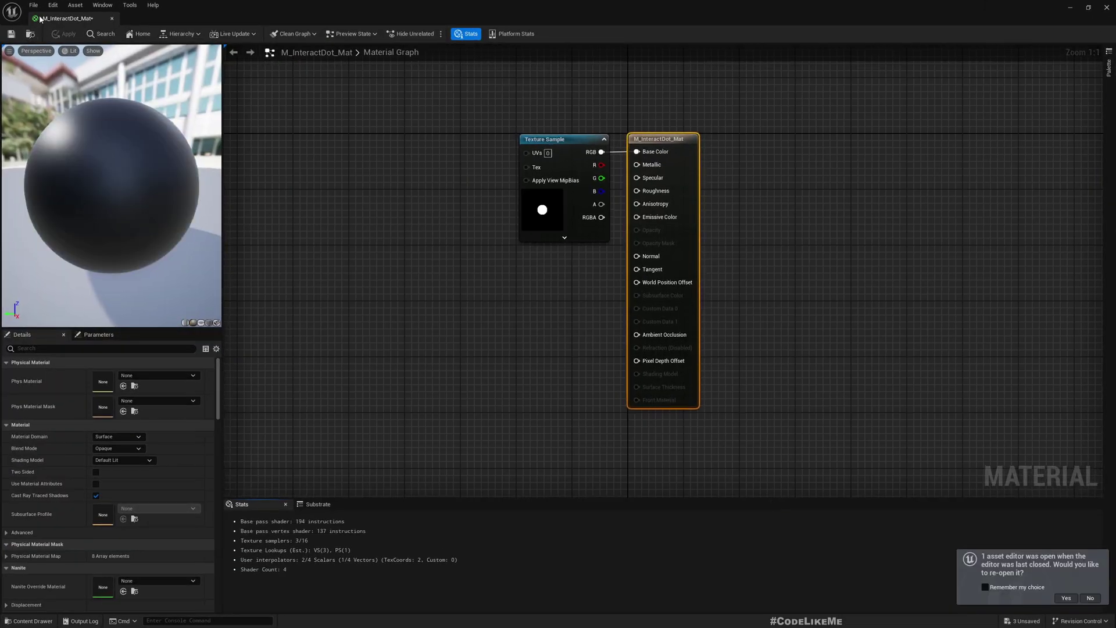
drag(41, 19, 243, 23)
click(36, 33)
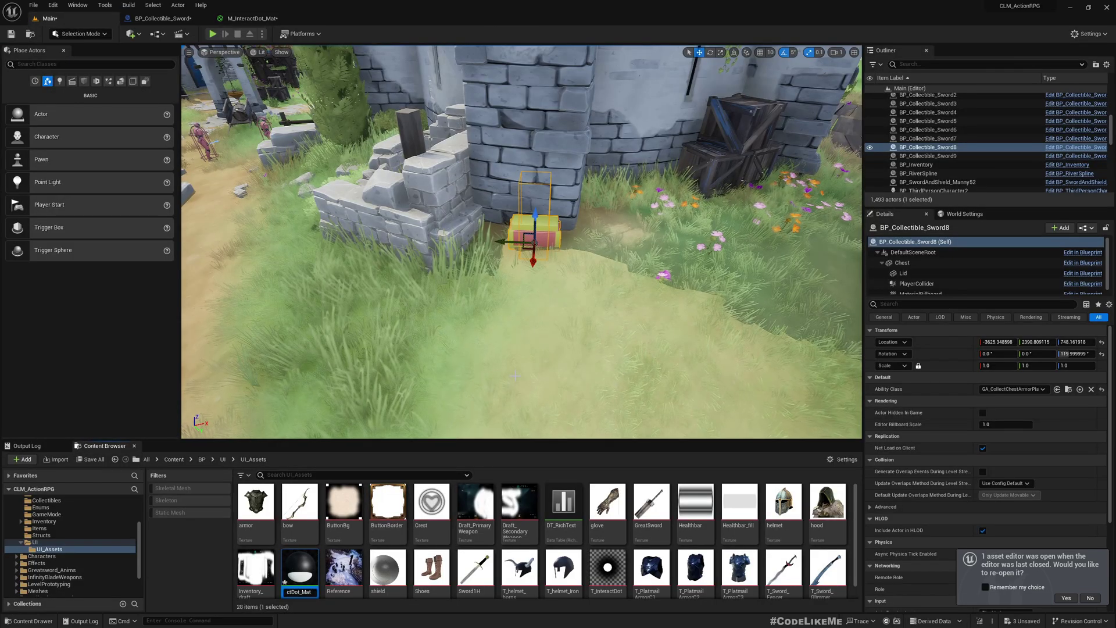
key(ctrl+s)
click(246, 20)
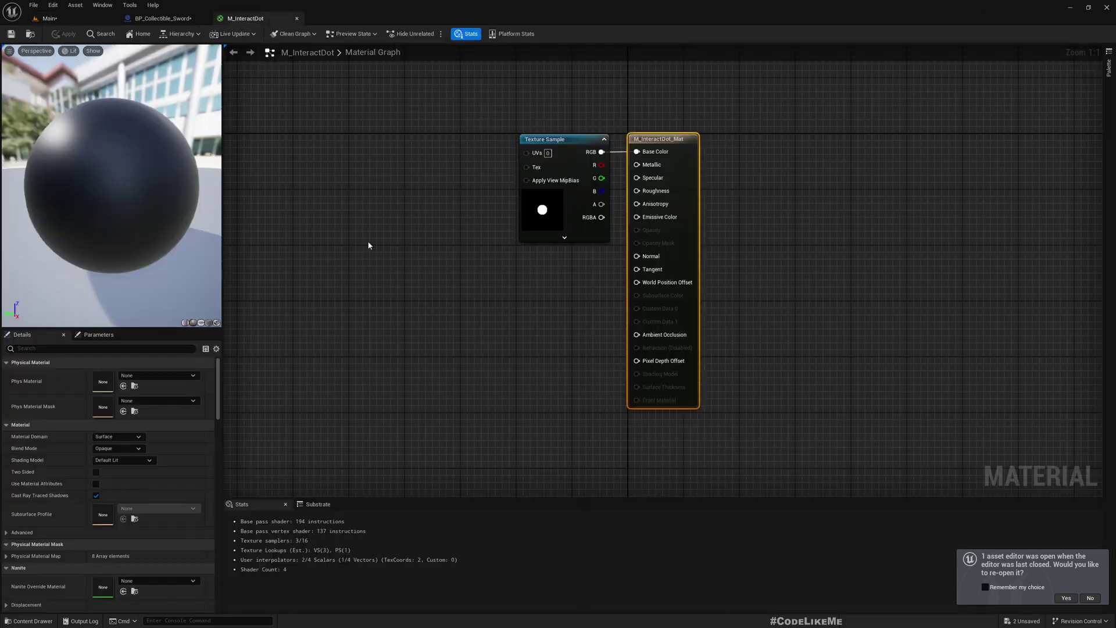
Step: Set the Material Domain to User Interface and wire the texture RGB into Final Color
click(127, 437)
click(110, 486)
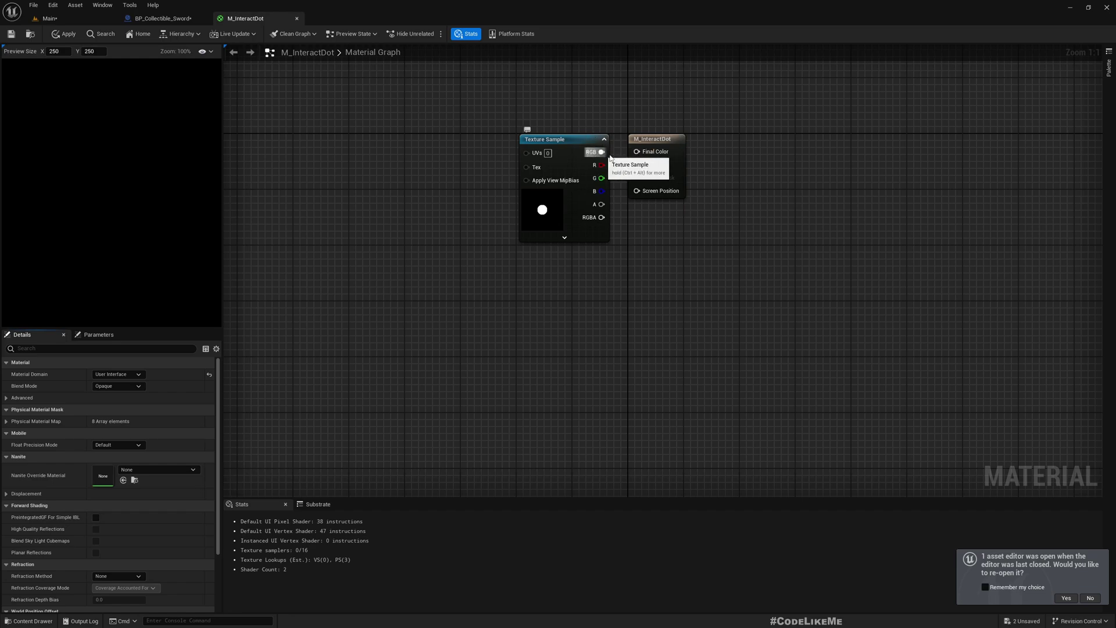
drag(637, 151, 724, 143)
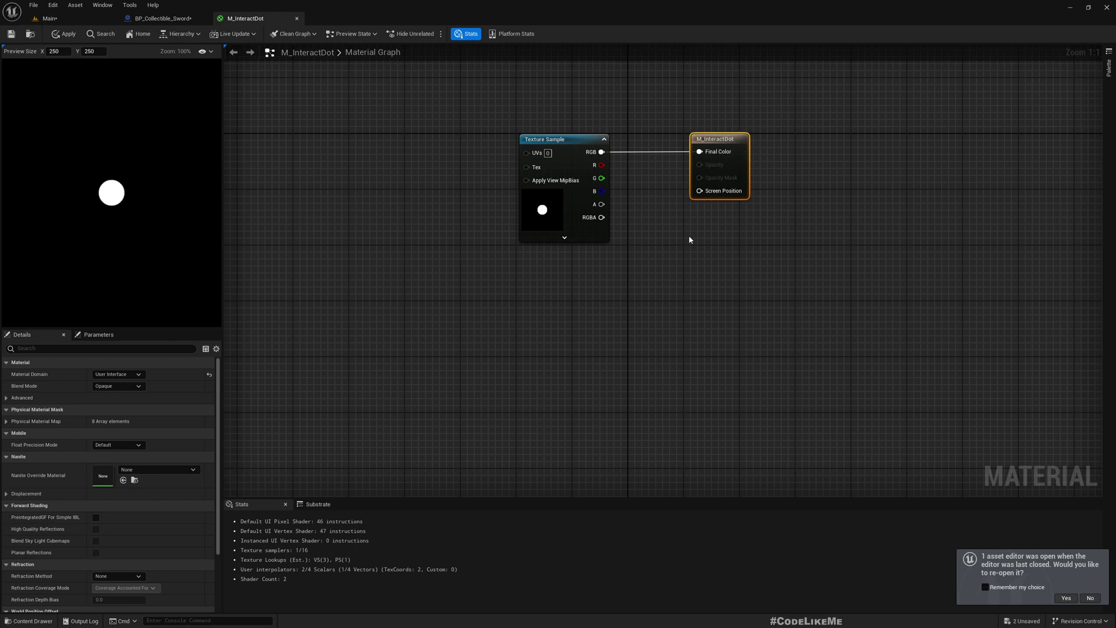
drag(605, 204, 678, 233)
click(269, 419)
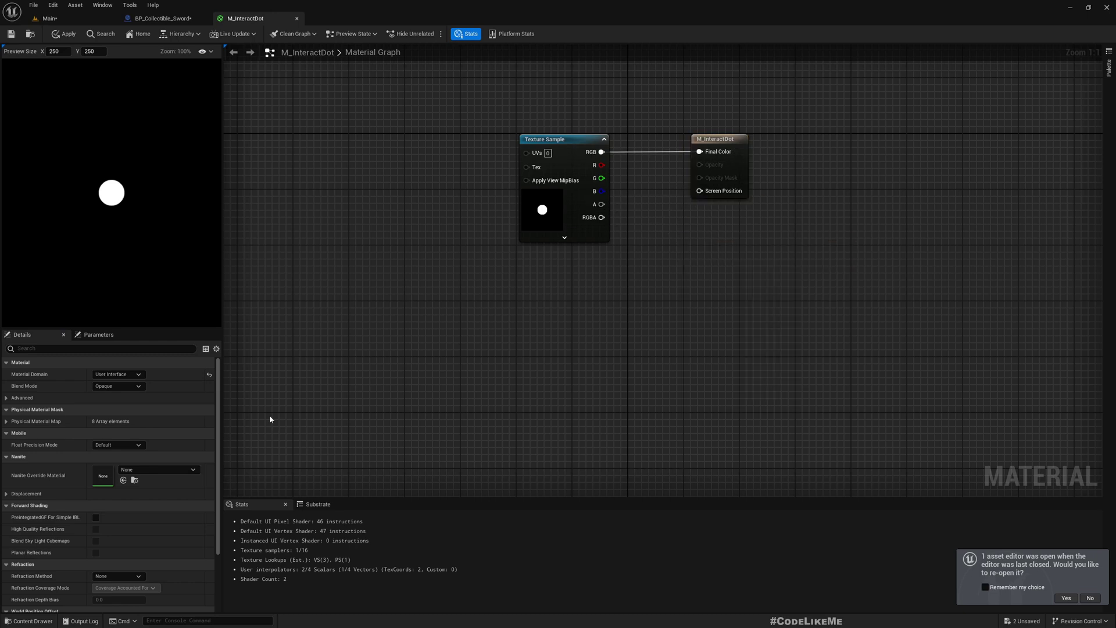
Step: Make the material Translucent, feed the texture alpha into Opacity, and apply
click(110, 386)
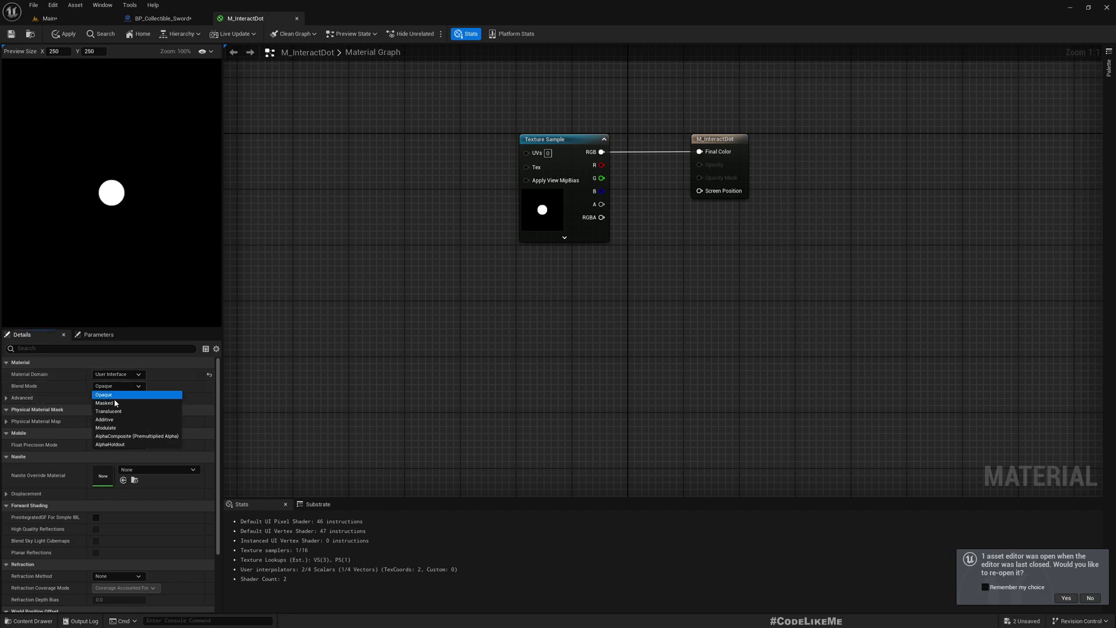
click(113, 414)
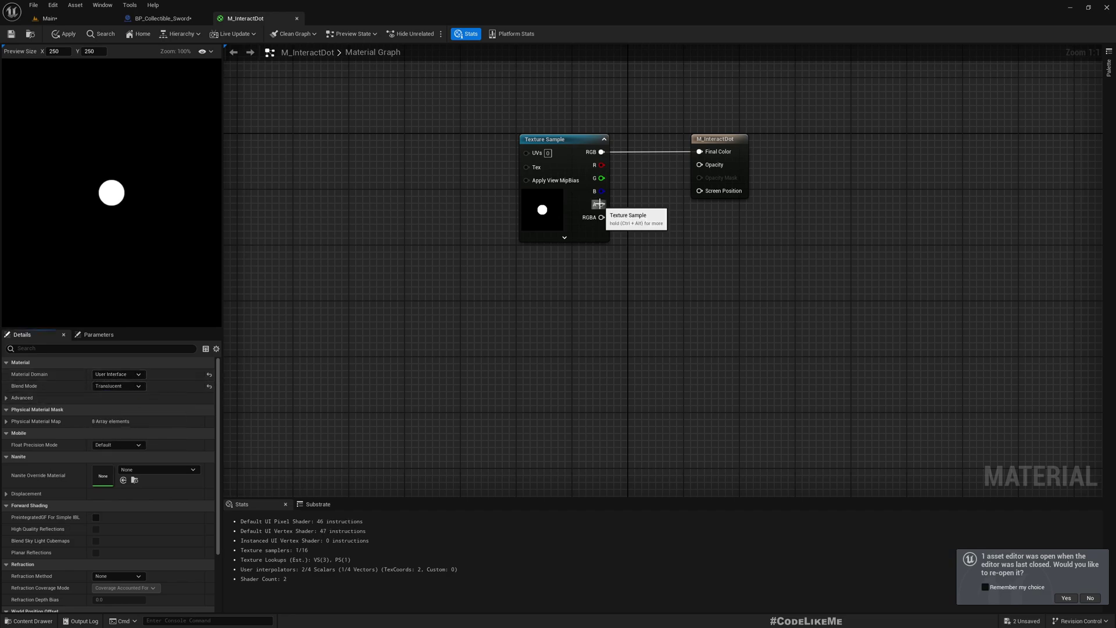
drag(601, 203, 710, 165)
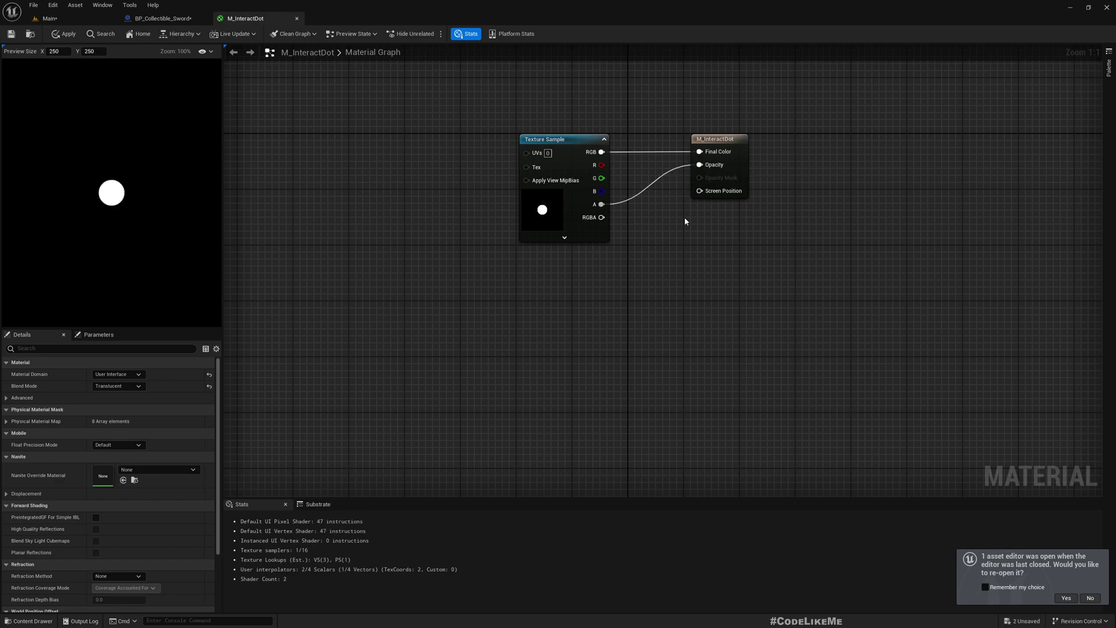
click(65, 34)
click(49, 18)
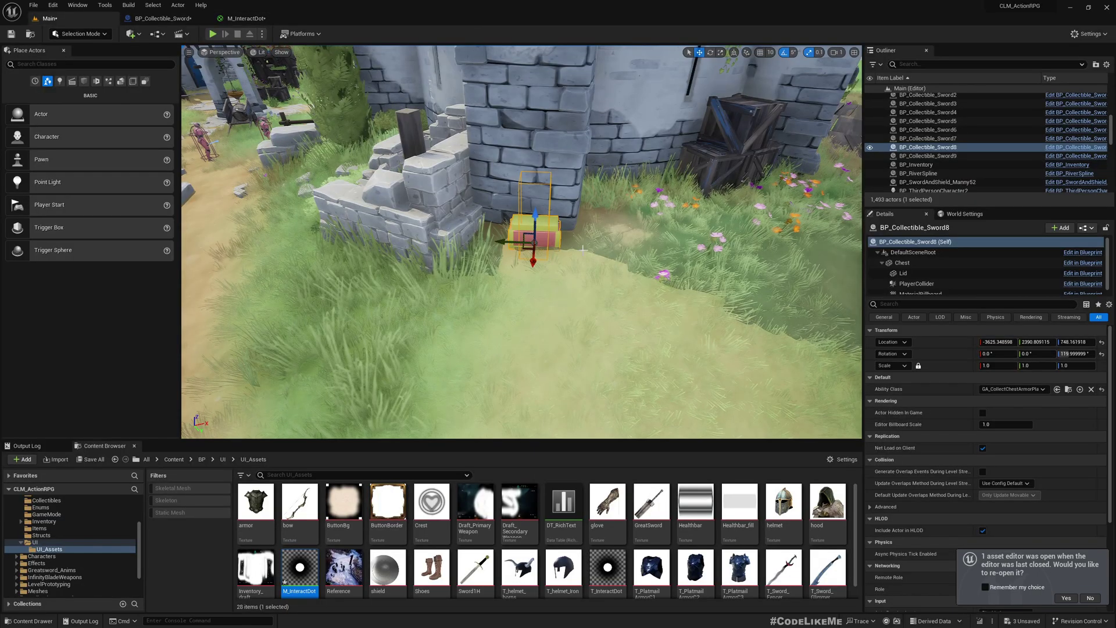
click(247, 18)
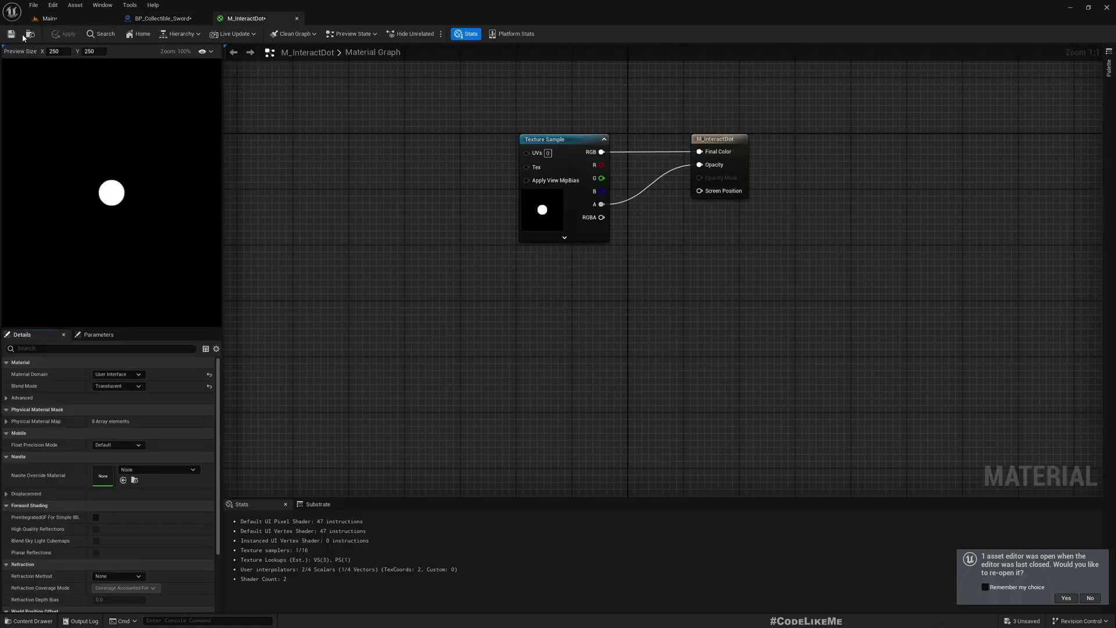
Step: Assign M_InteractDot to the billboard sprite and set its Base Size X and Y to 8
click(162, 18)
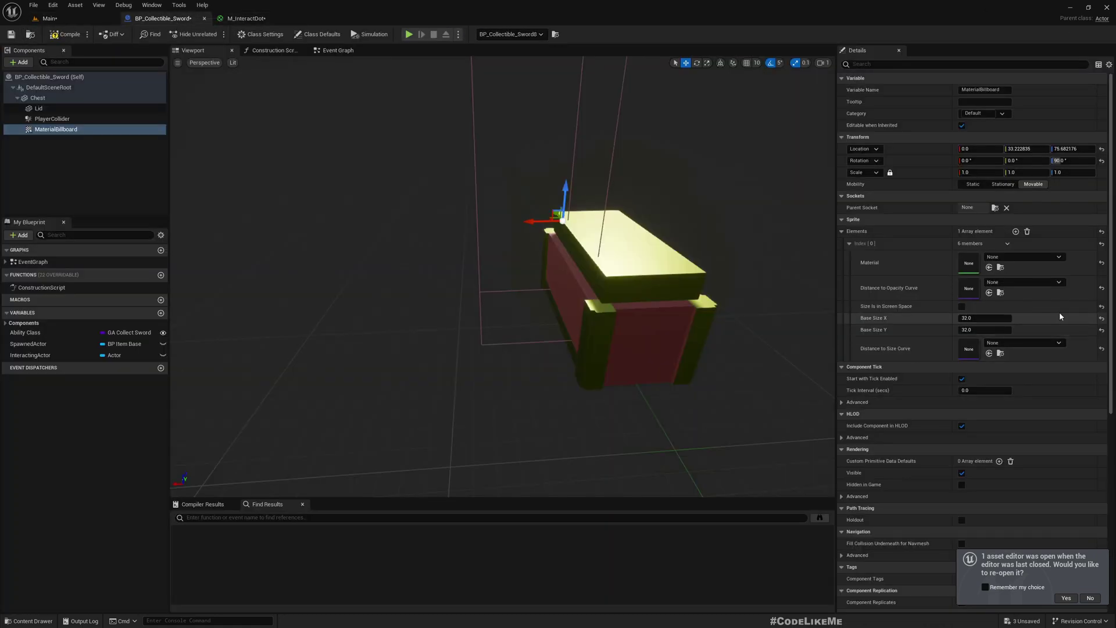
click(989, 267)
right_drag(587, 209, 558, 200)
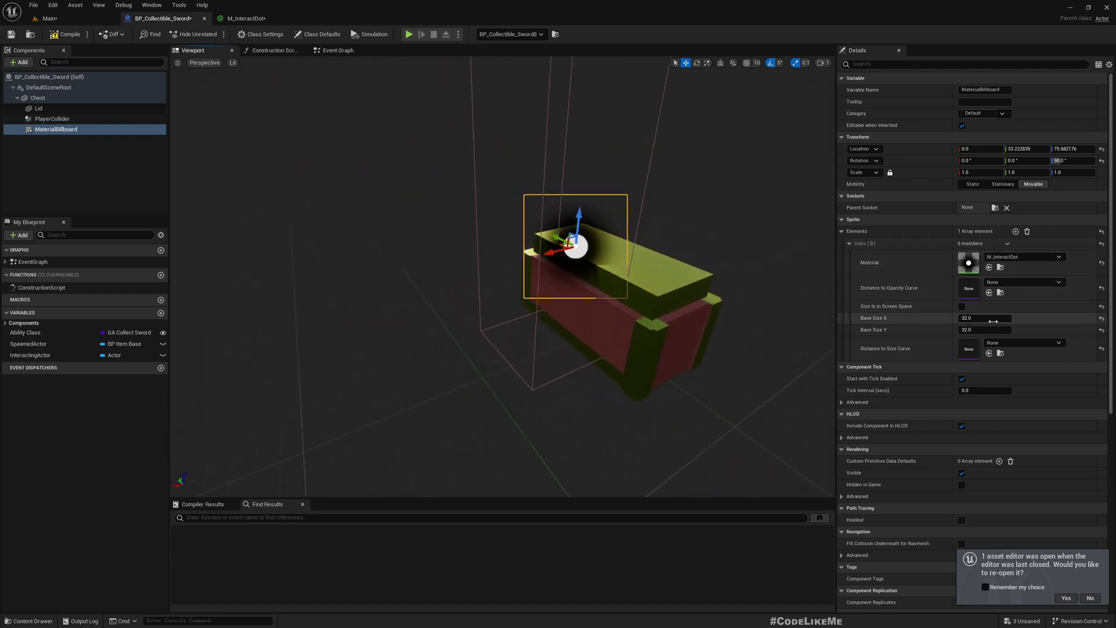
text(8)
key(Tab)
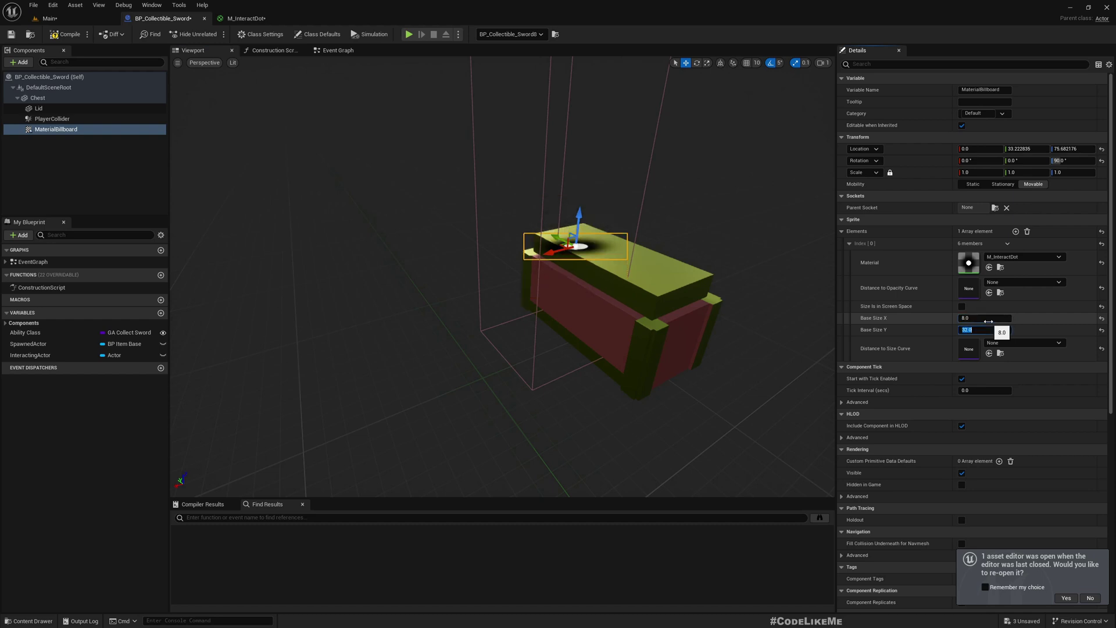
text(8)
key(Return)
right_drag(646, 180, 531, 187)
key(d)
scroll(645, 181, up, 5)
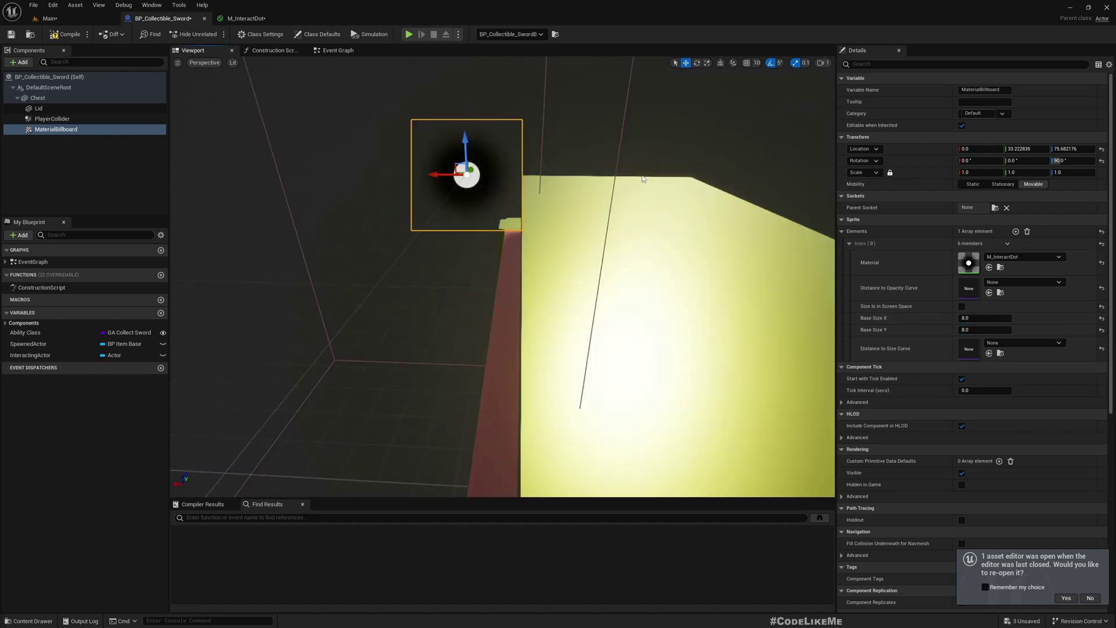
scroll(643, 178, down, 4)
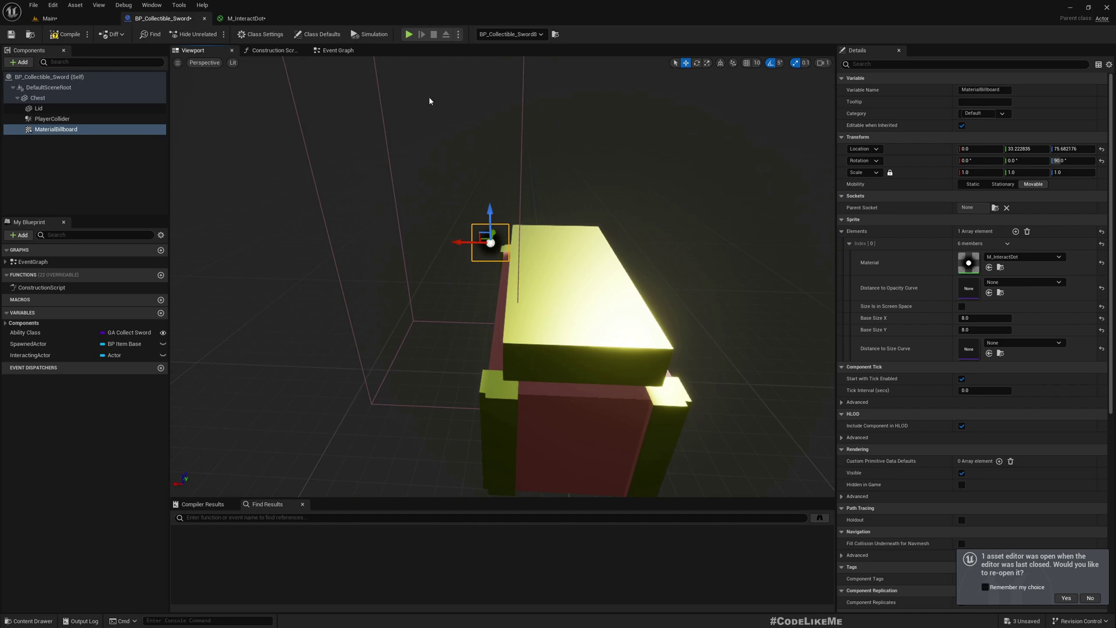
Step: Play-test the level, running to the chest and away to check the dot
click(49, 18)
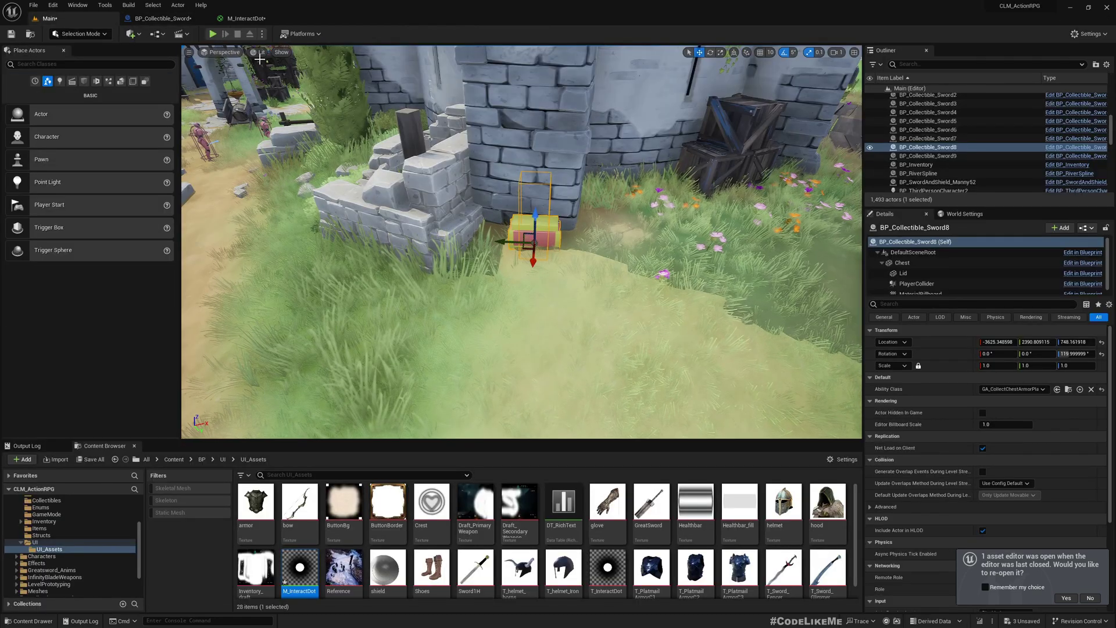
key(alt+p)
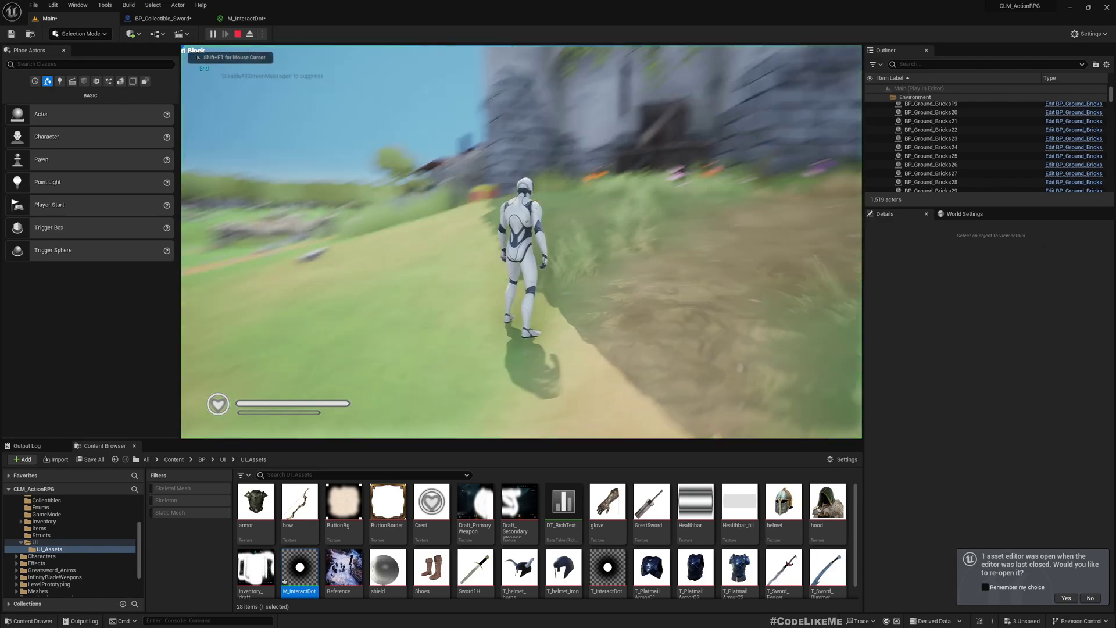
key(w)
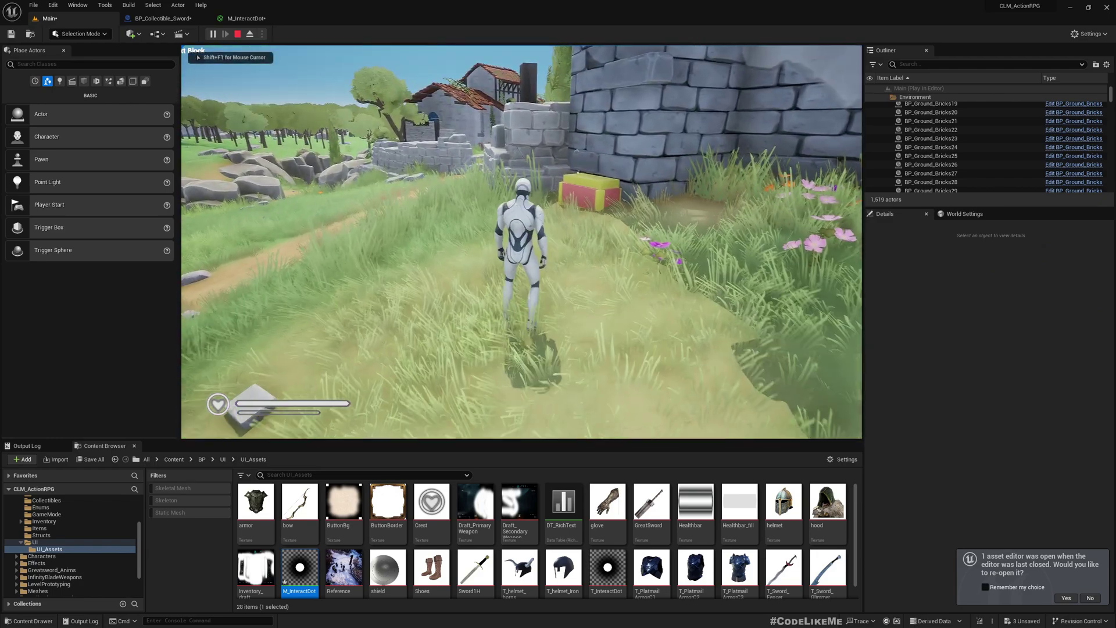
key(w)
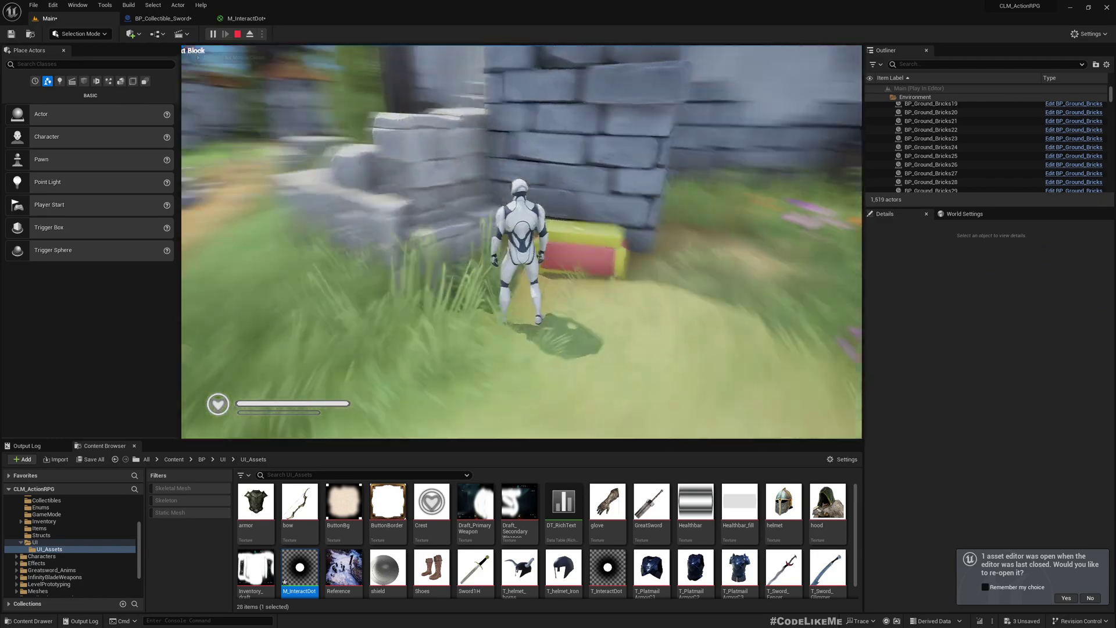
key(w)
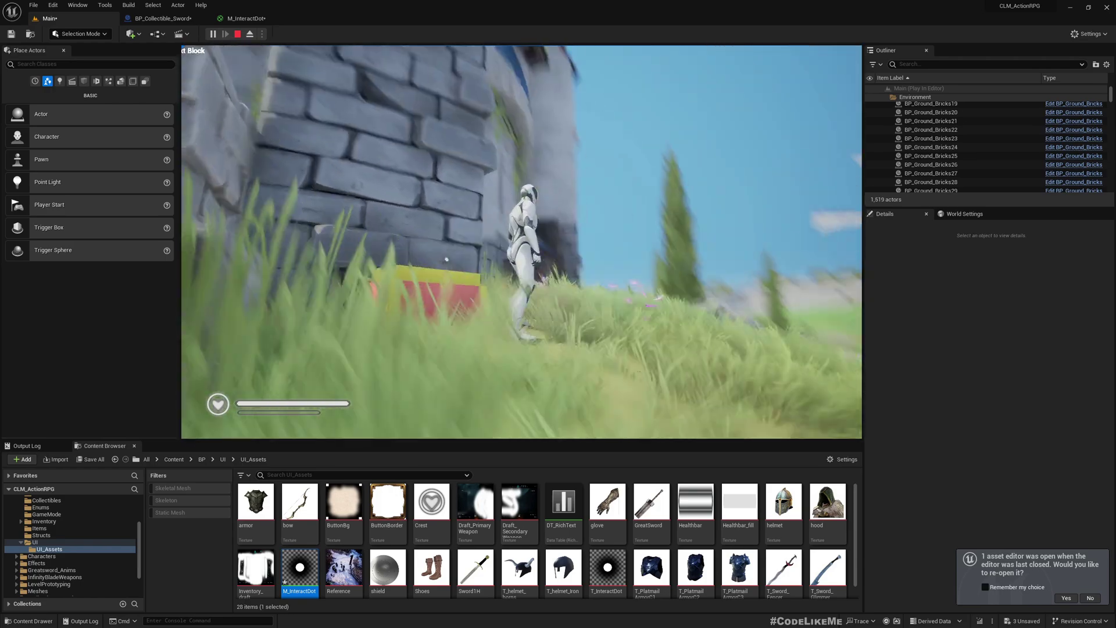
key(s)
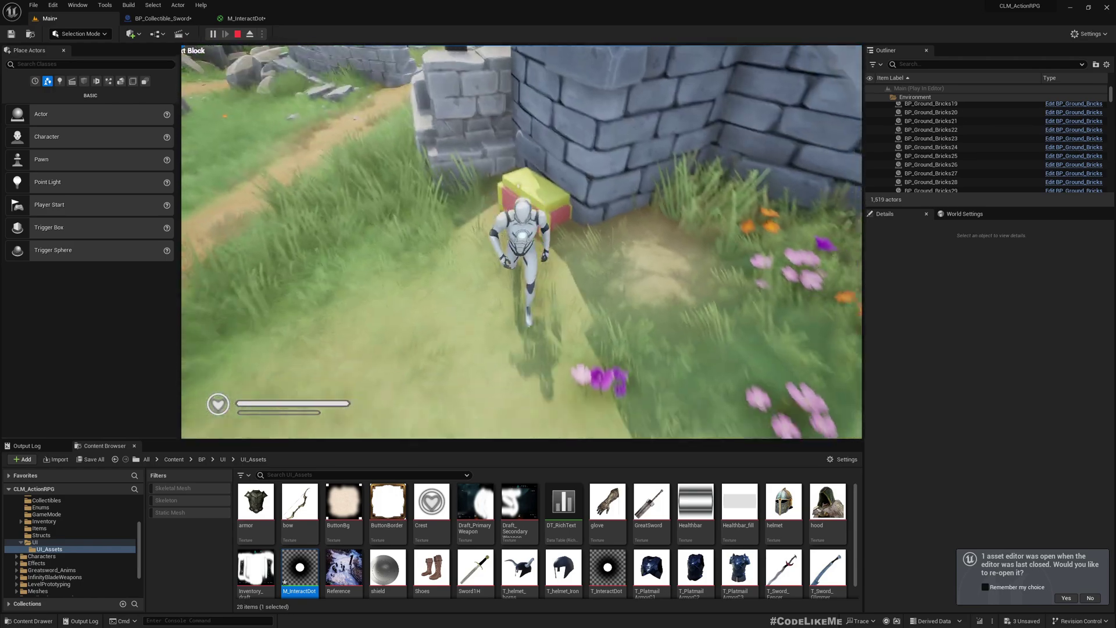
key(w)
key(Escape)
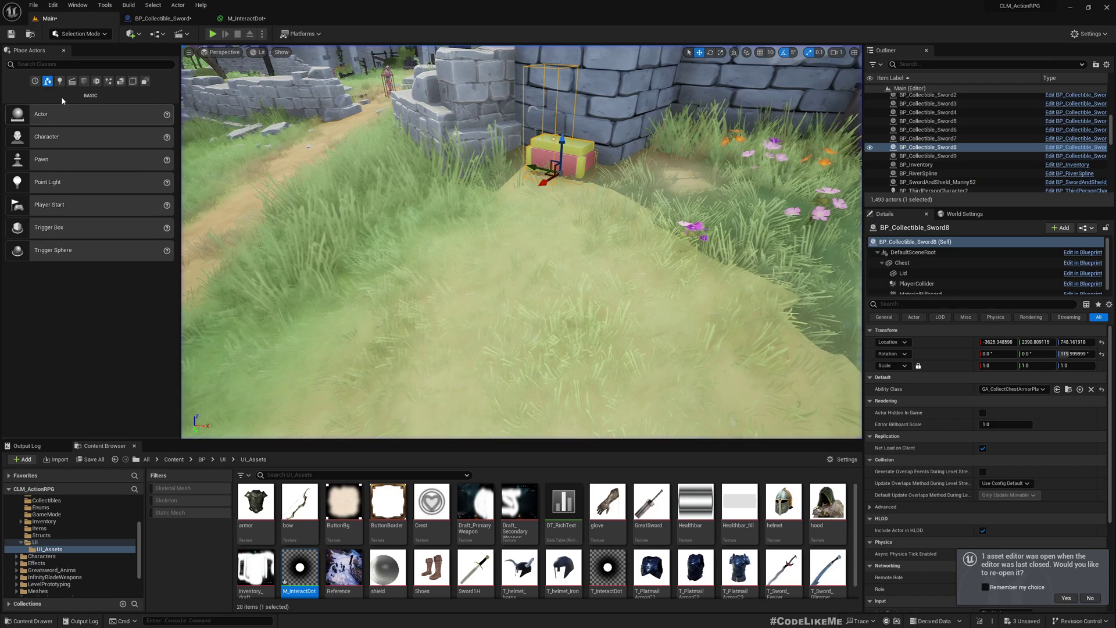
click(167, 18)
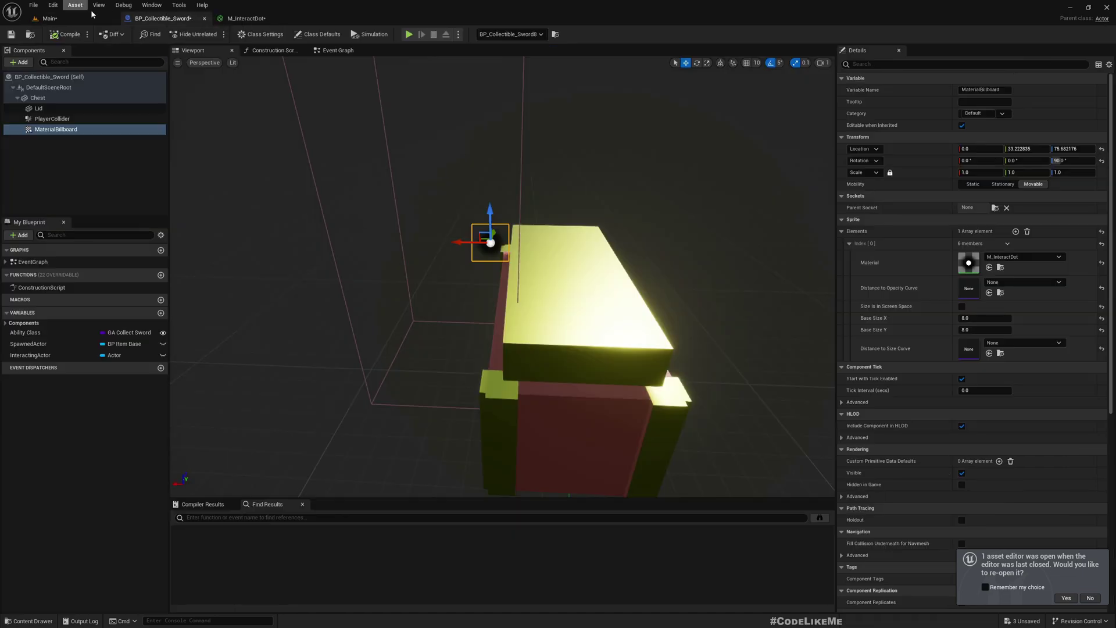
Step: Enlarge the billboard dot to Base Size 16, then play-test walking up to the chest and back
click(985, 317)
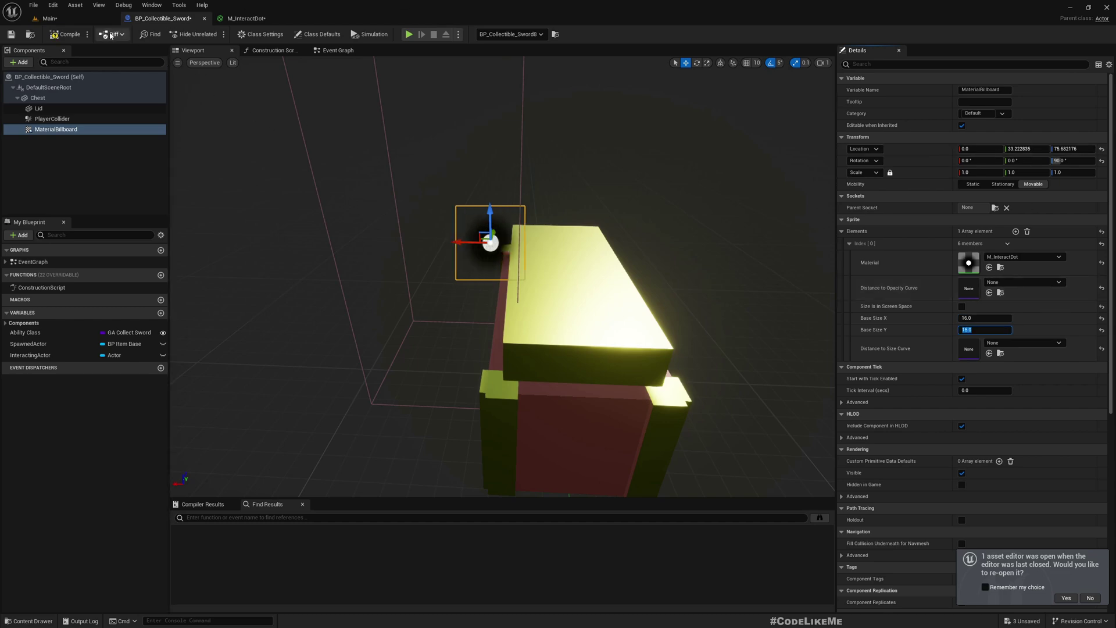
click(73, 21)
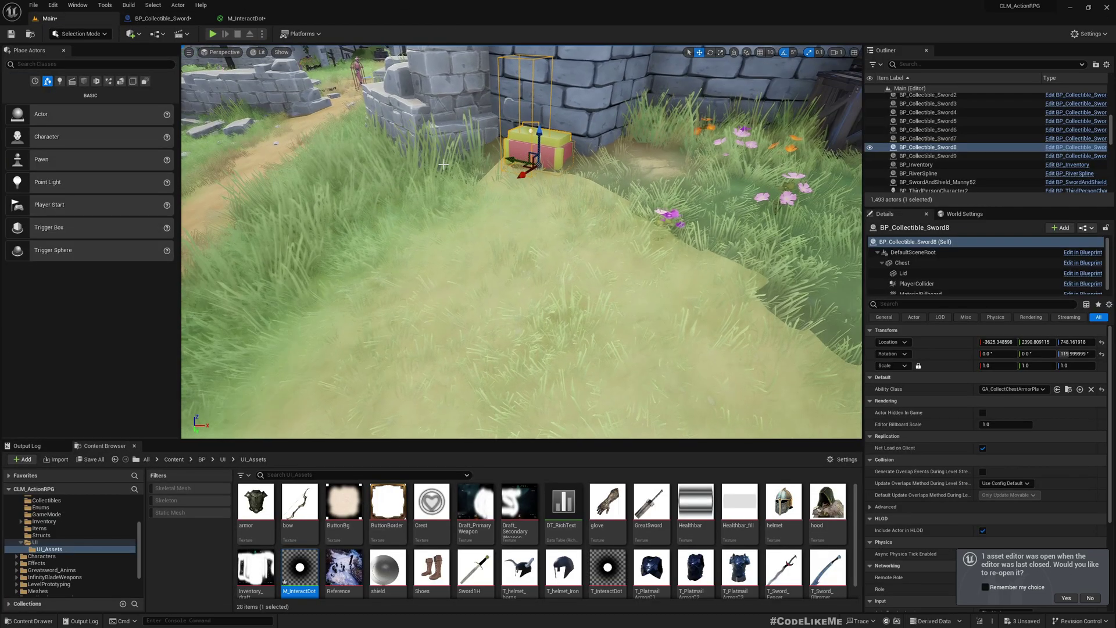
key(alt+p)
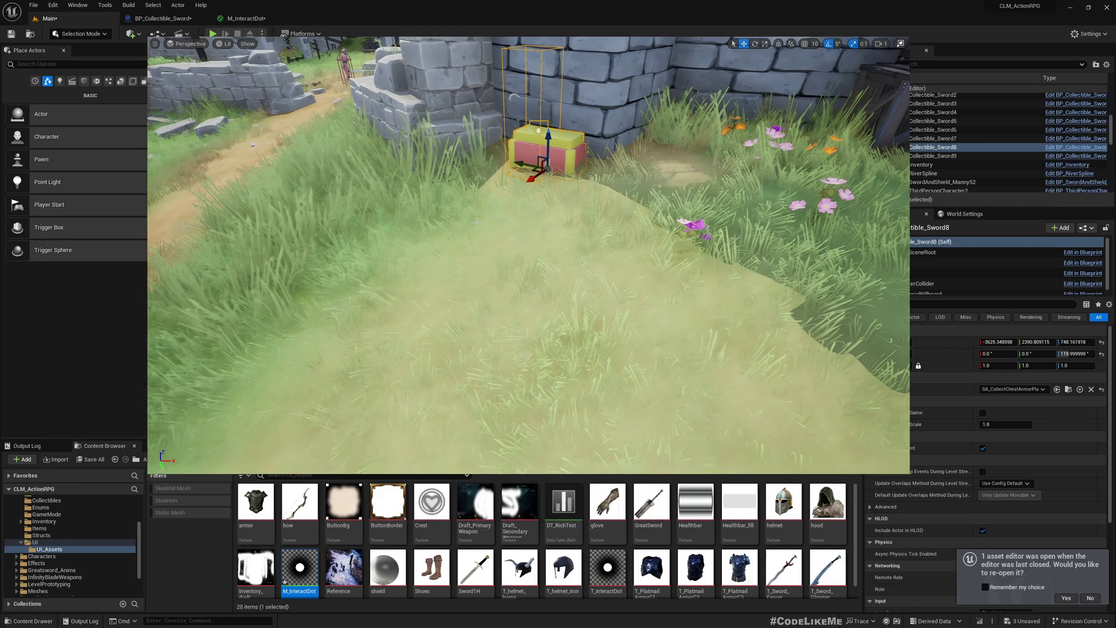
key(w)
key(w)
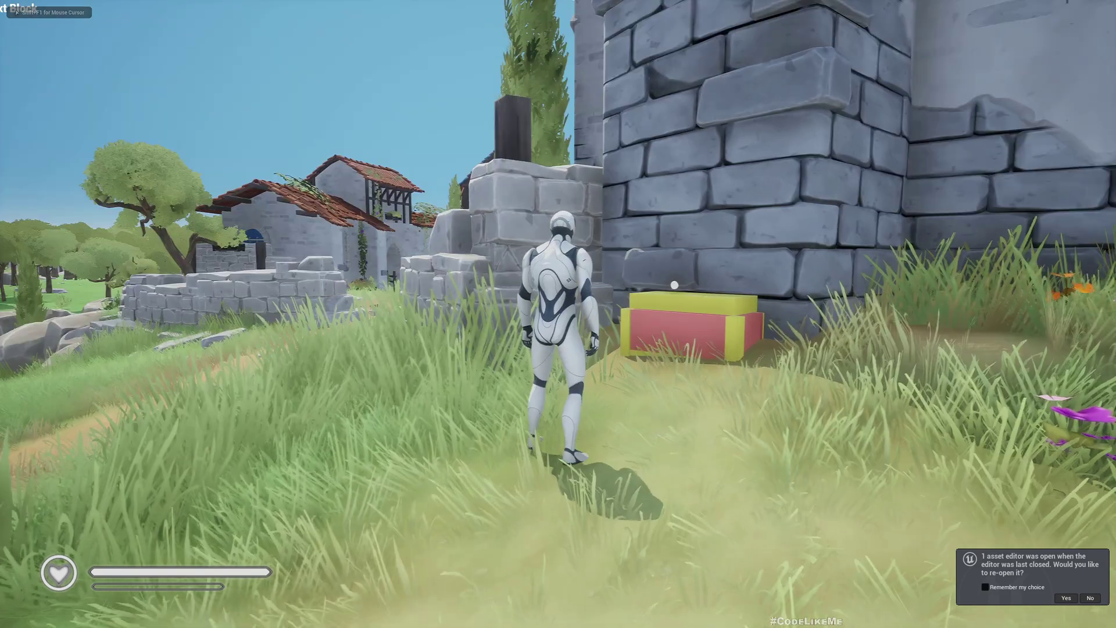
key(w)
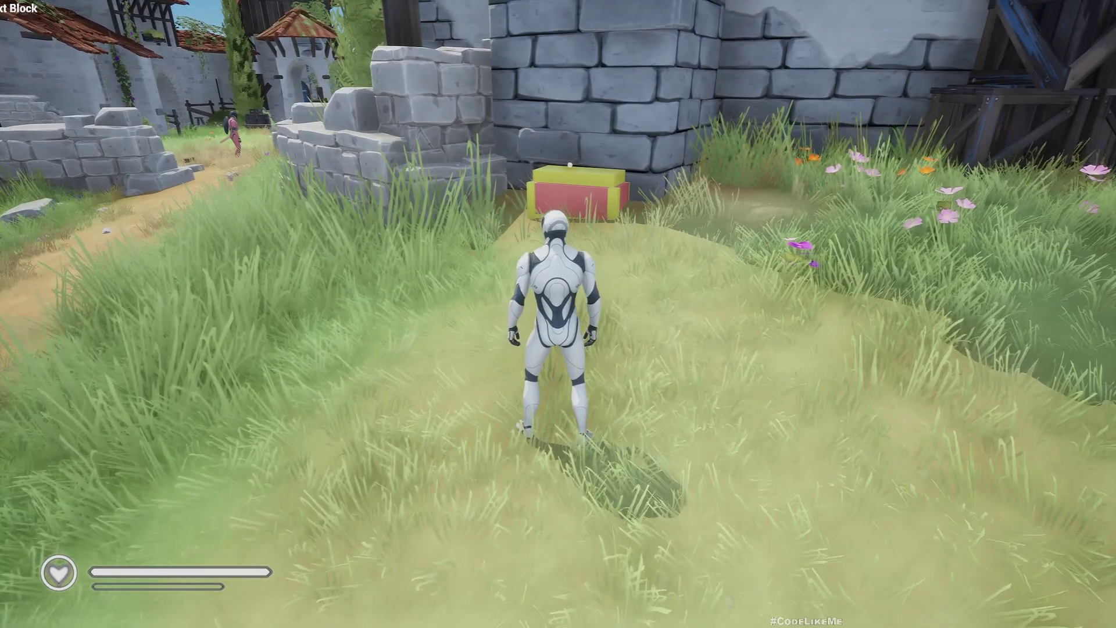
key(w)
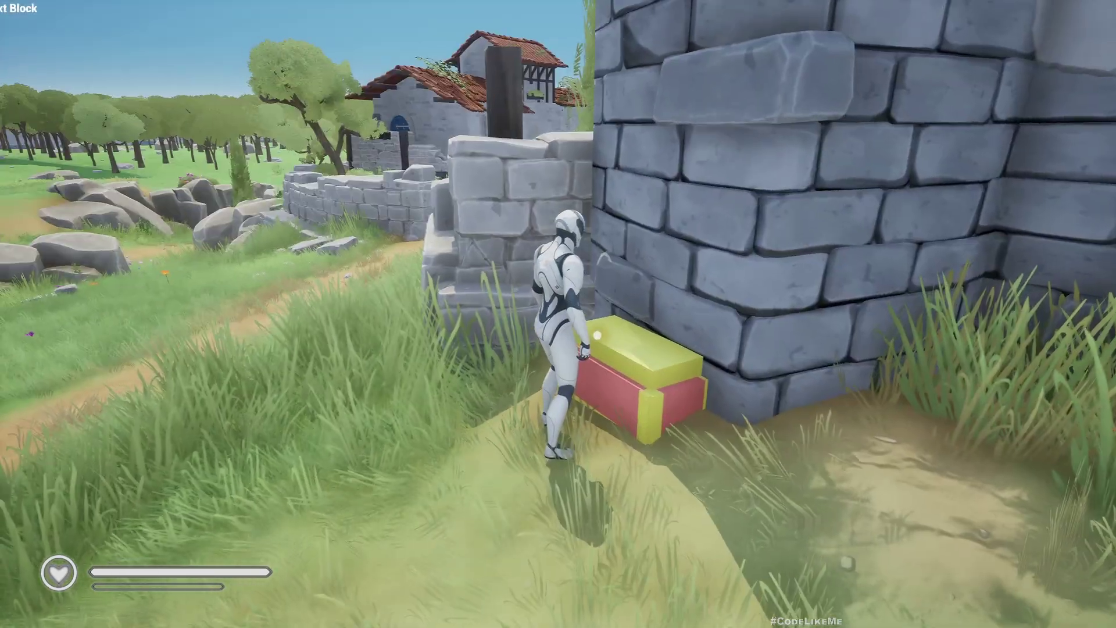
key(s)
key(Escape)
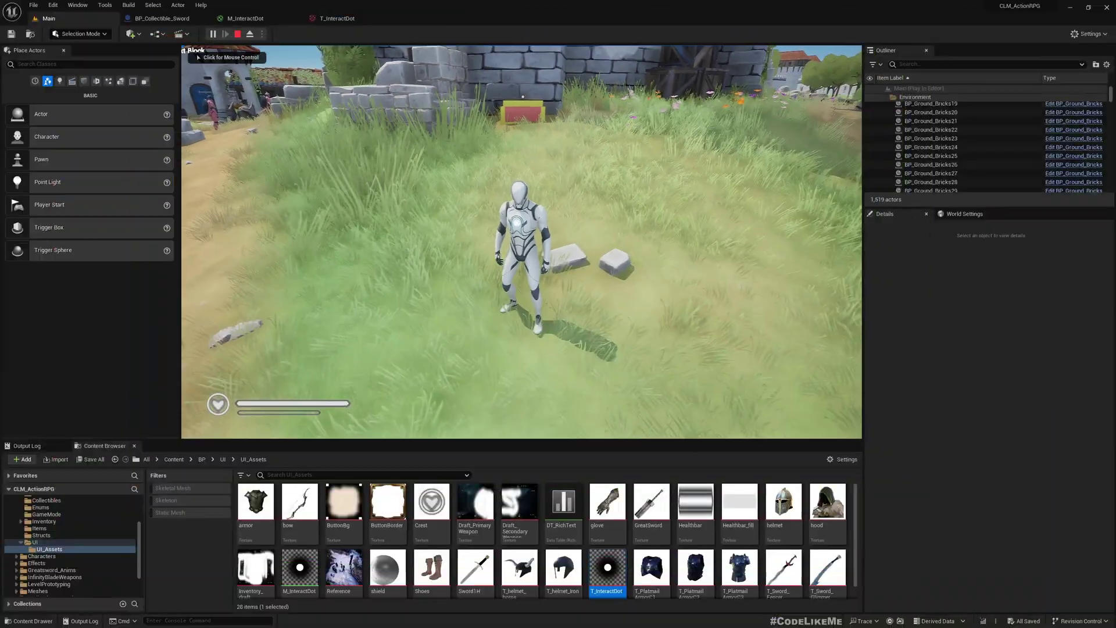
Step: Close the extra asset editor tabs to the right of the chest's Blueprint
click(164, 18)
right_click(165, 18)
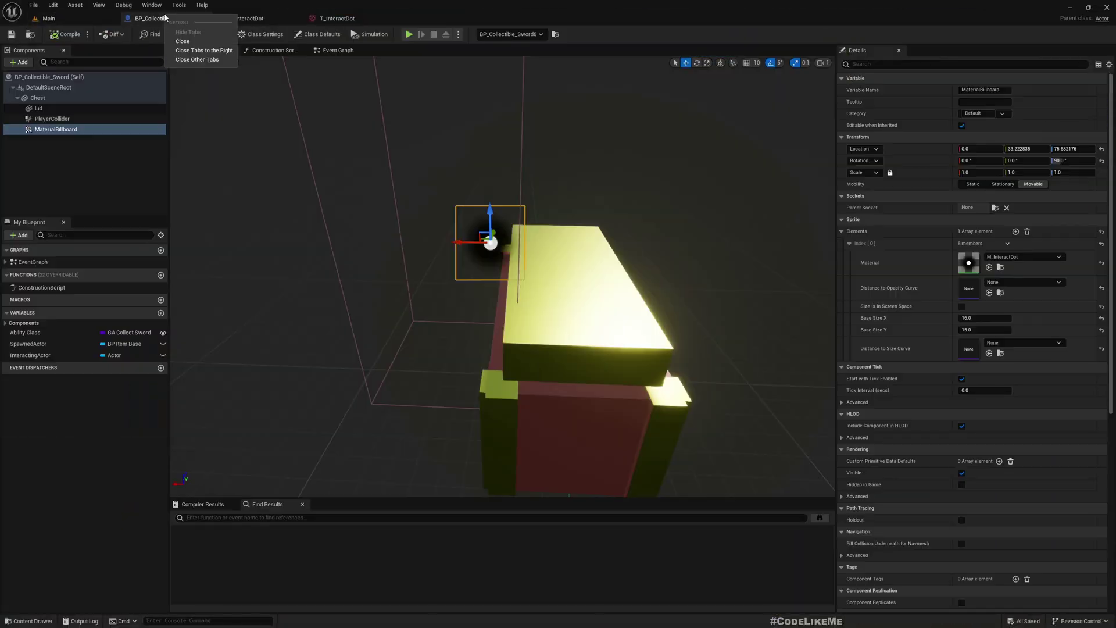
click(203, 51)
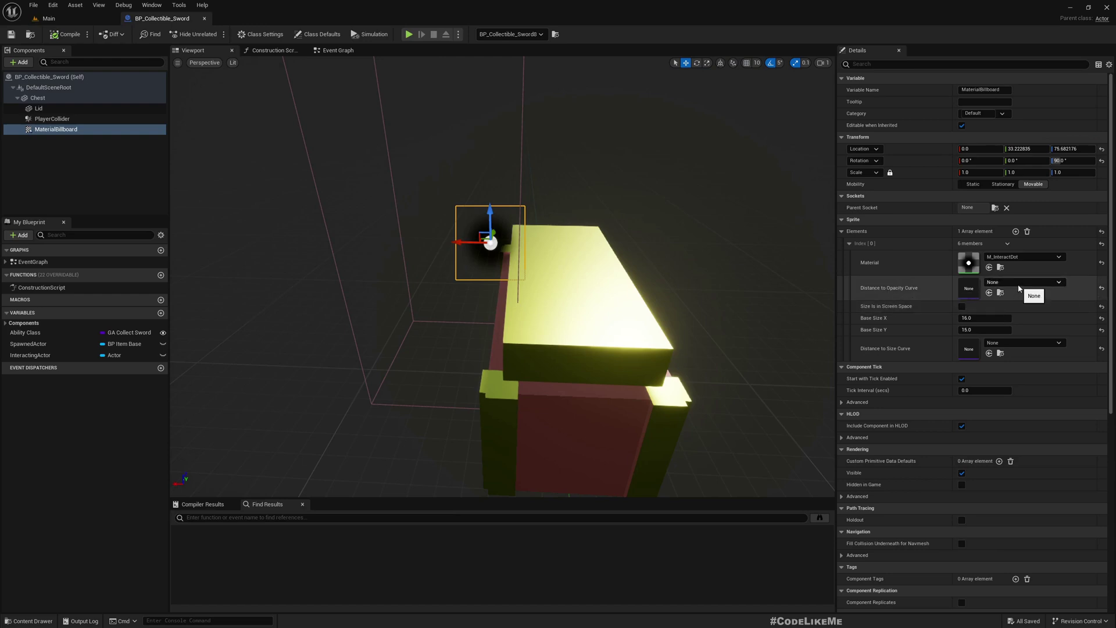
click(1019, 284)
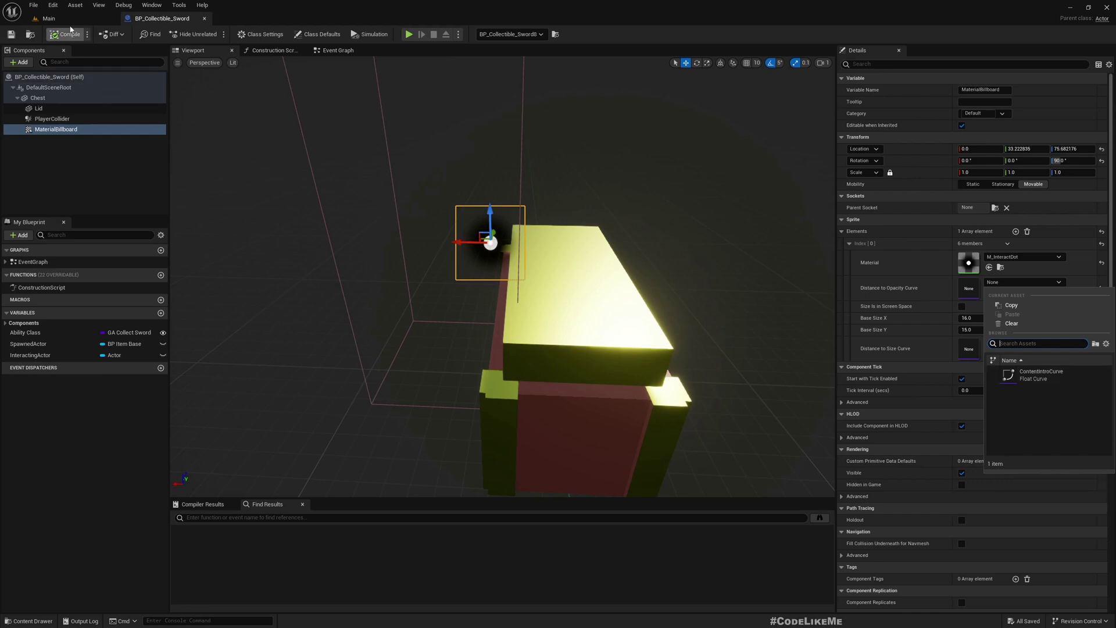
click(49, 18)
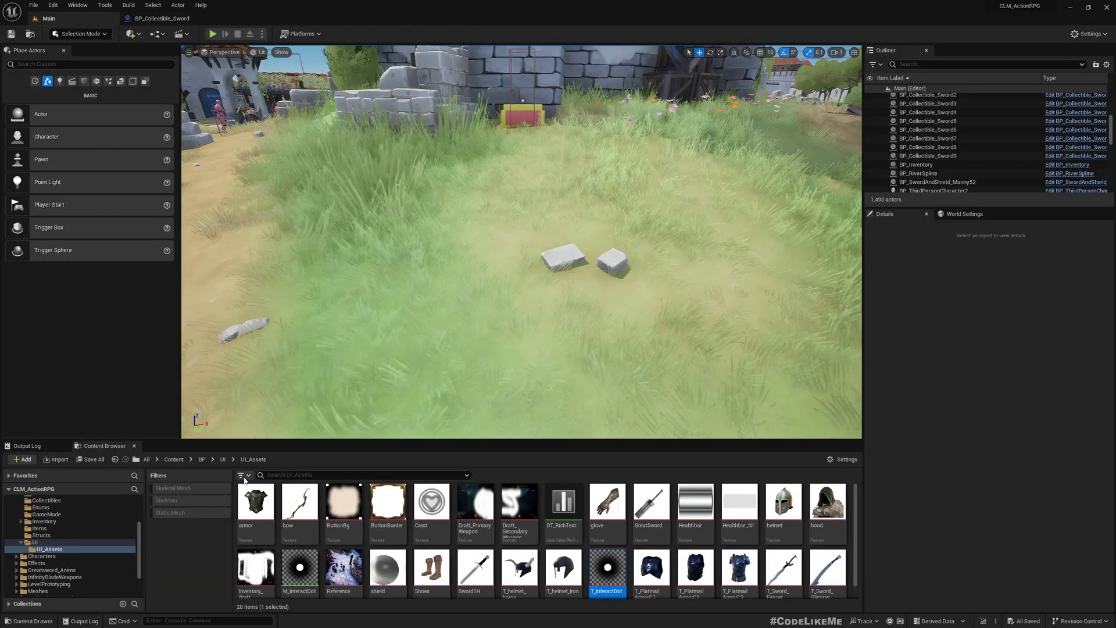
Step: Create a new Curves folder inside UI_Assets
scroll(617, 520, down, 1)
click(222, 459)
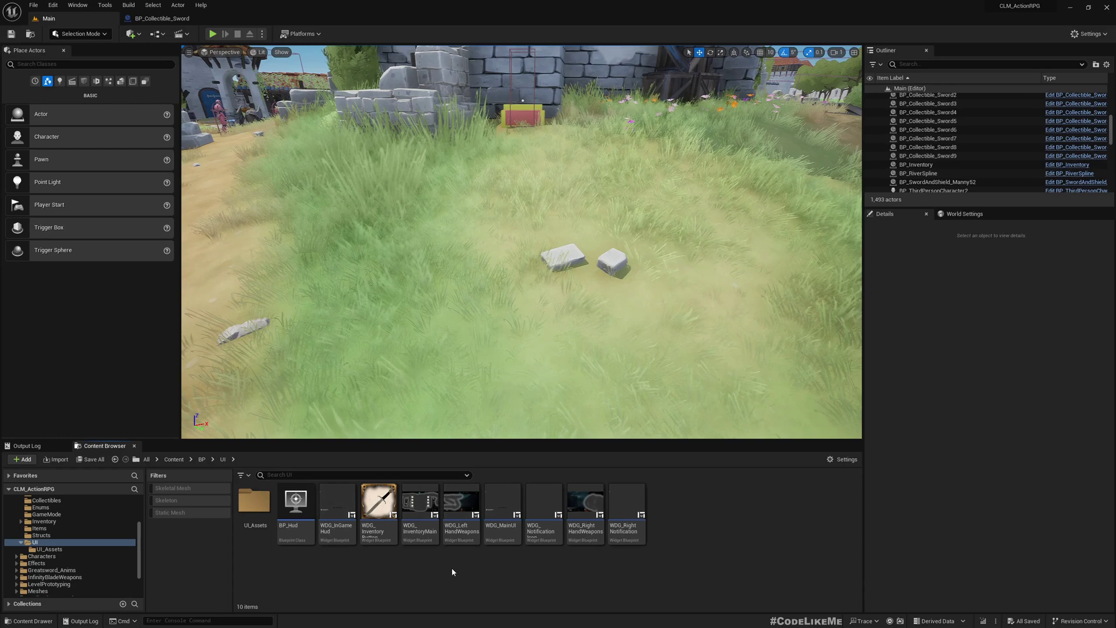
double_click(254, 501)
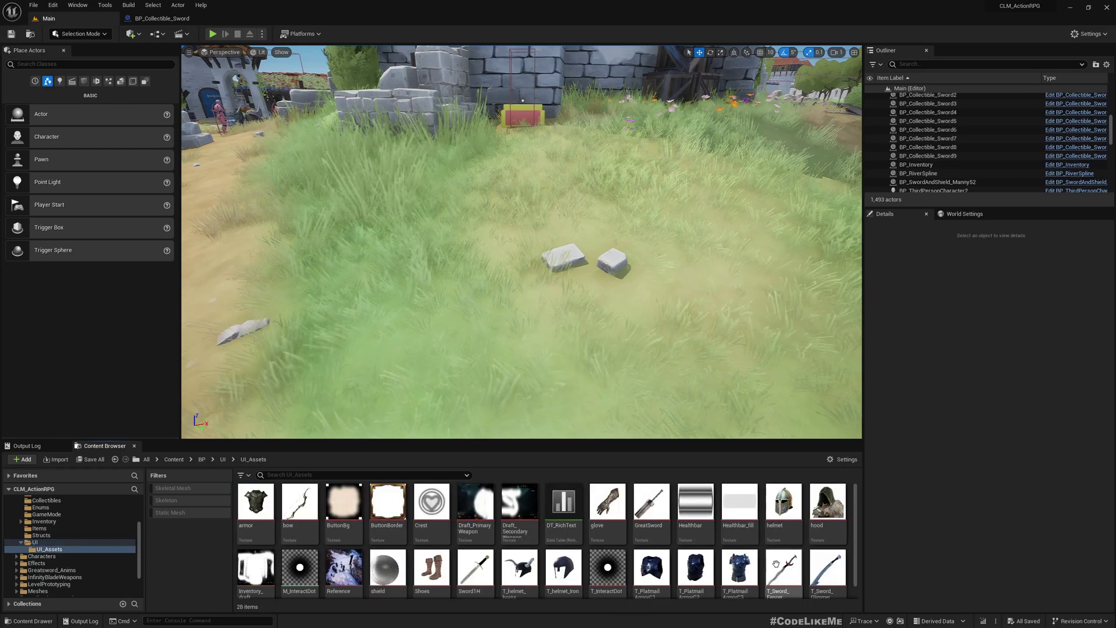
scroll(726, 575, down, 1)
ctrl+scroll(537, 559, down, 2)
ctrl+scroll(537, 559, down, 1)
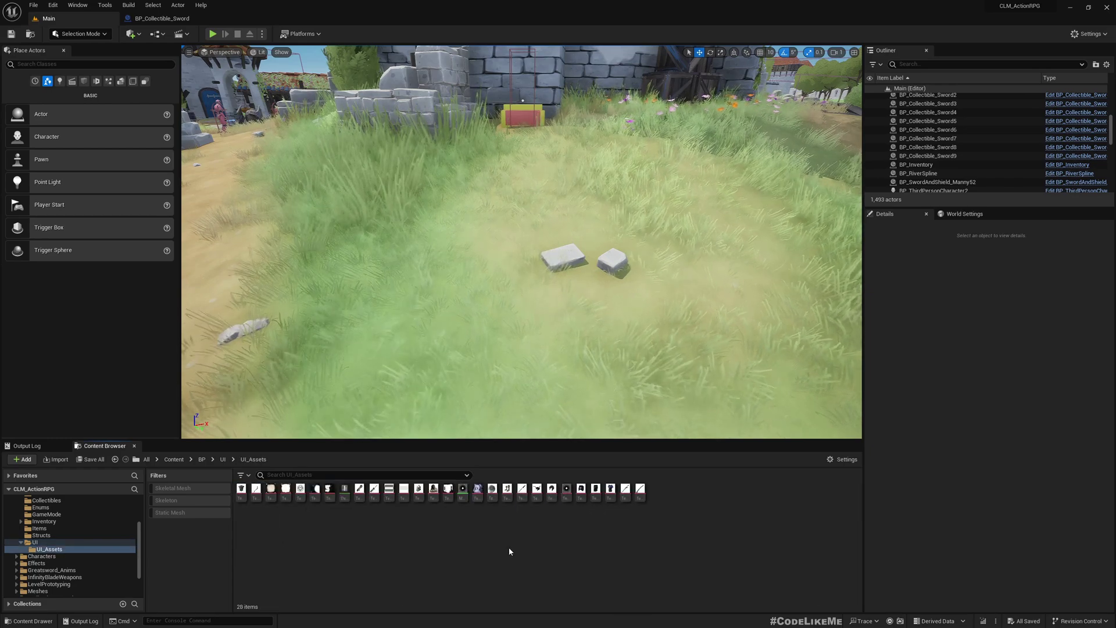
ctrl+scroll(508, 546, up, 1)
right_click(336, 541)
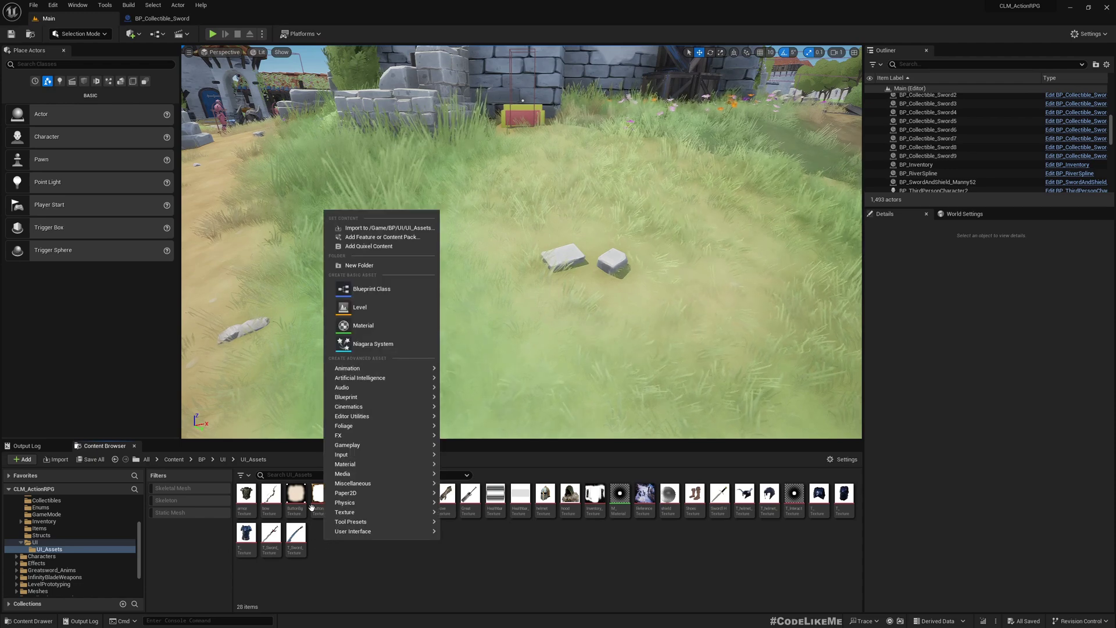
click(354, 265)
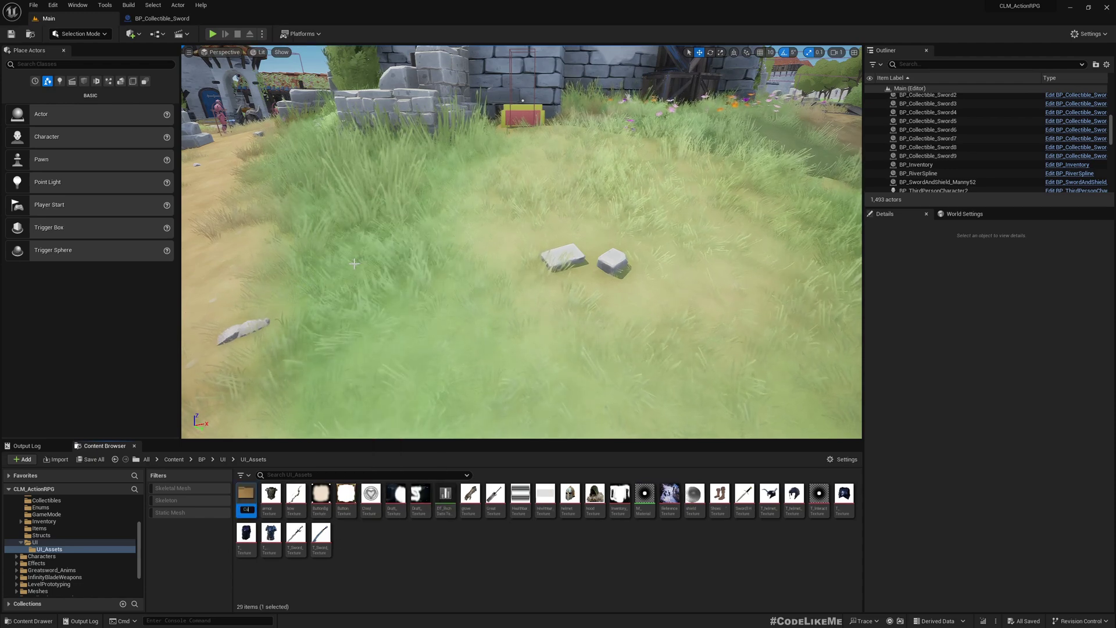
key(Return)
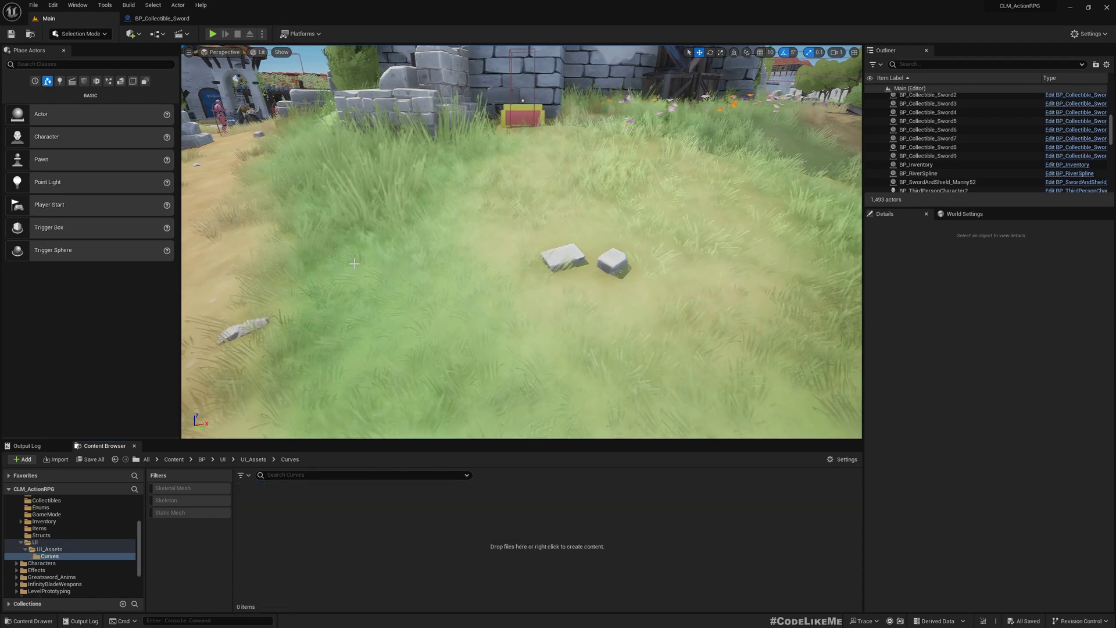
Step: Create a CurveFloat asset named Cur_Billboard in the Curves folder
right_click(240, 507)
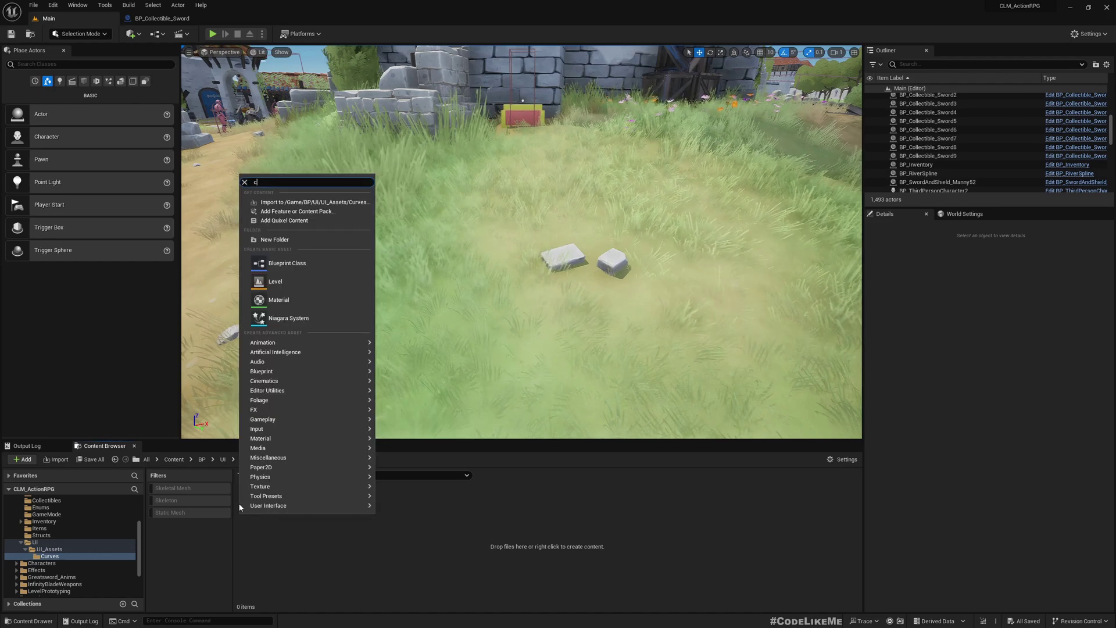
text(curv)
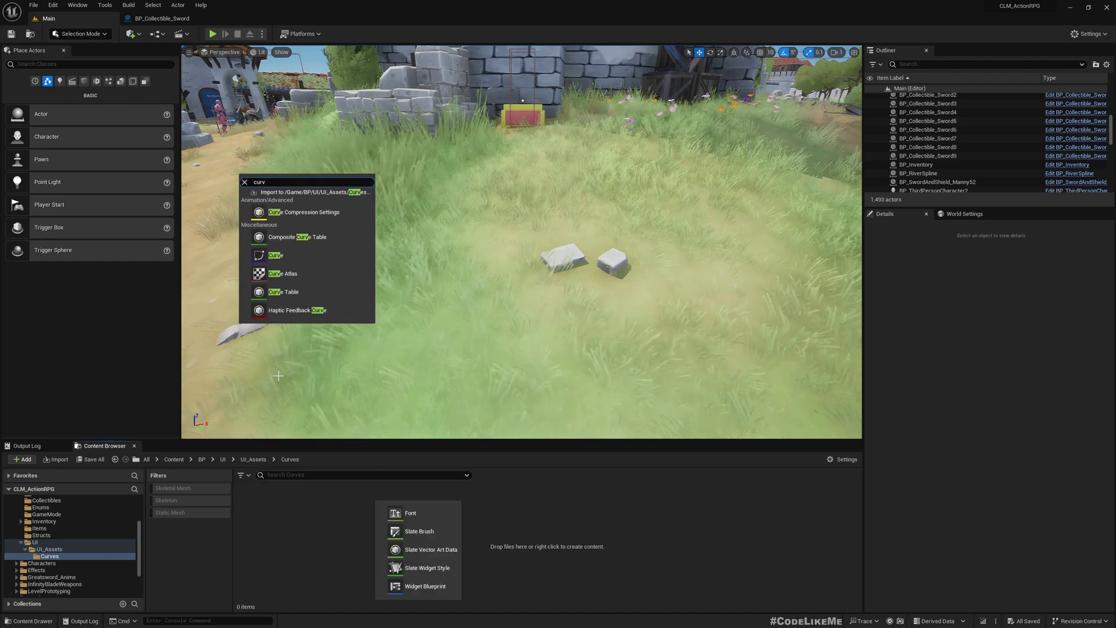
click(278, 256)
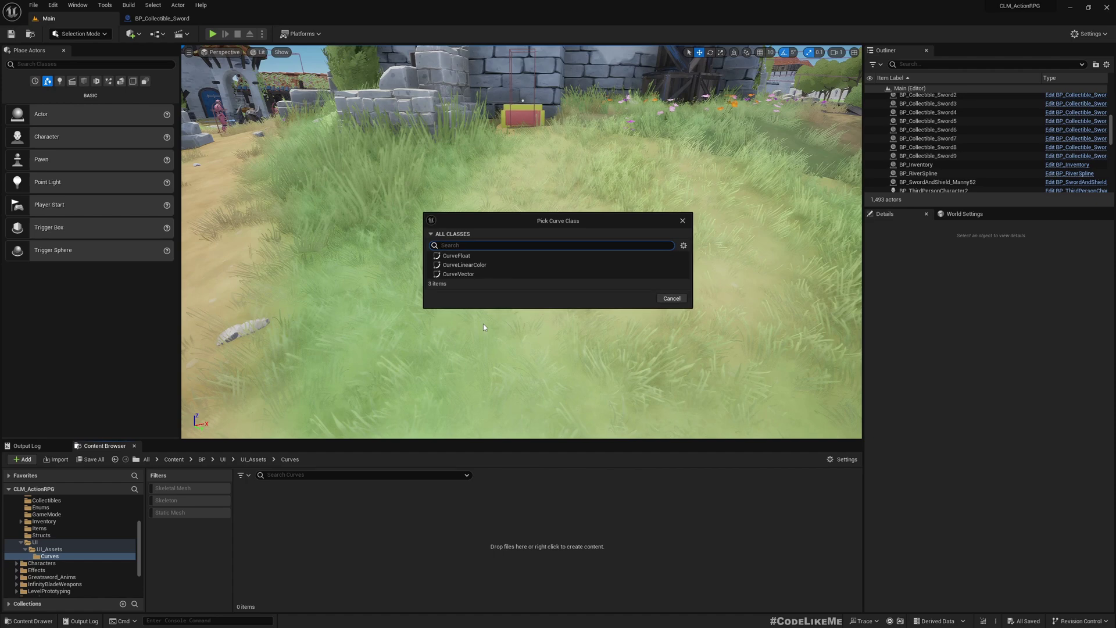
click(471, 257)
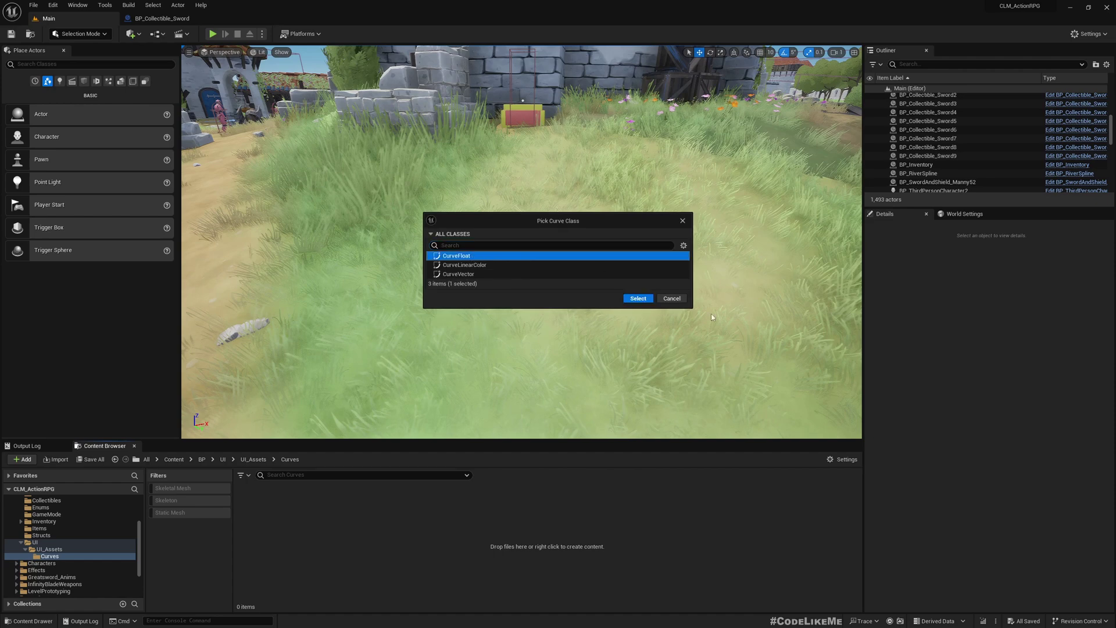
click(637, 299)
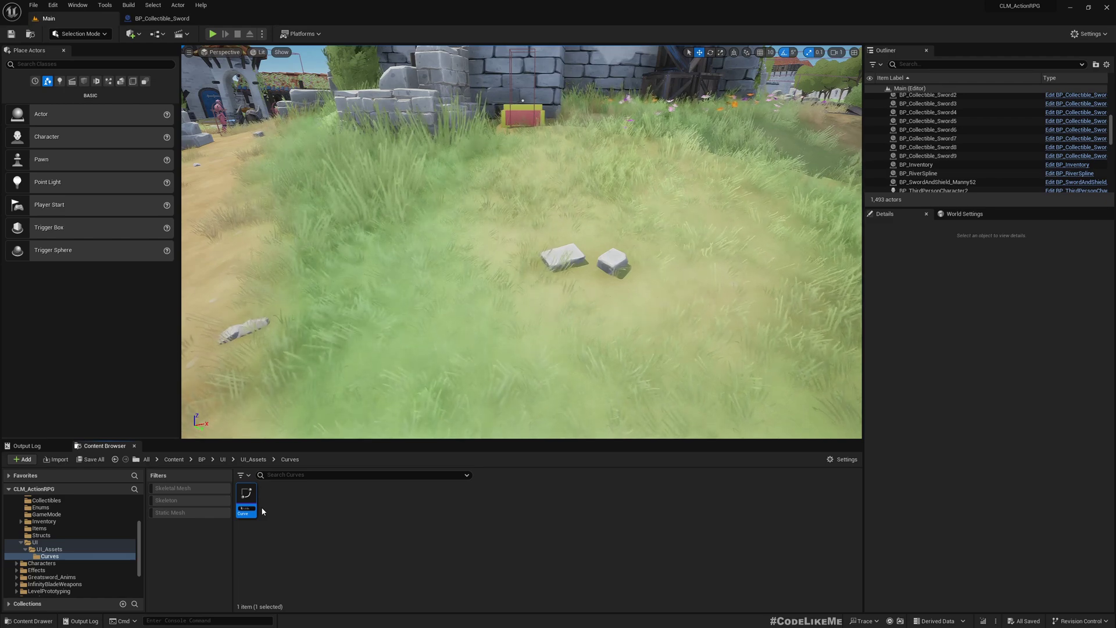
text(C_UIillboard)
key(Return)
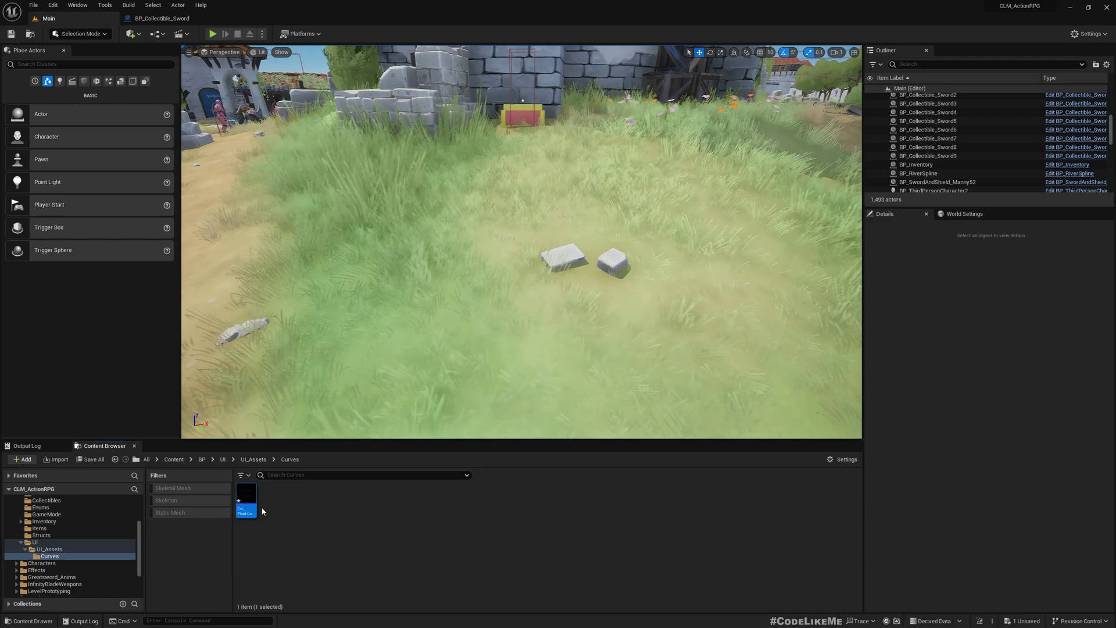
ctrl+scroll(288, 514, up, 3)
ctrl+scroll(289, 517, down, 2)
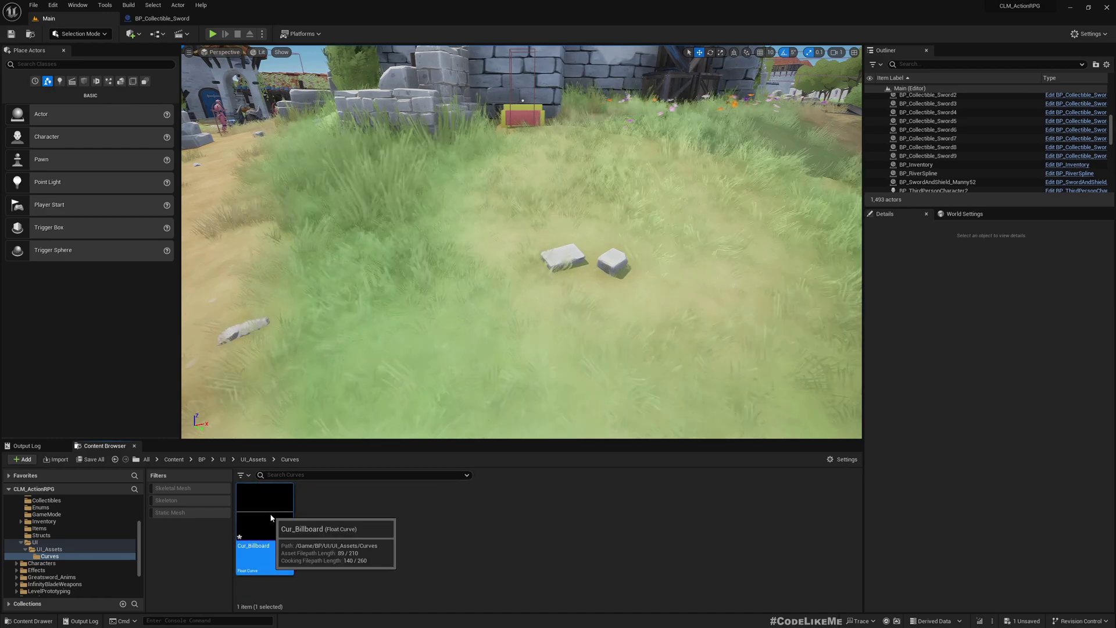
Step: In the Cur_Billboard curve editor, add a first key with value 1.0
double_click(269, 513)
right_click(540, 331)
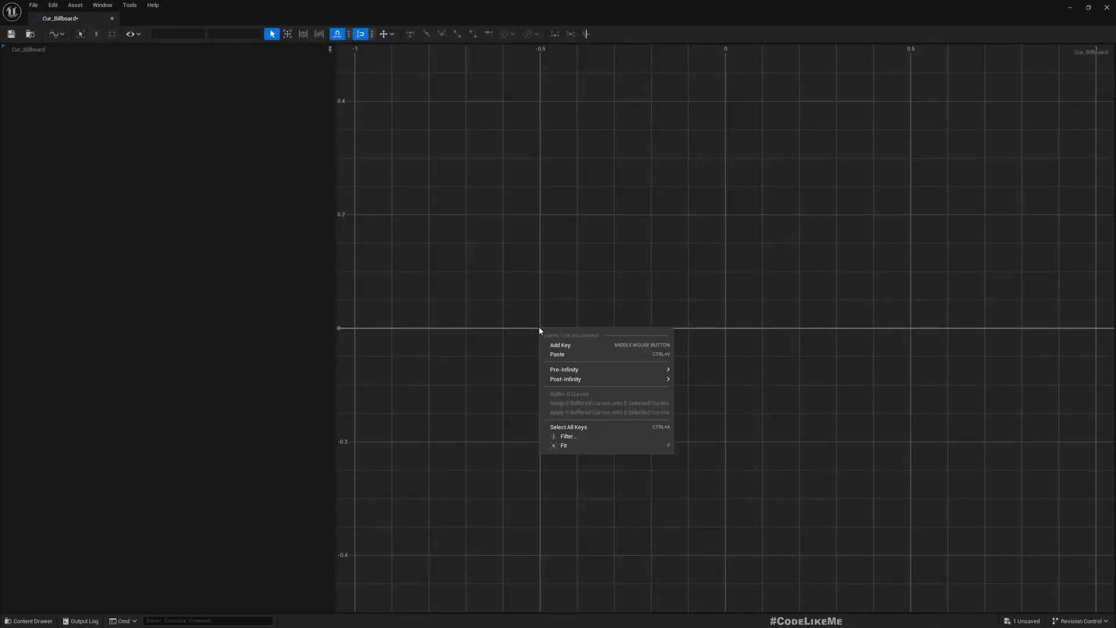
click(563, 342)
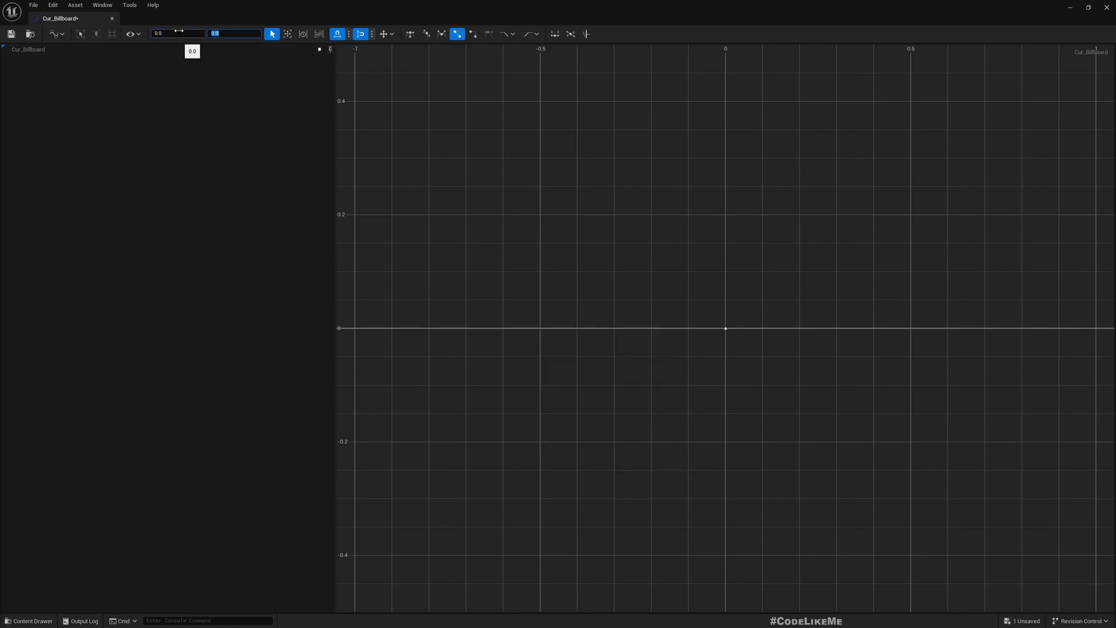
key(Return)
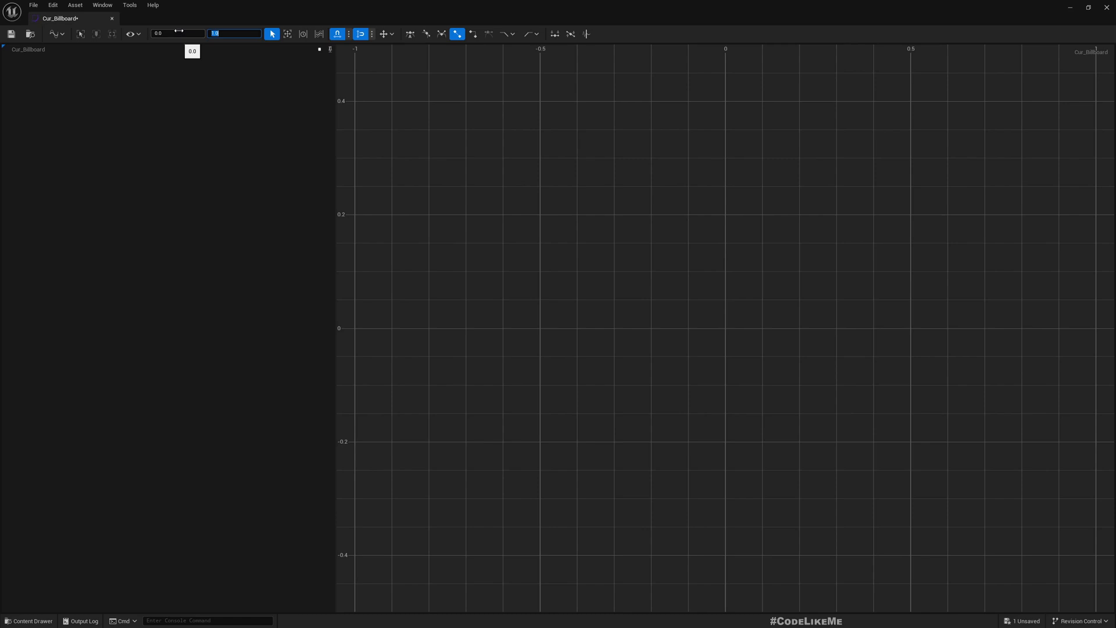
scroll(610, 365, down, 5)
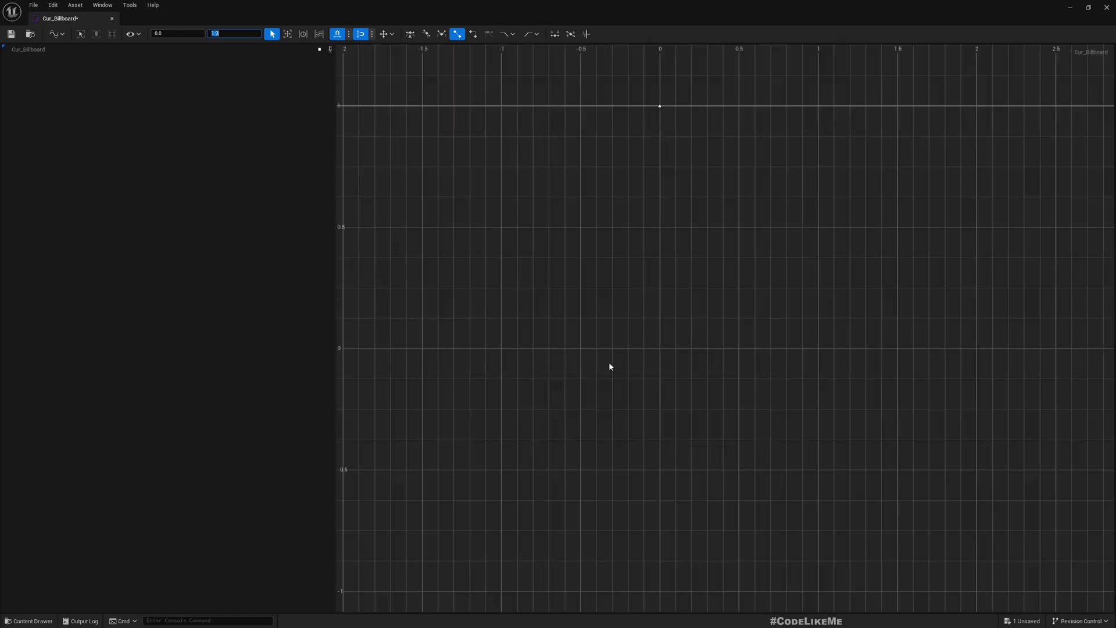
right_click(669, 328)
click(683, 303)
right_click(784, 295)
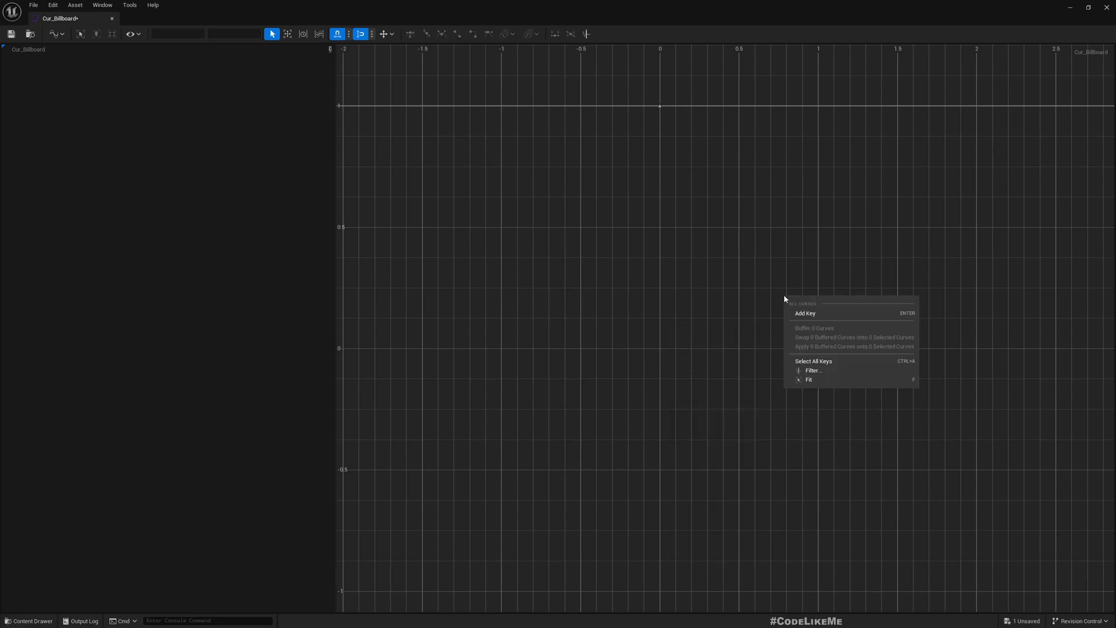
click(805, 314)
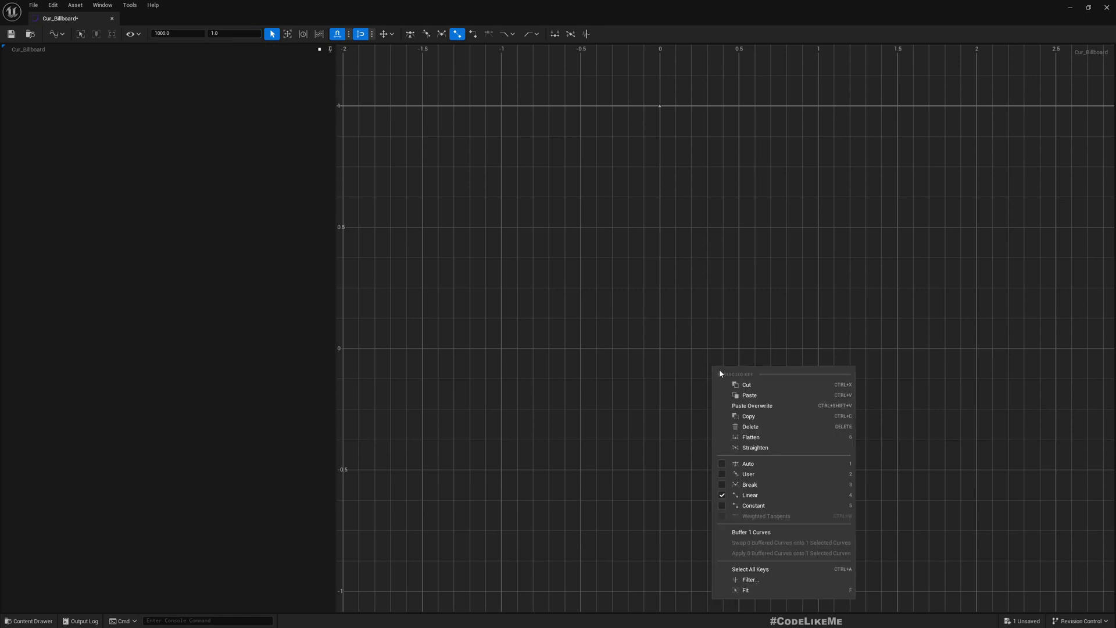
click(658, 269)
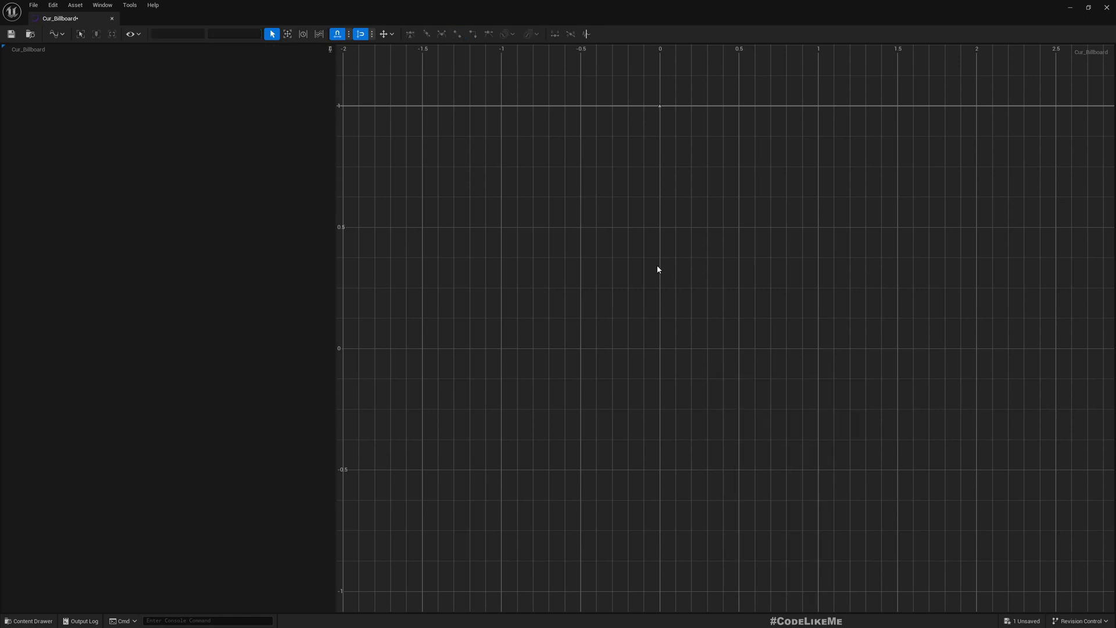
Step: Add a second key at time 1010 with value 0
click(81, 34)
right_drag(1025, 360, 738, 343)
scroll(600, 350, down, 5)
right_drag(609, 378, 685, 378)
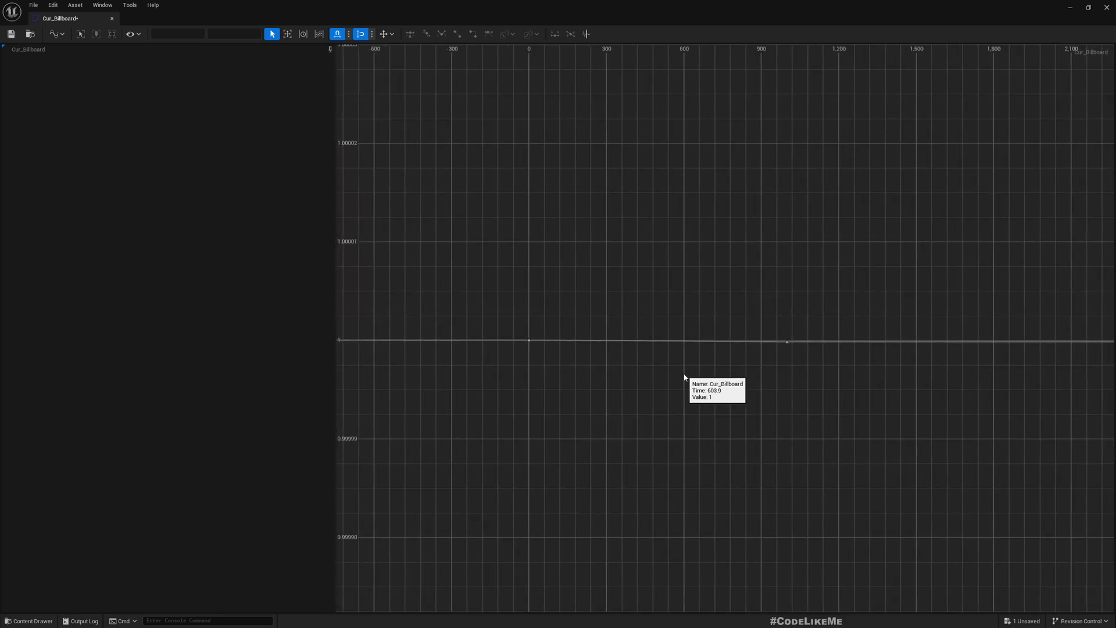
drag(761, 351, 762, 351)
right_click(803, 343)
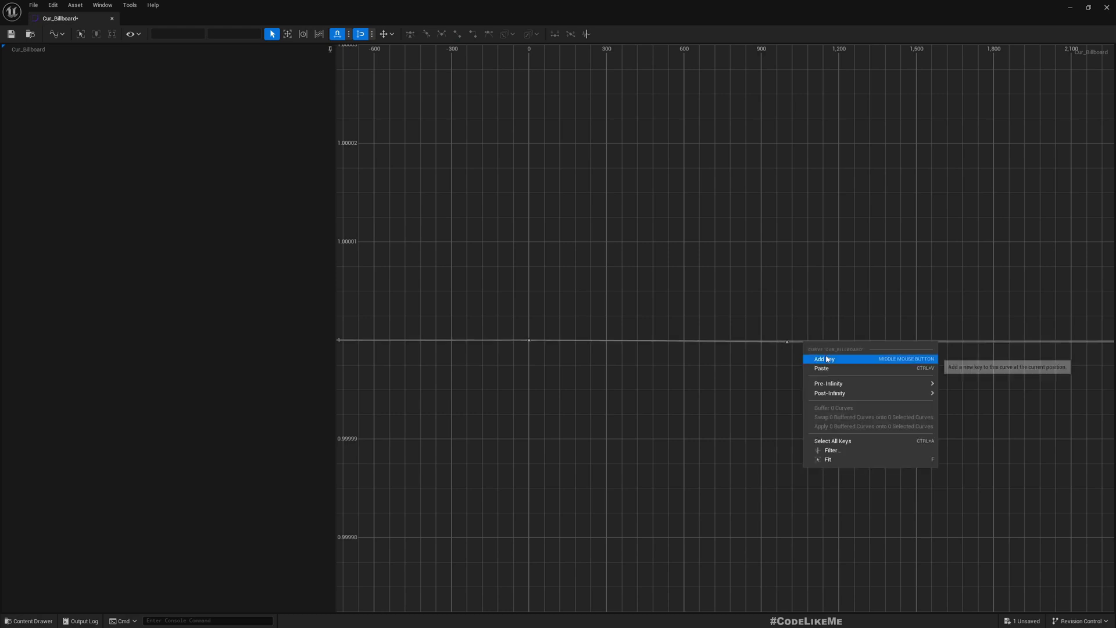
click(825, 358)
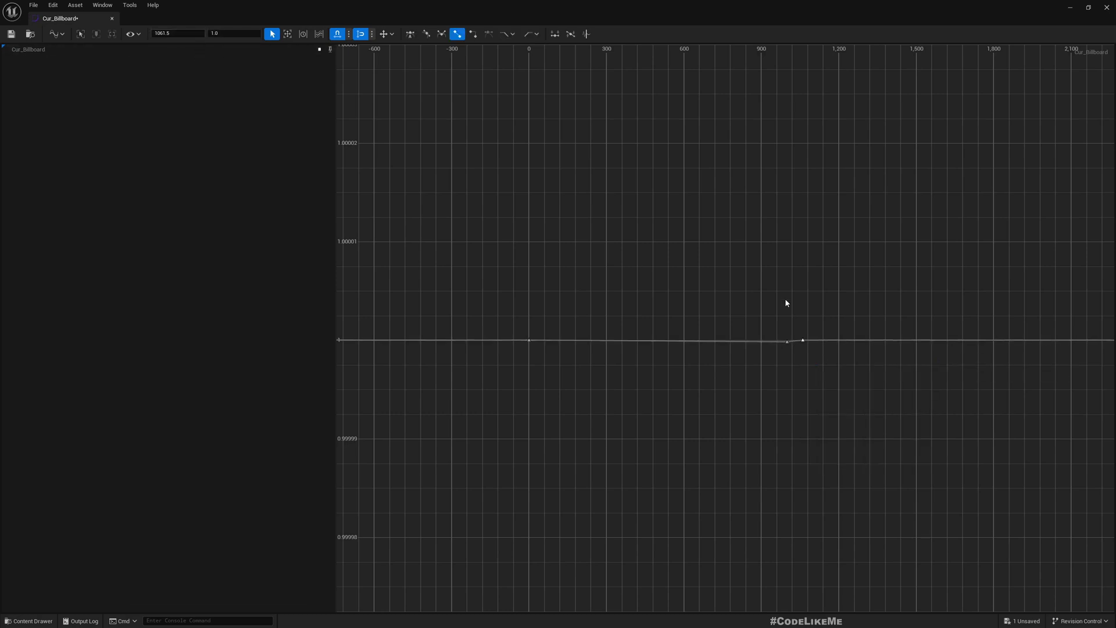
right_click(804, 343)
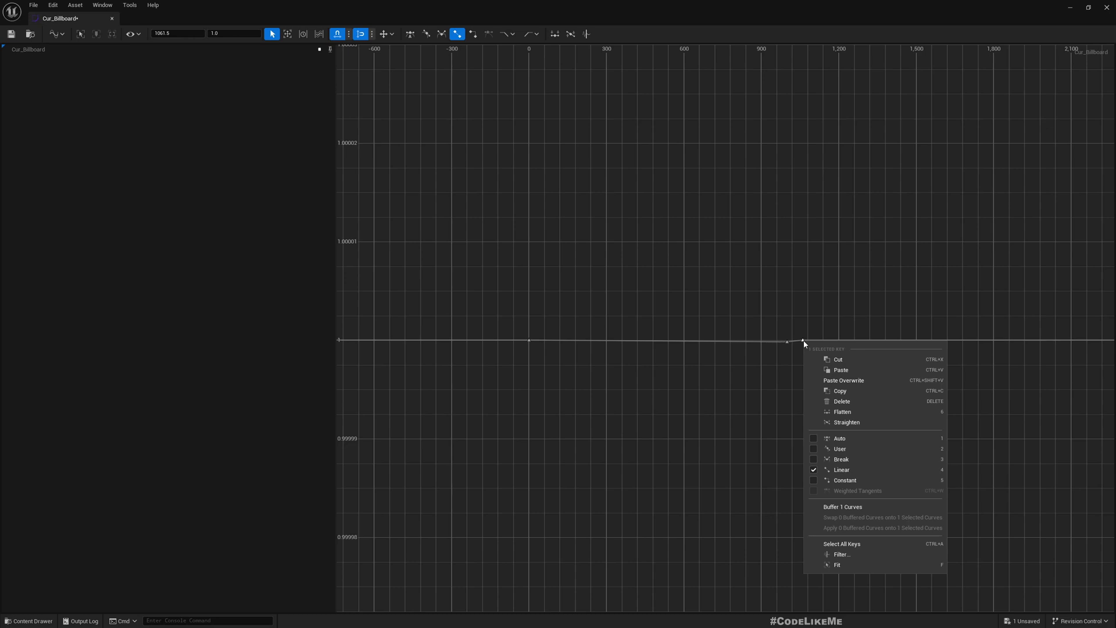
click(182, 32)
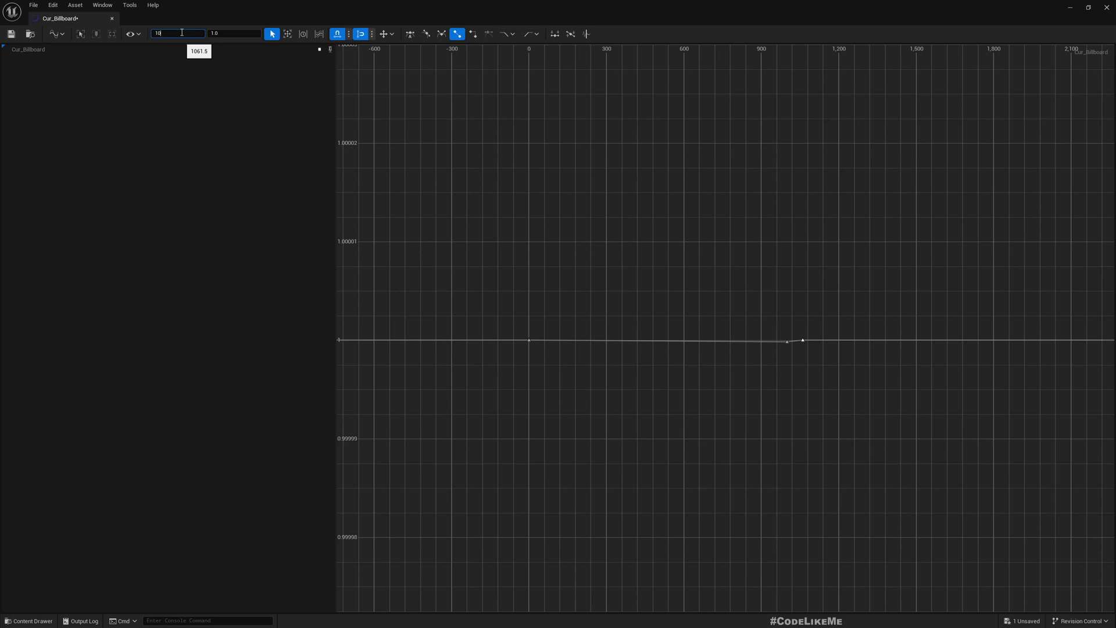
key(Return)
Step: Frame the curve's drop from 1 to 0 and save Cur_Billboard
scroll(570, 192, down, 2)
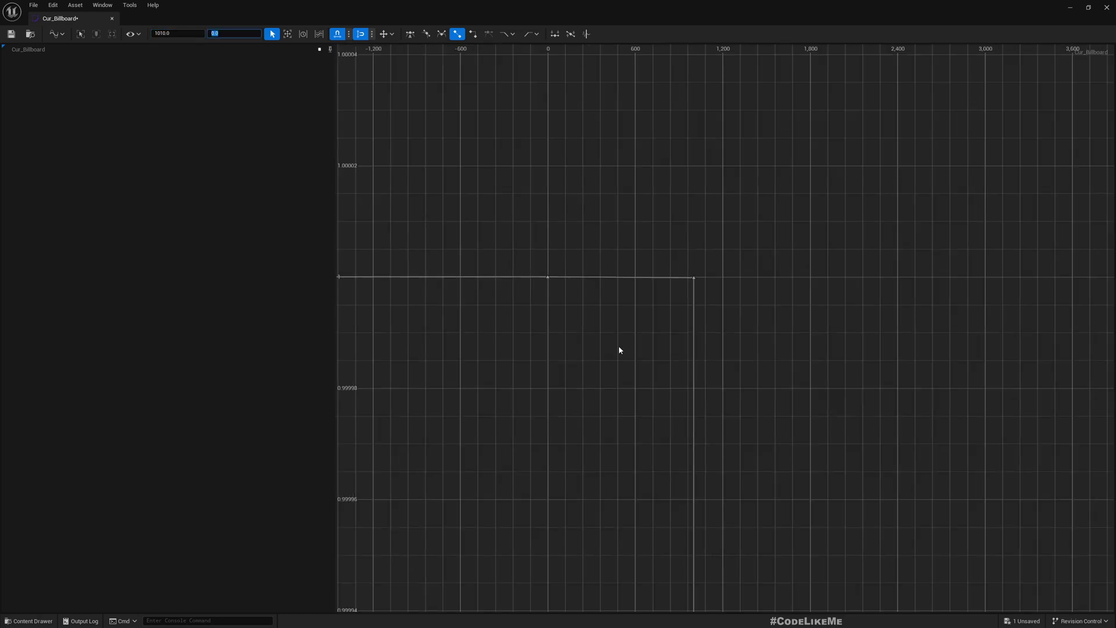
scroll(641, 359, down, 4)
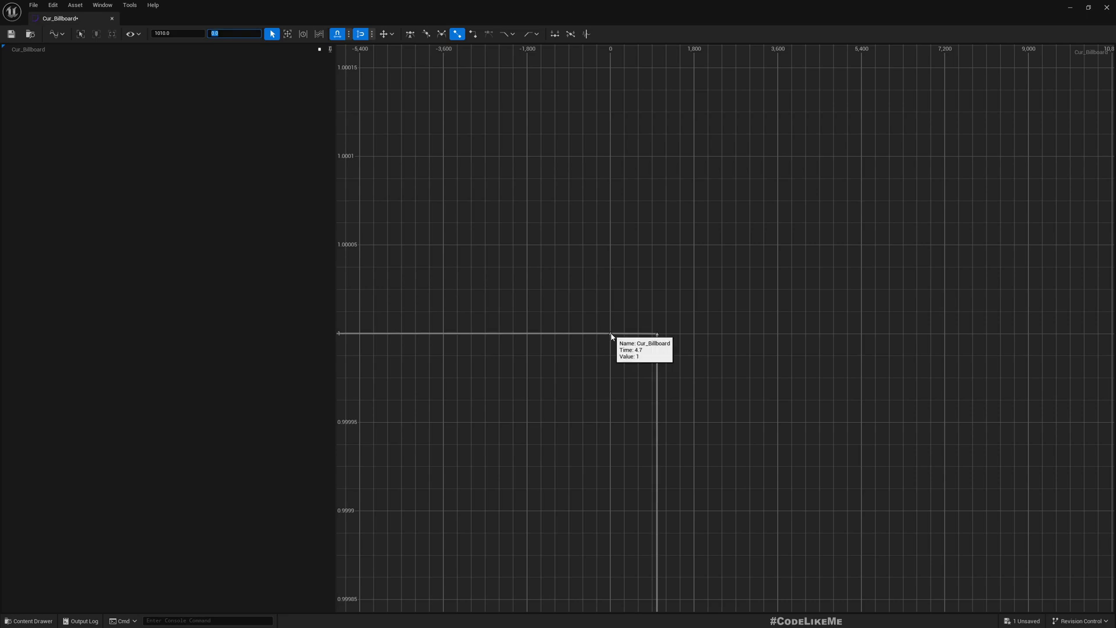
right_drag(644, 487, 757, 450)
click(81, 35)
scroll(716, 276, down, 10)
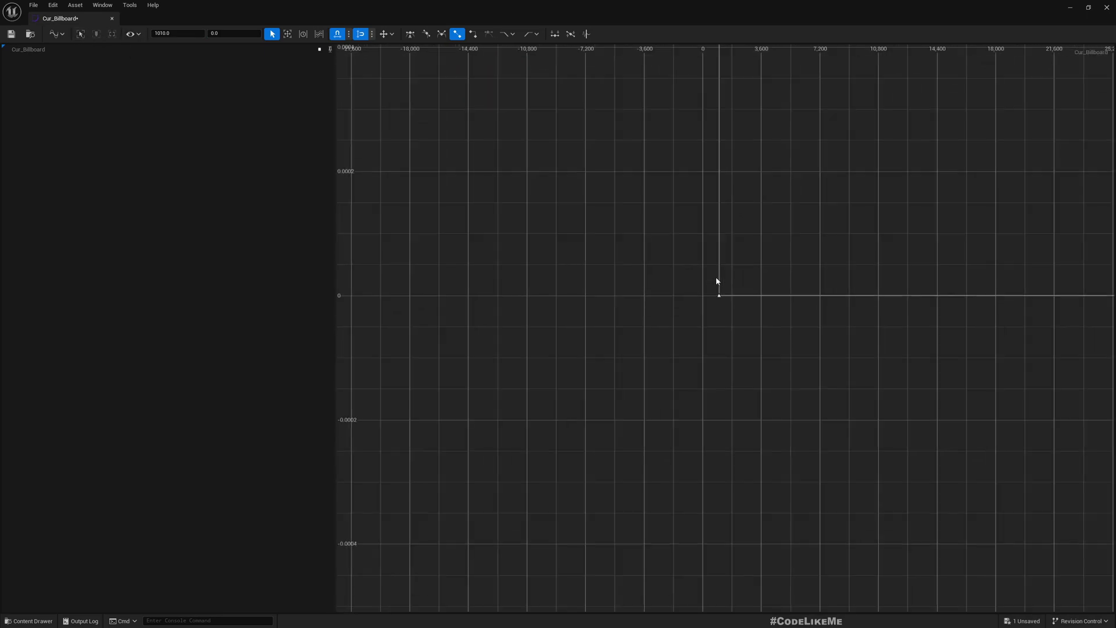
click(643, 224)
scroll(653, 237, down, 8)
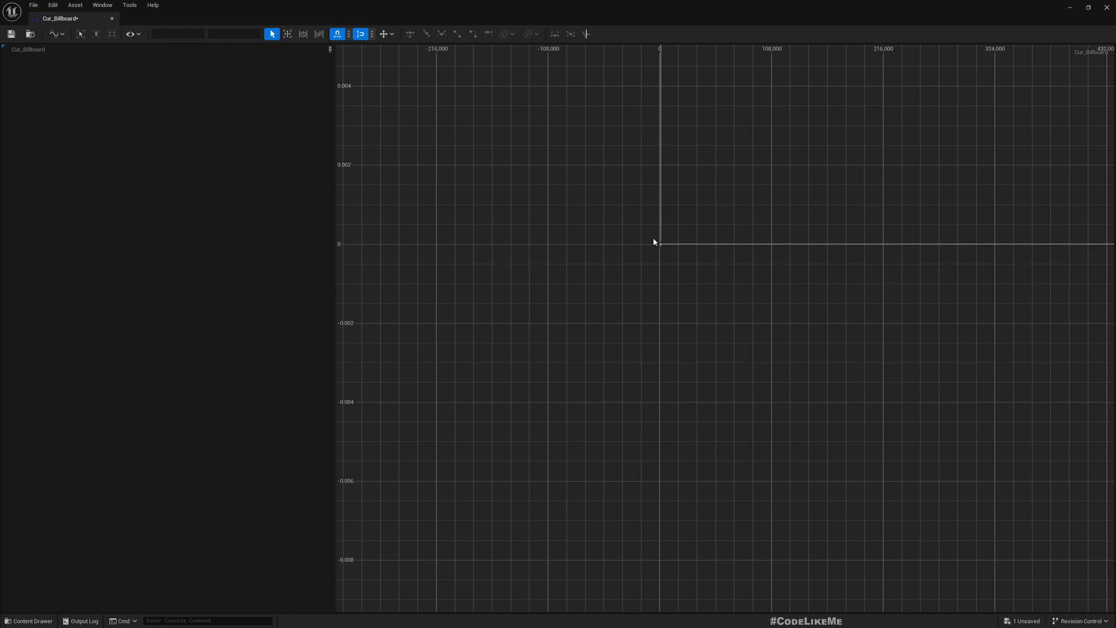
scroll(654, 240, up, 5)
drag(643, 226, 681, 258)
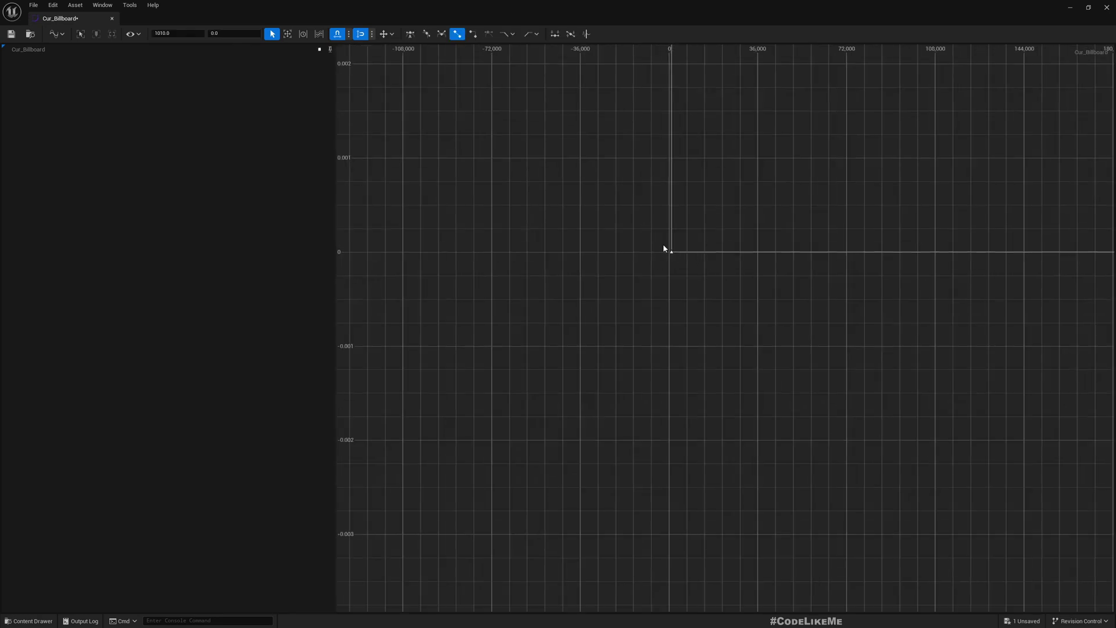
click(12, 33)
Step: Set the MaterialBillboard's Distance to Size Curve to Cur_Billboard in BP_Collectible_Sword
scroll(775, 332, down, 8)
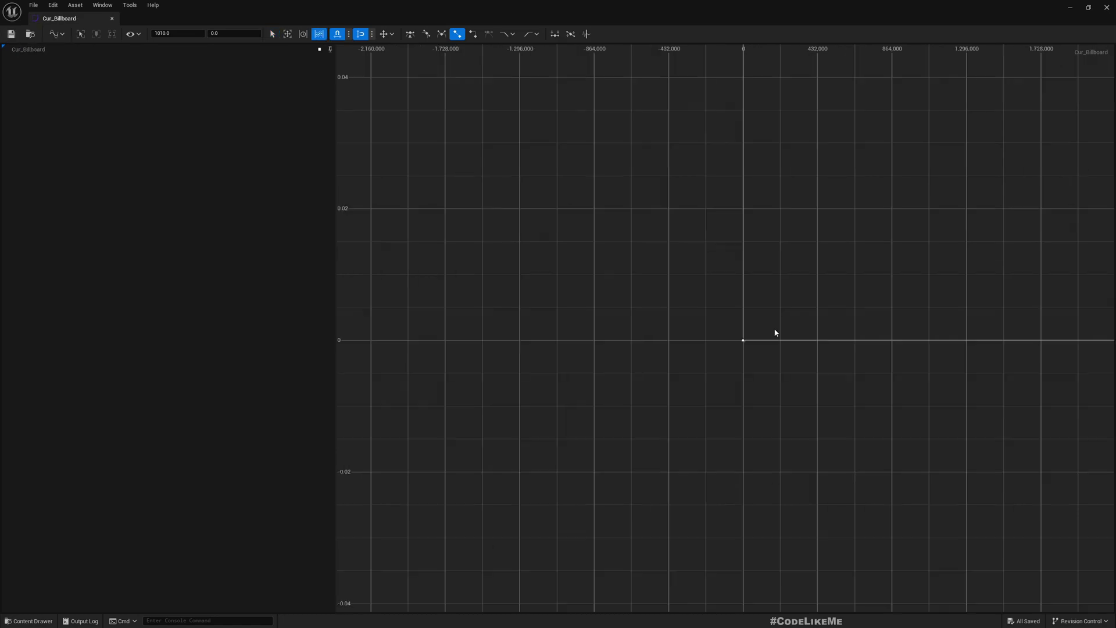
drag(95, 18, 310, 18)
click(165, 19)
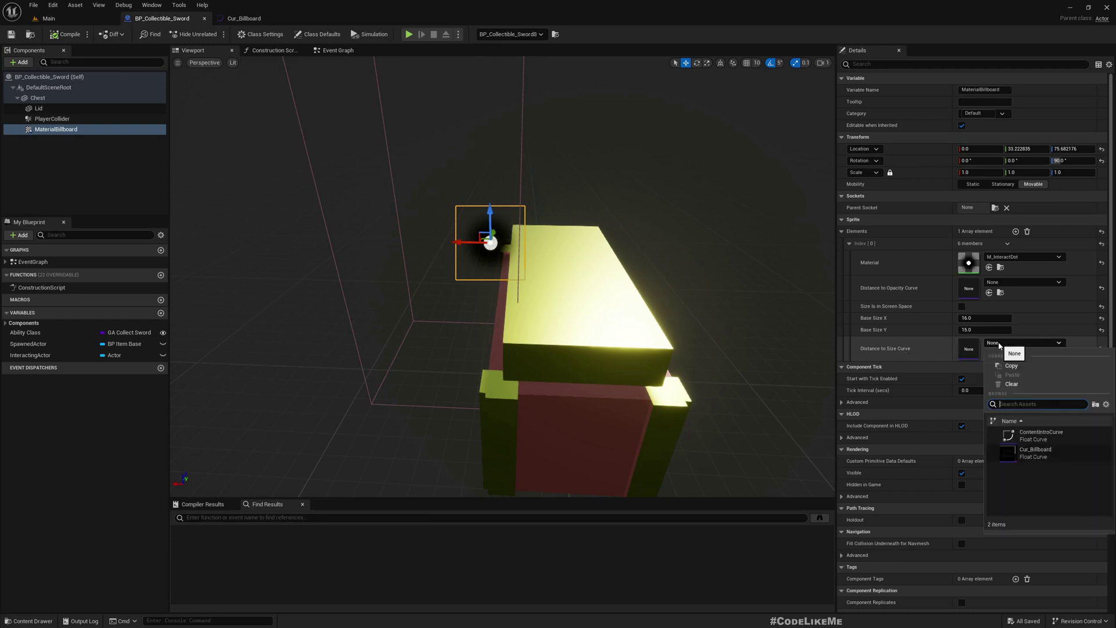
click(988, 353)
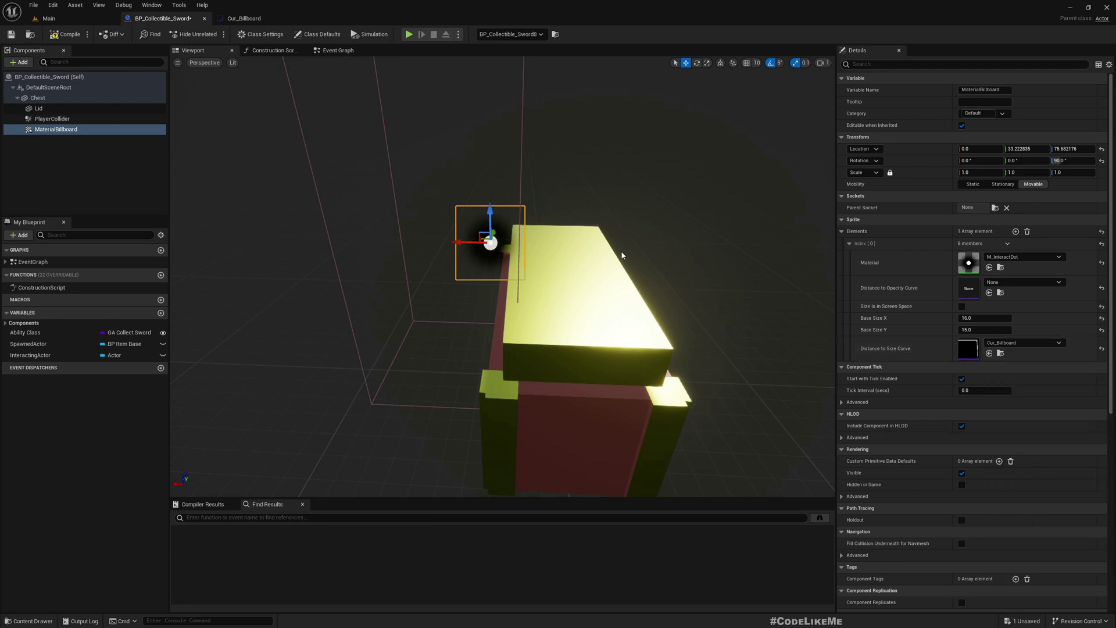
Step: Play the Main level, run the character to the chest and back, then stop
click(49, 19)
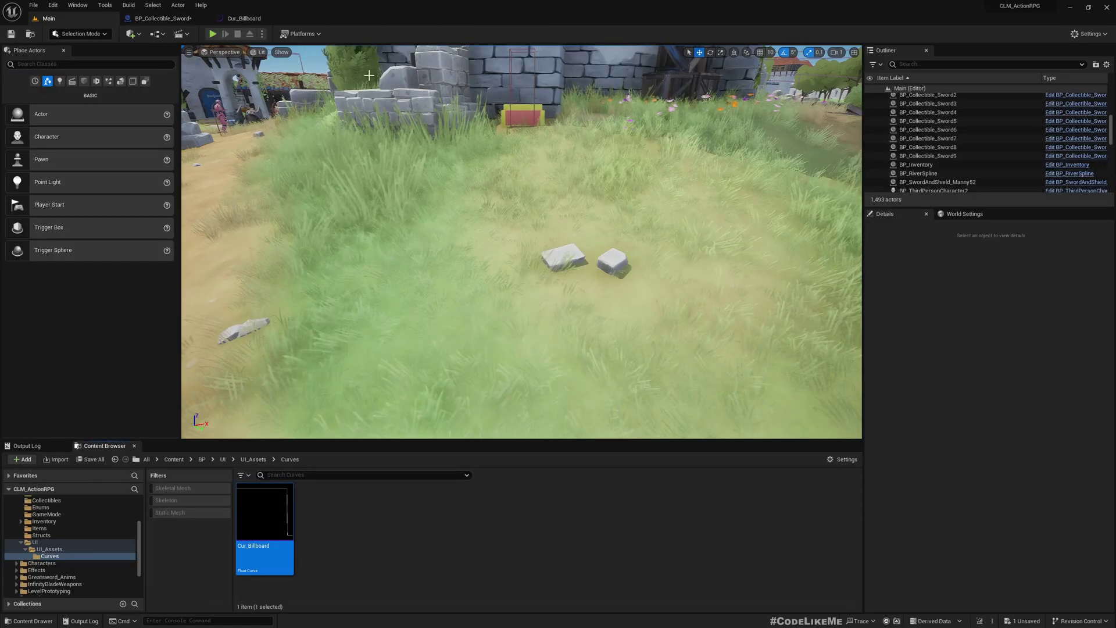
right_drag(481, 206, 488, 196)
key(F11)
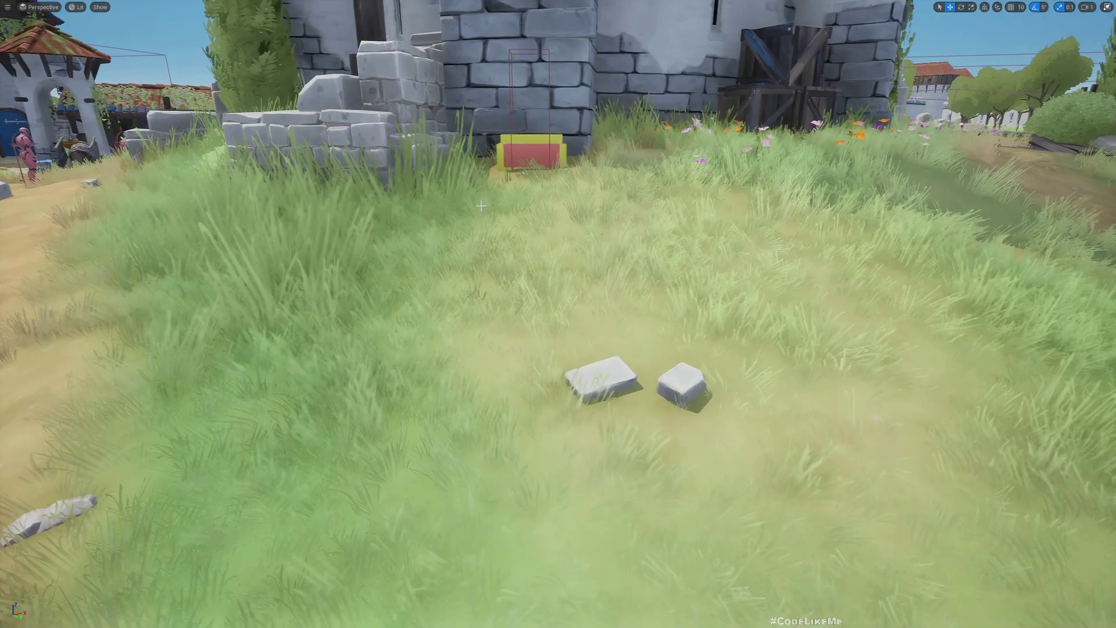
key(alt+p)
key(w)
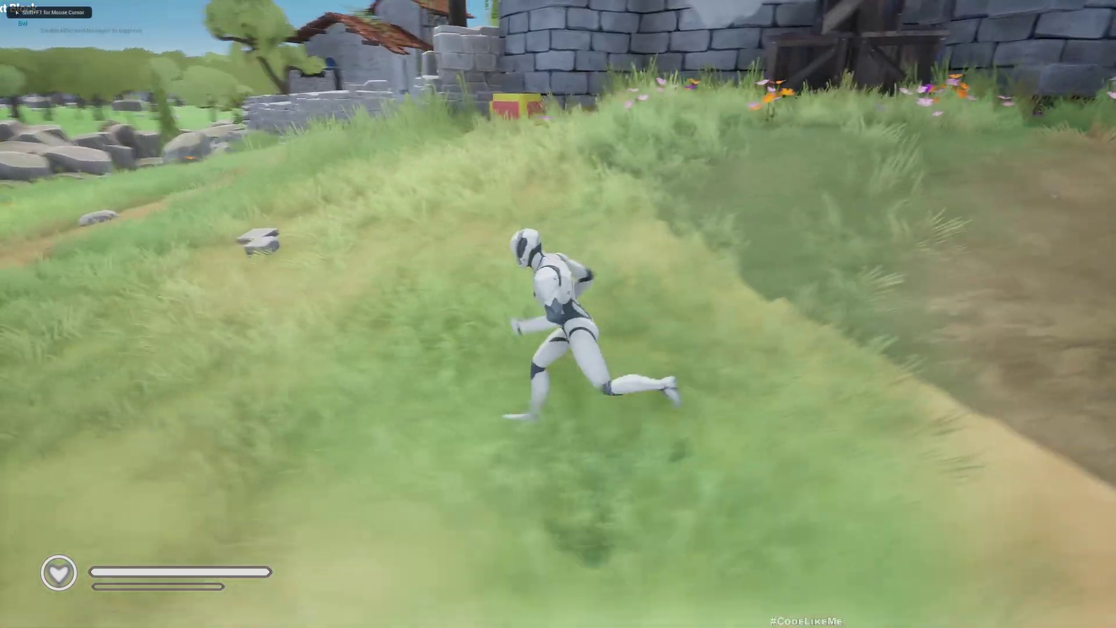
key(w)
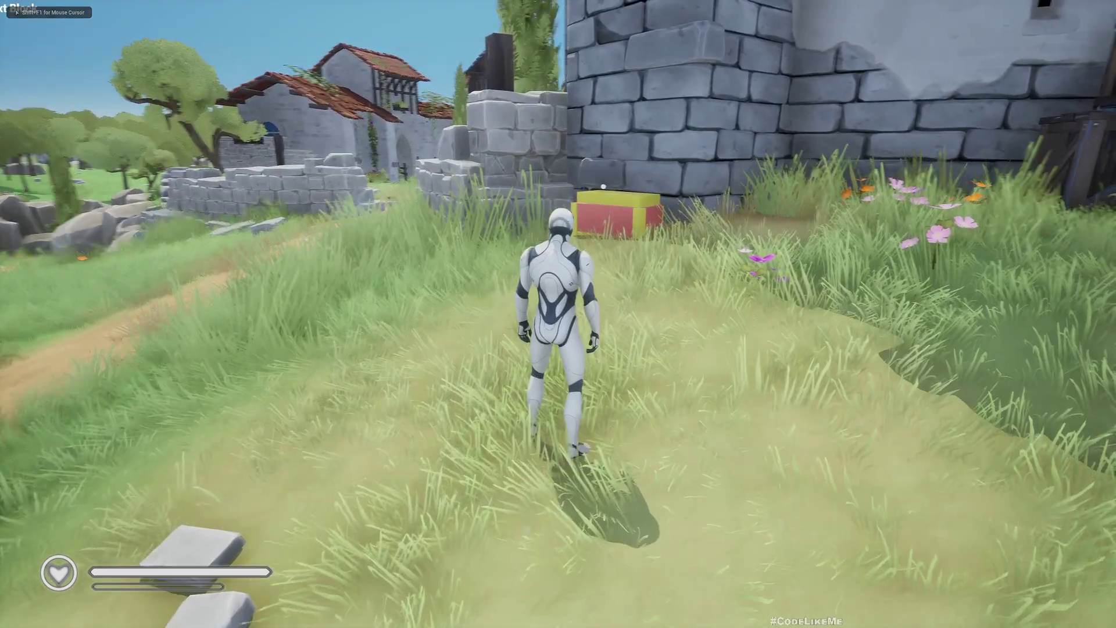
key(s)
key(w)
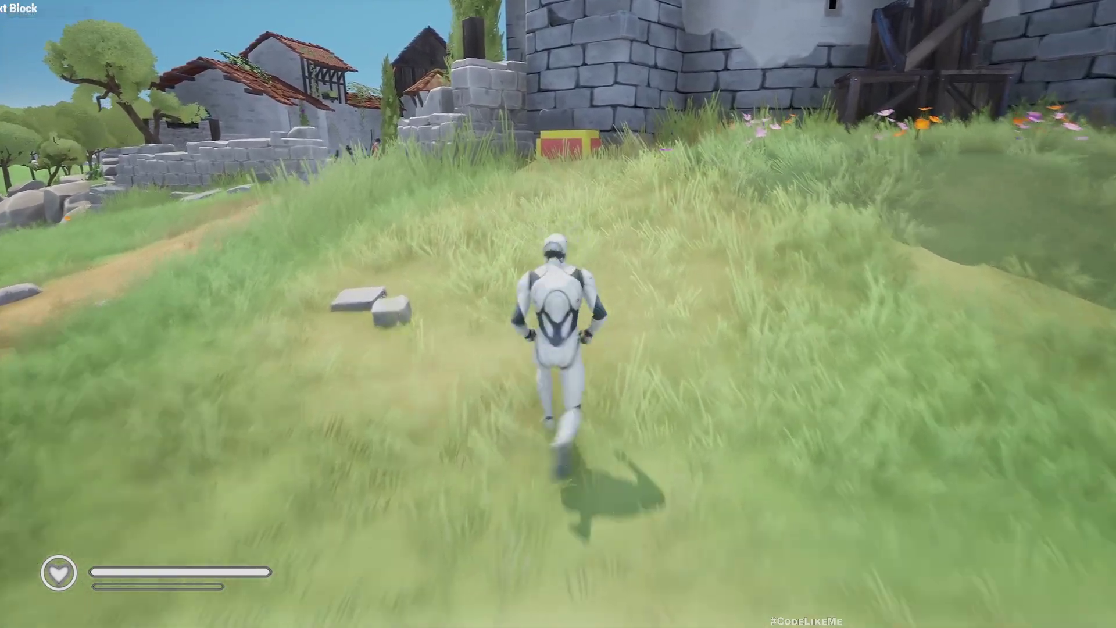
key(s)
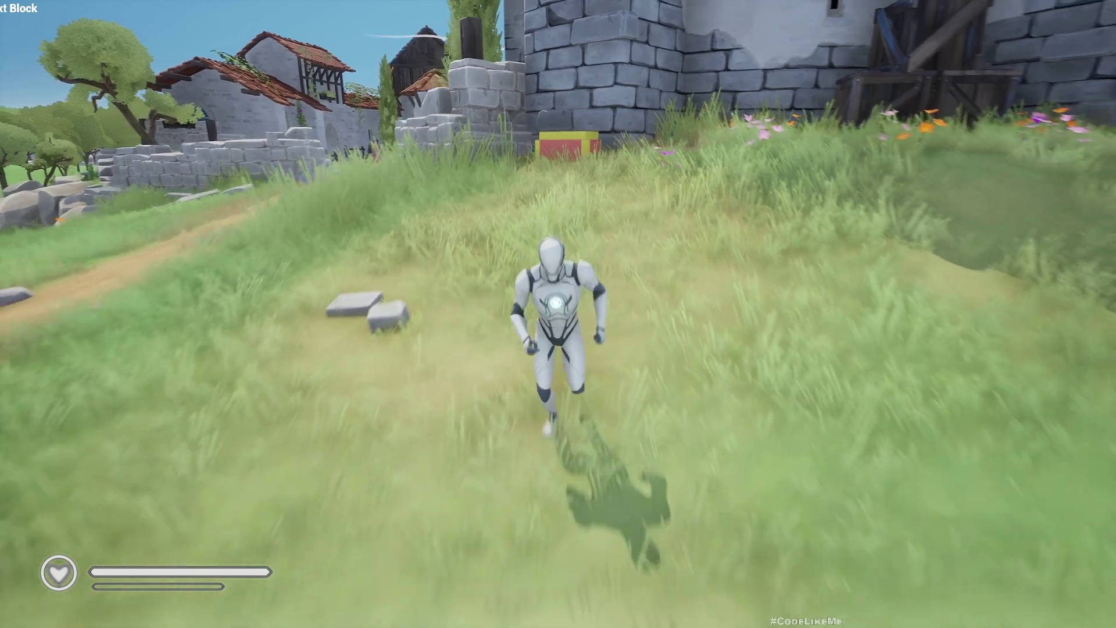
key(w)
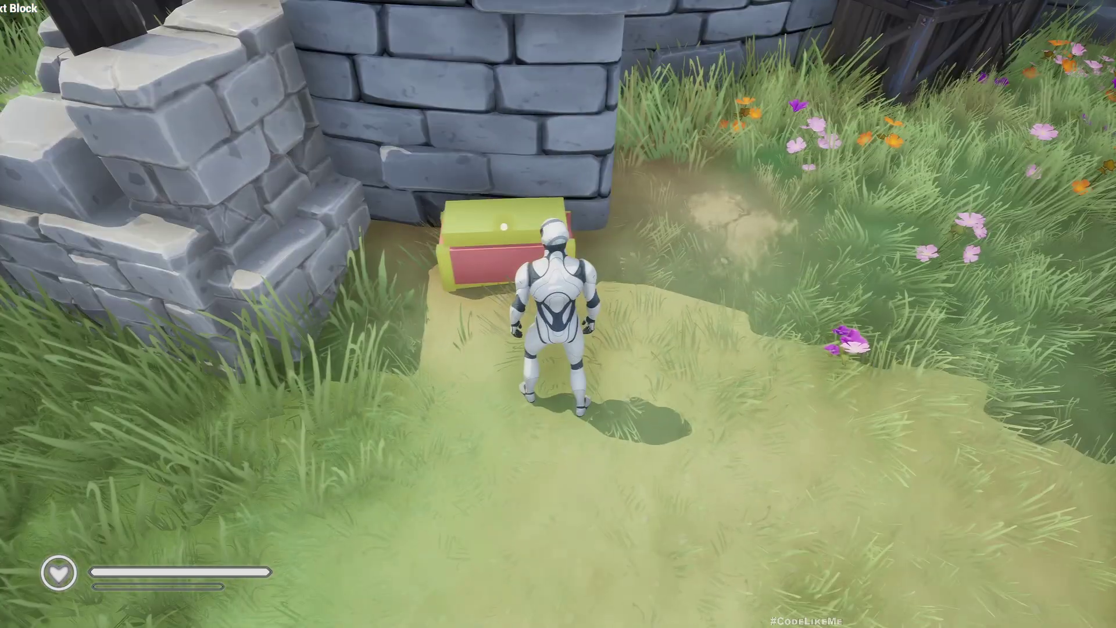
key(s)
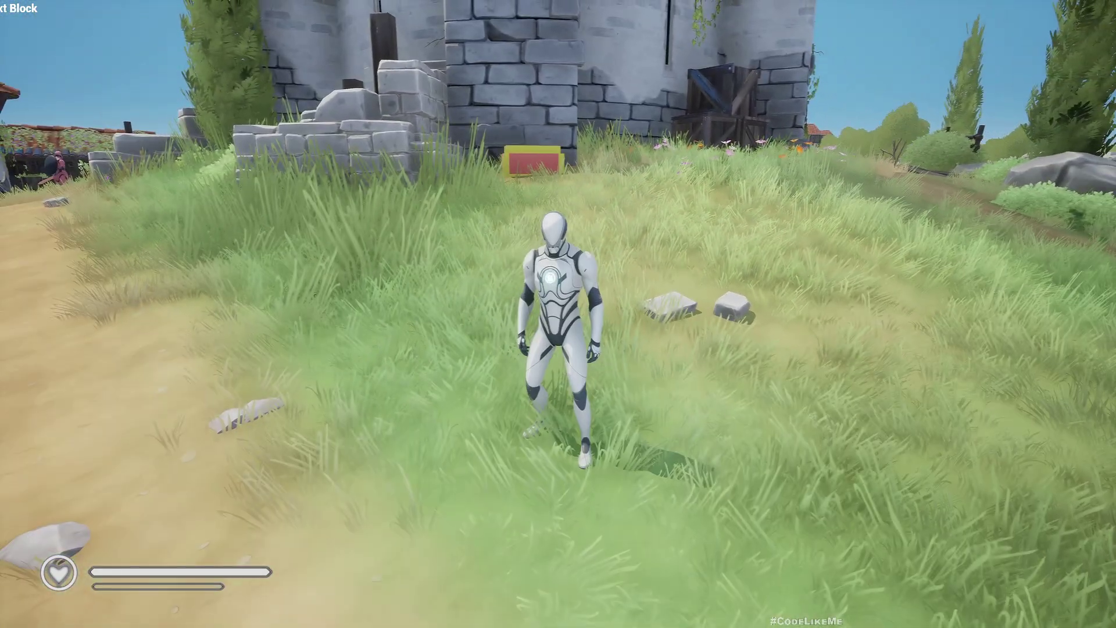
key(Escape)
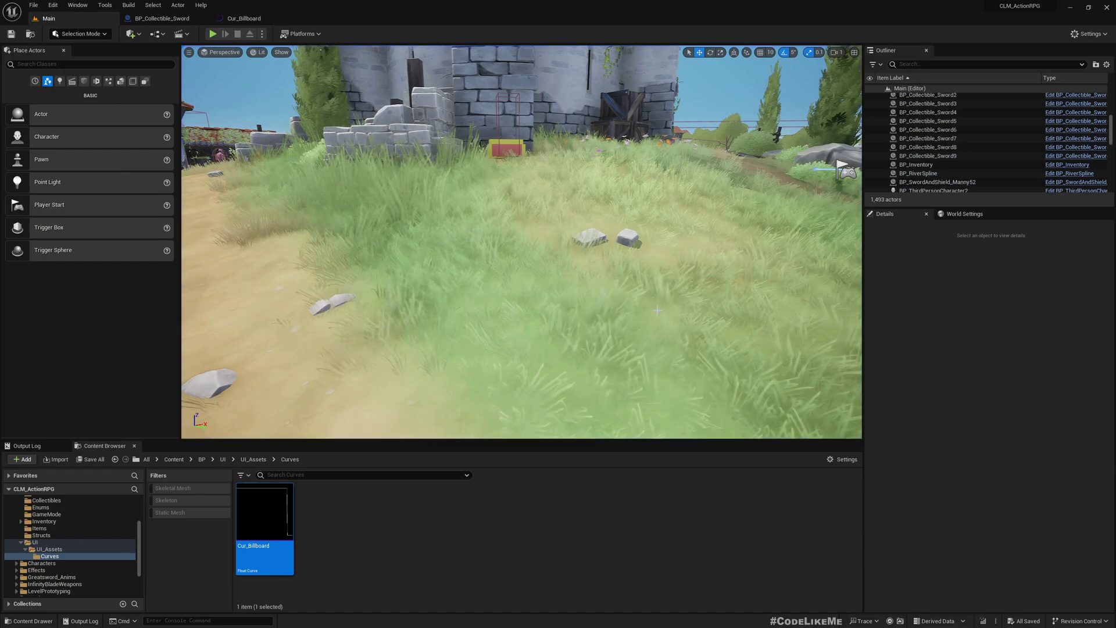
Step: Fly the viewport around the tower and chest to inspect them
key(w)
mouse_move(649, 301)
right_down()
mouse_move(621, 233)
mouse_move(657, 262)
mouse_move(659, 243)
mouse_move(770, 275)
mouse_move(636, 296)
right_up()
key(w)
key(w)
key(a)
key(s)
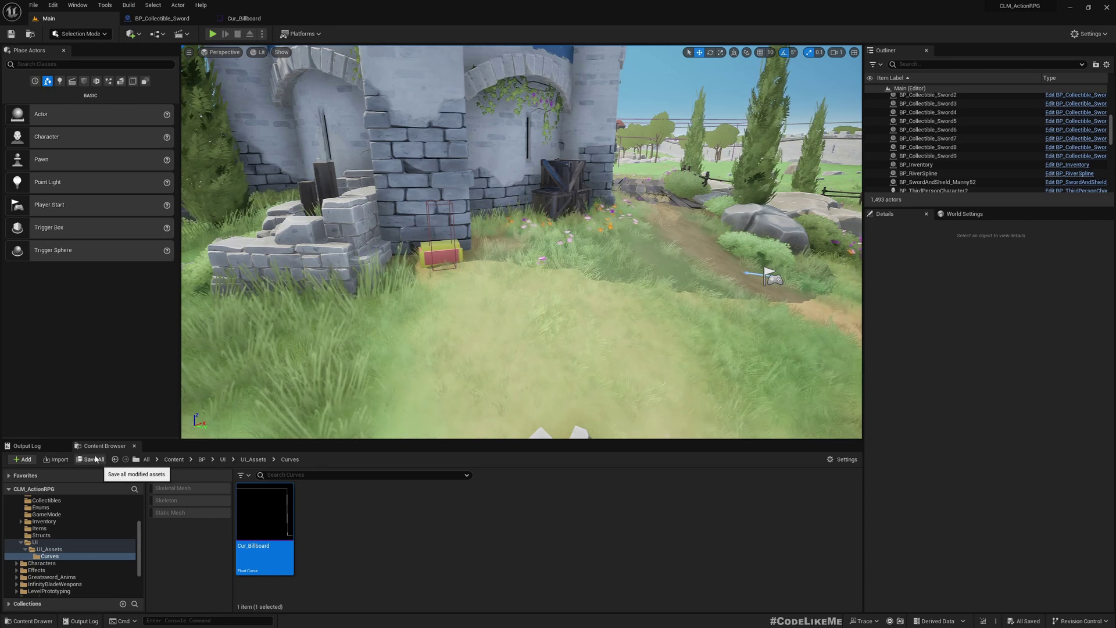
Step: Create a User Widget blueprint named WDG_InteractTip in the UI folder
click(54, 549)
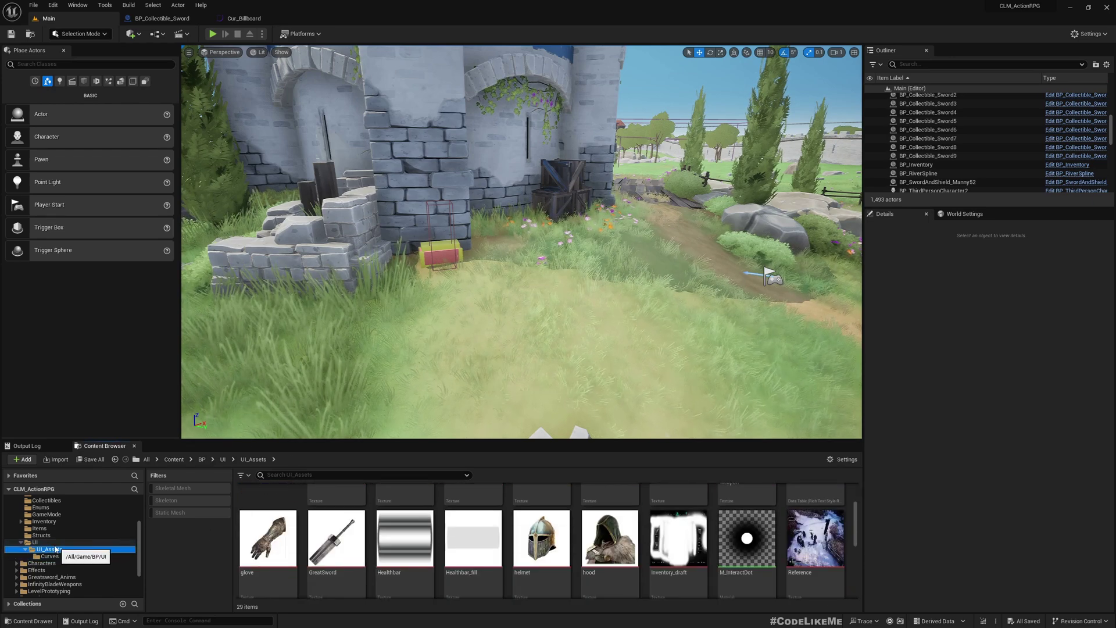
click(36, 542)
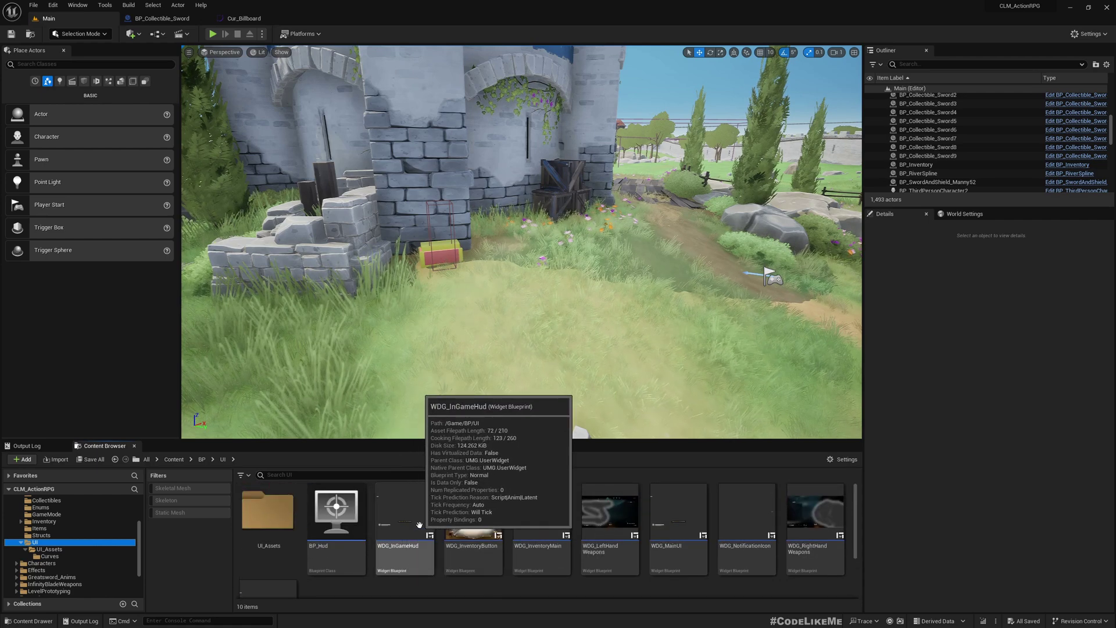
right_click(682, 503)
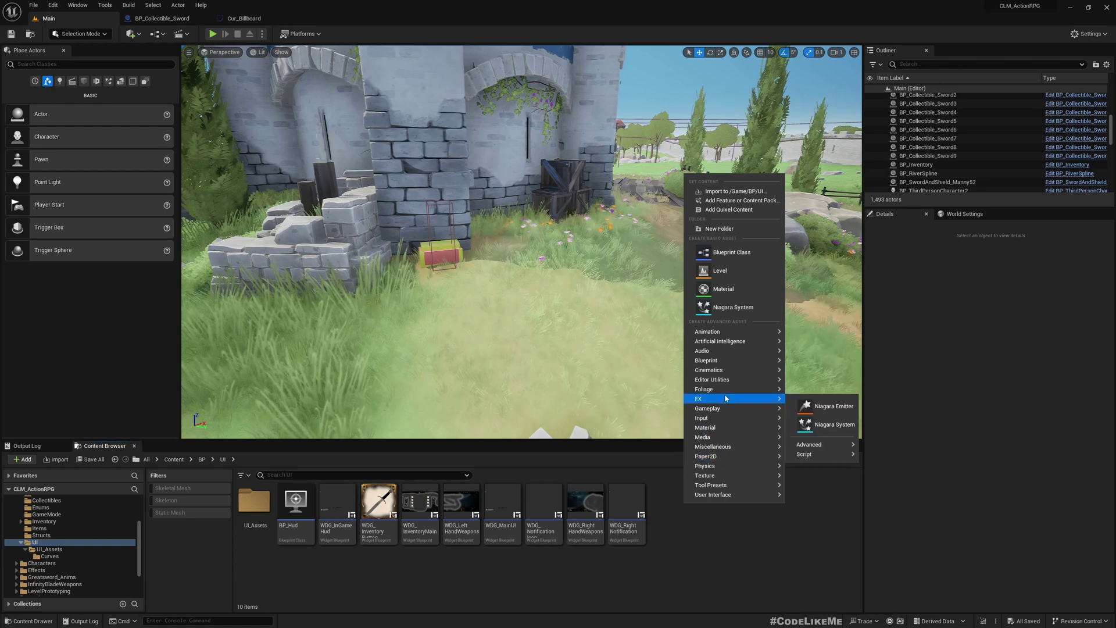
mouse_move(727, 495)
click(837, 575)
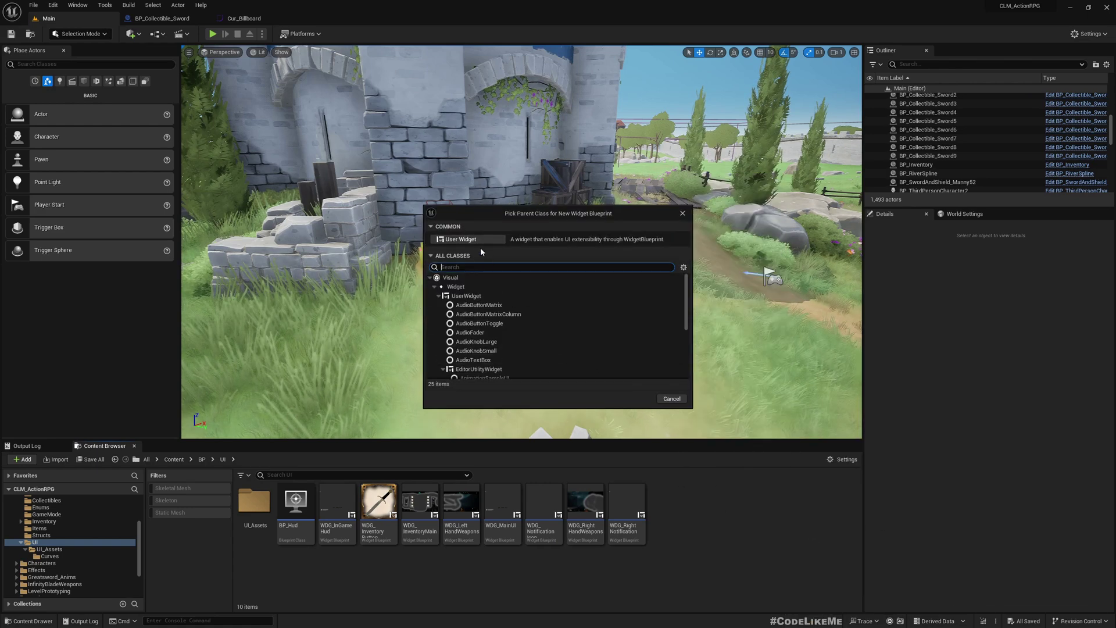
click(465, 238)
text(W)
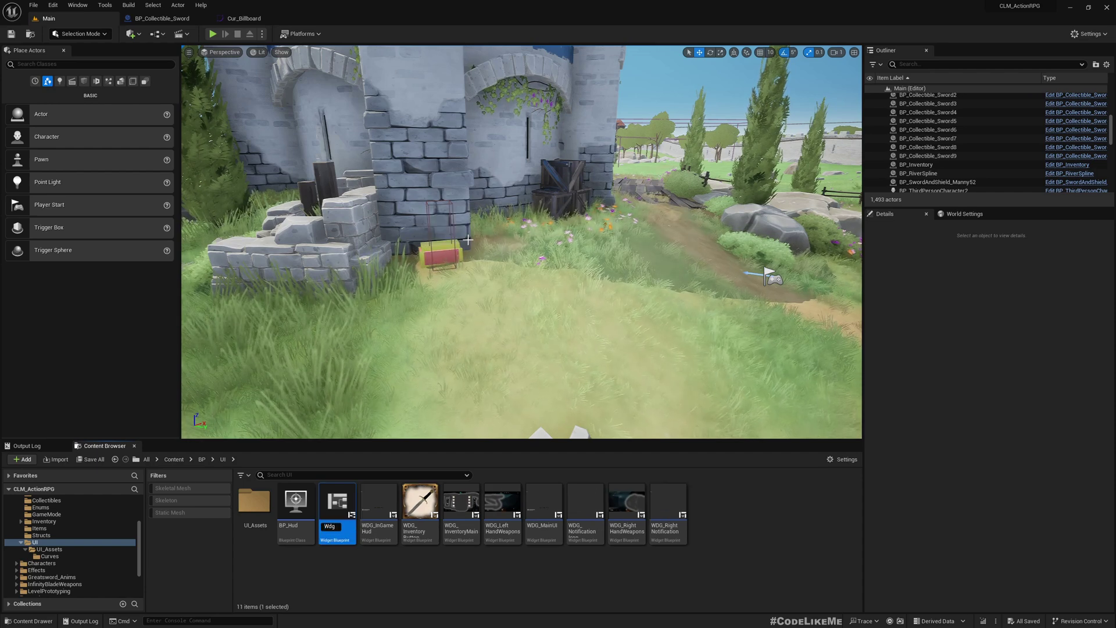
text(dg)
key(BackSpace)
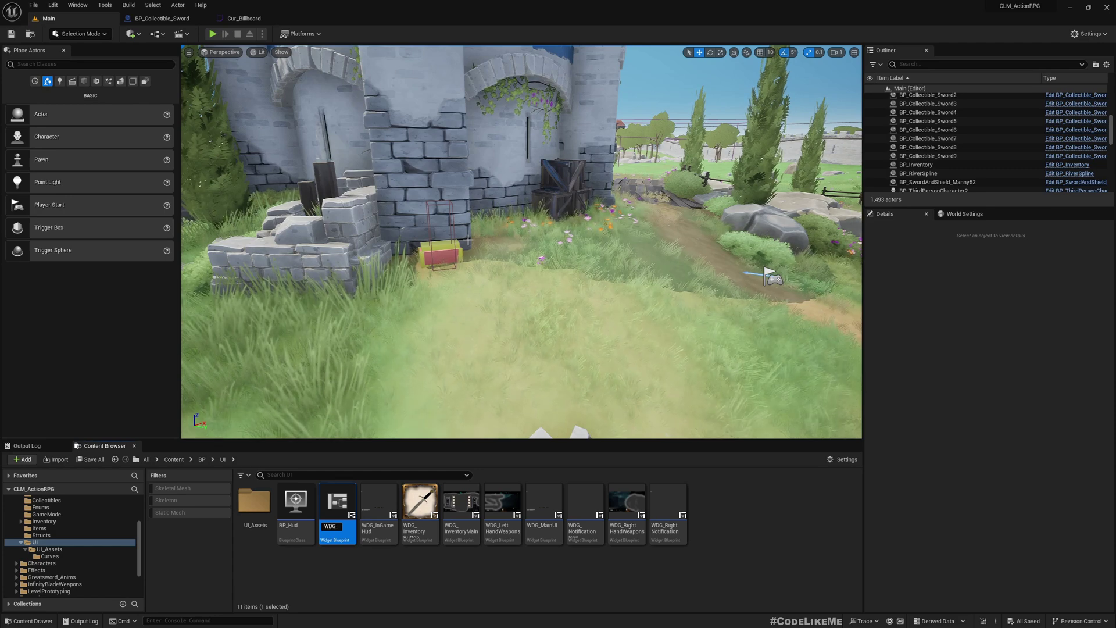
text(DG_In)
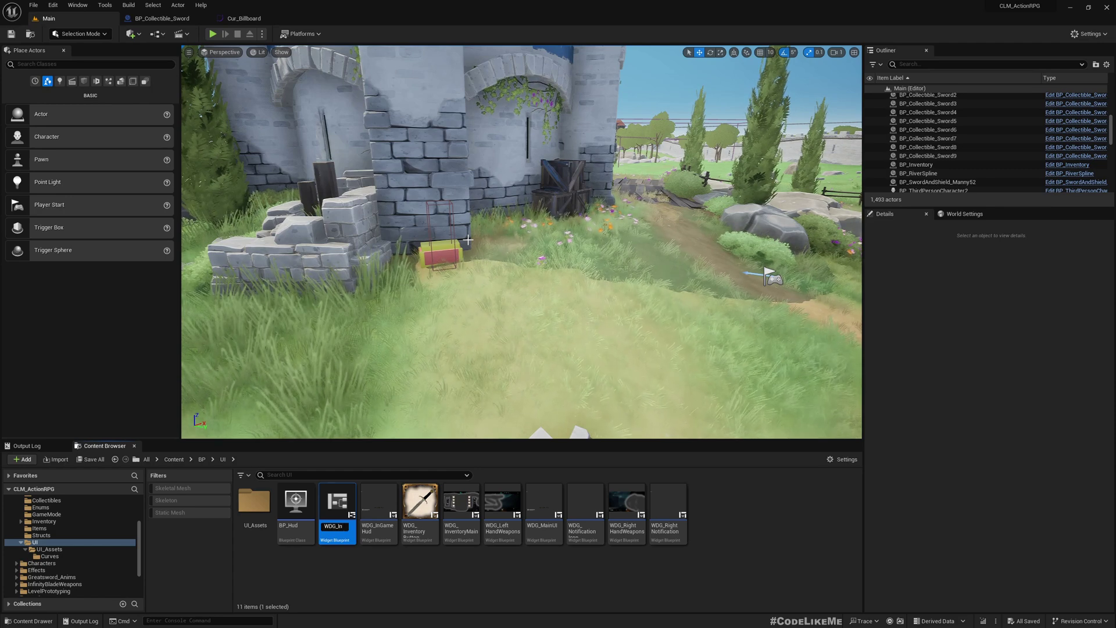
text(teractTip)
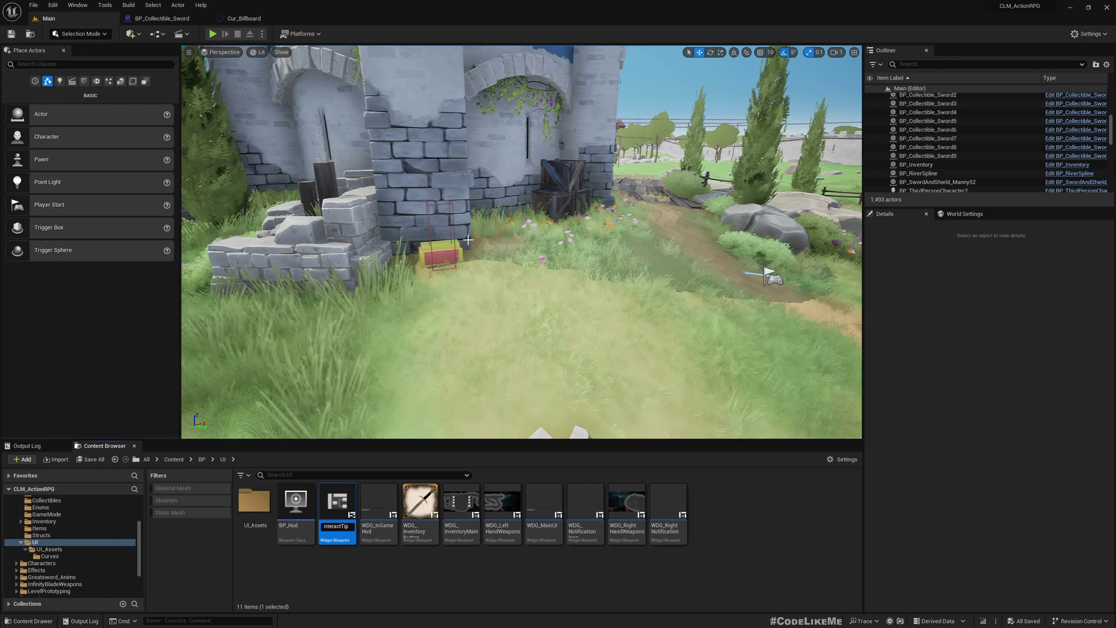
key(Return)
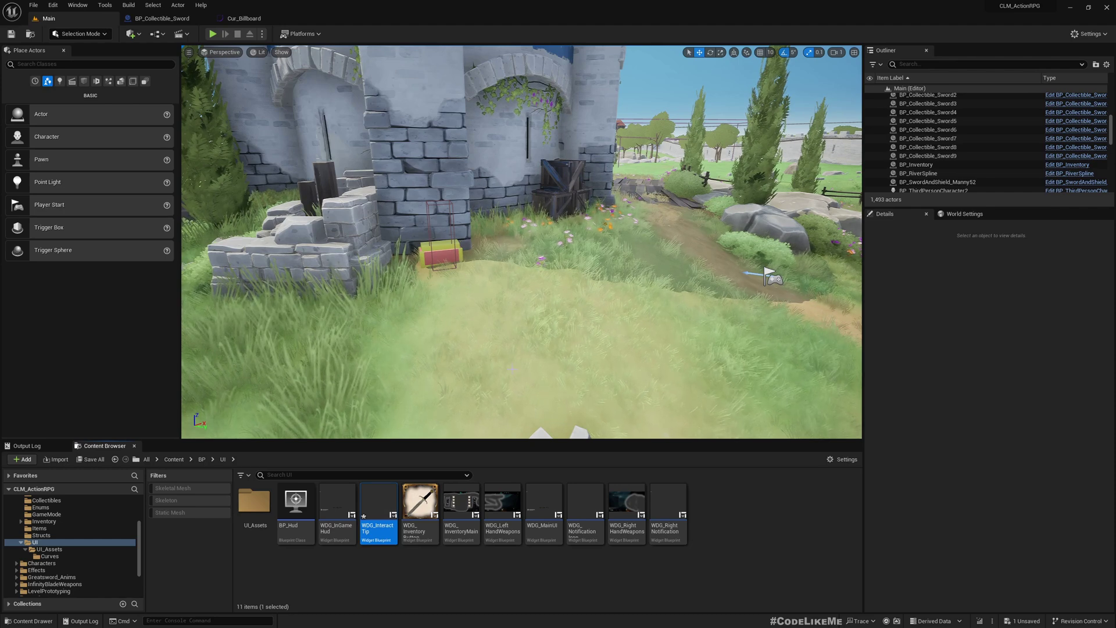
Step: Open WDG_InteractTip and add a Canvas Panel as its root
double_click(378, 503)
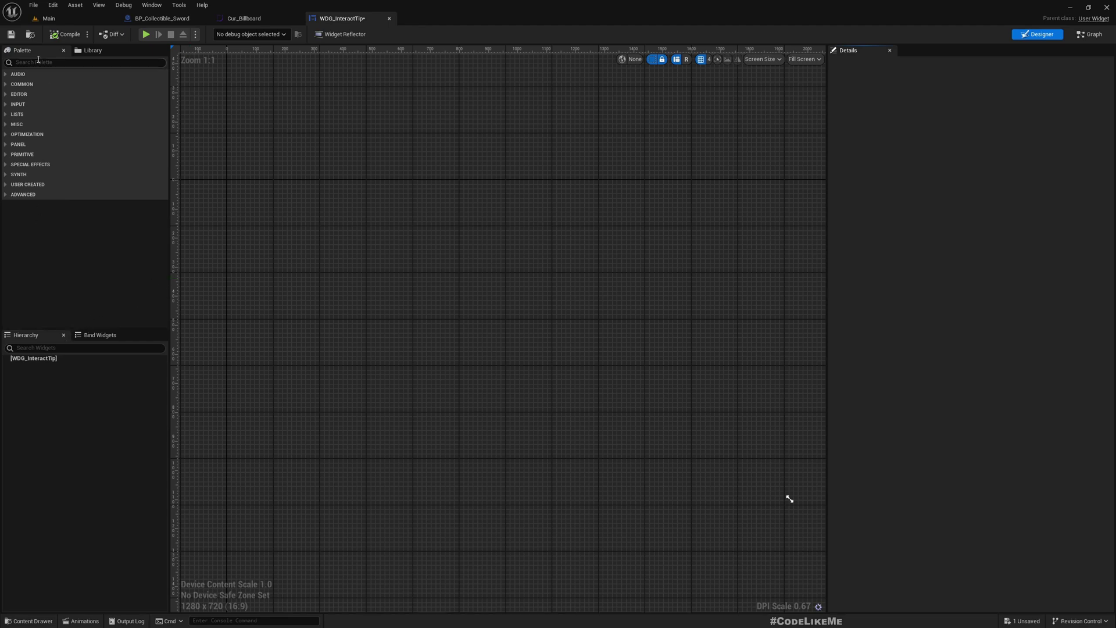
text(canv)
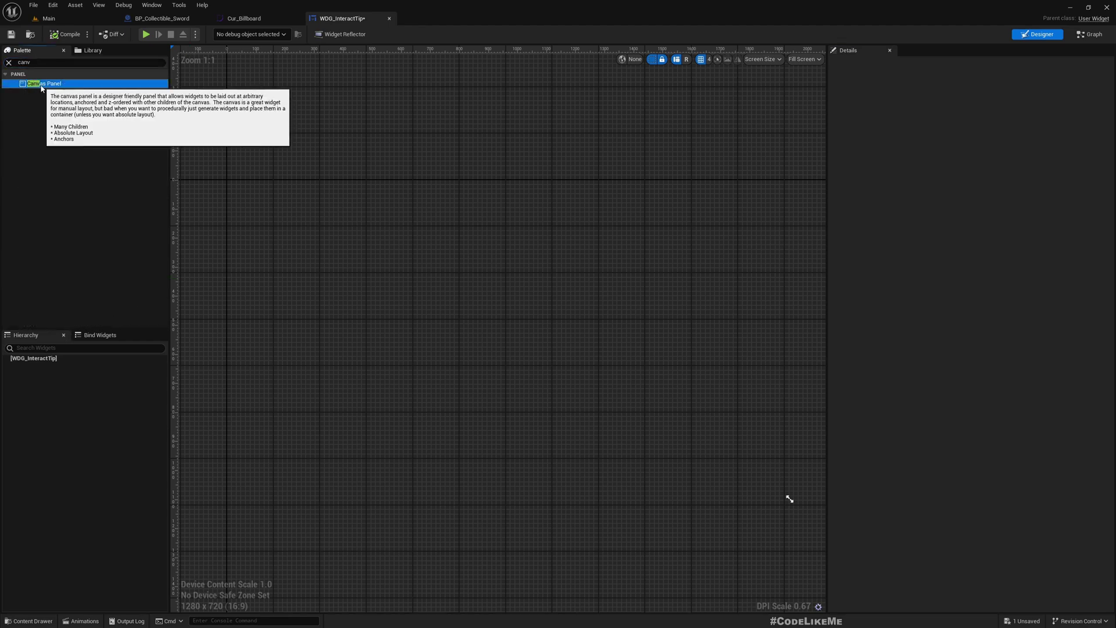
drag(47, 84, 484, 297)
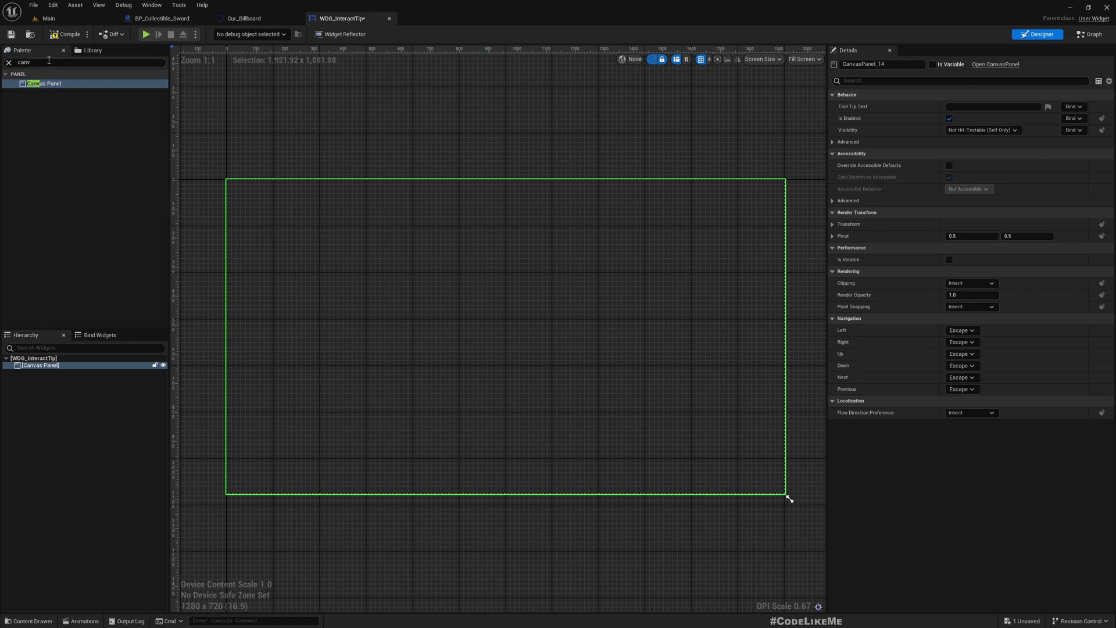
Step: Place a Text block on the canvas, then undo it
click(9, 62)
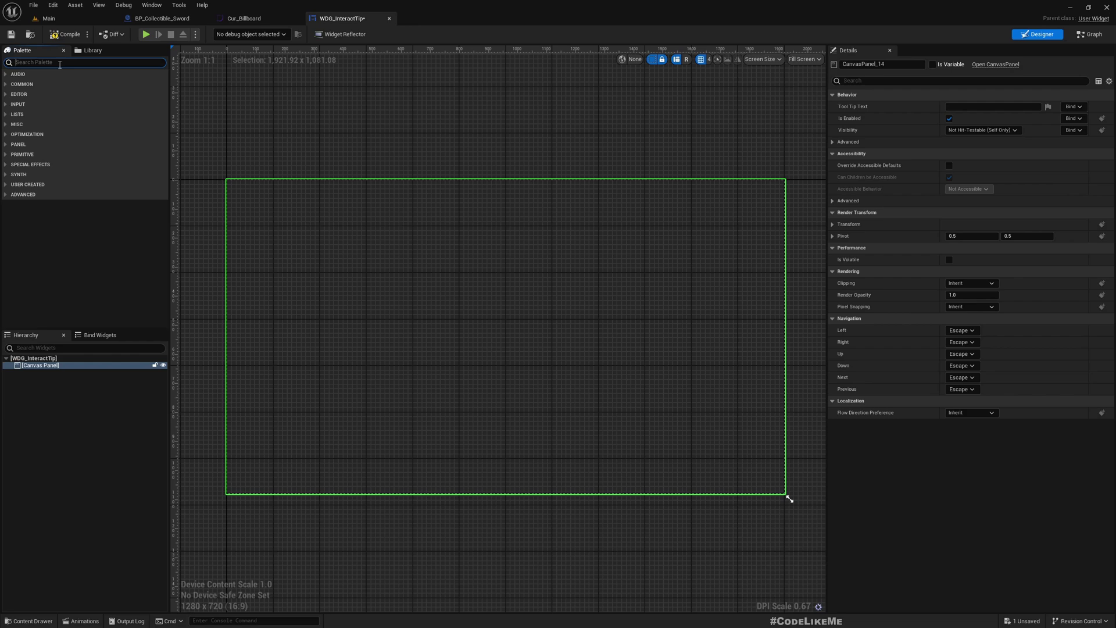
text(tex)
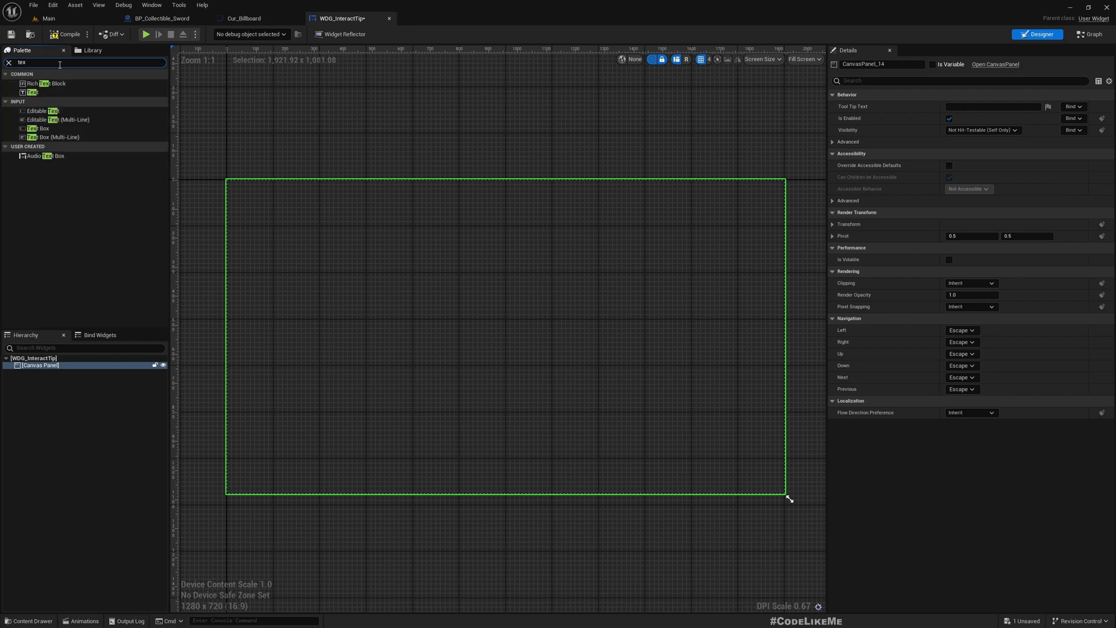
click(38, 93)
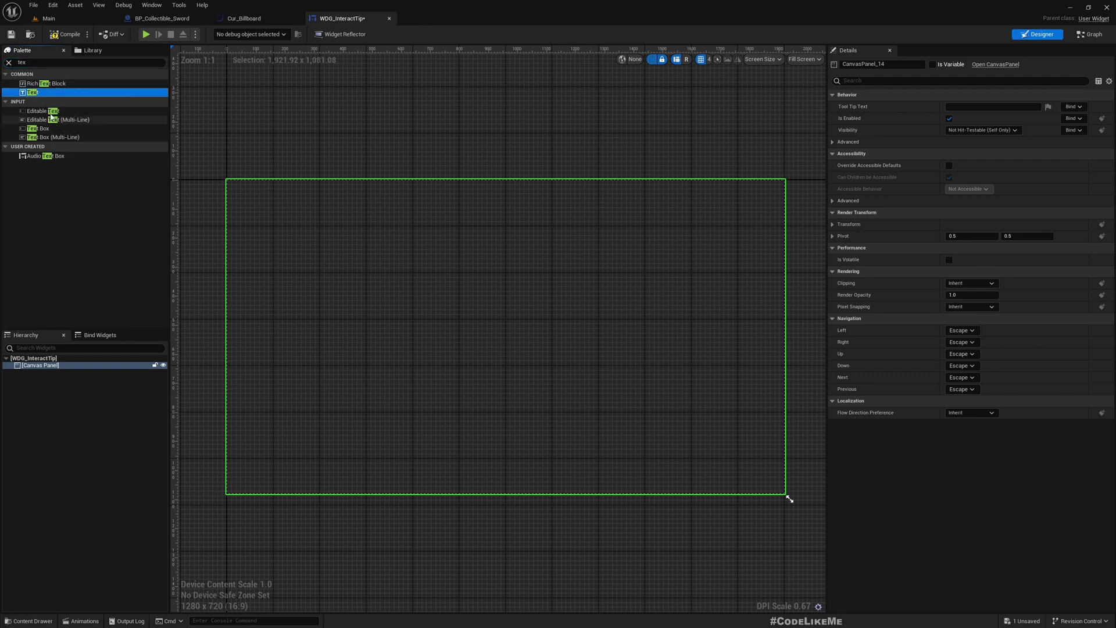
click(33, 92)
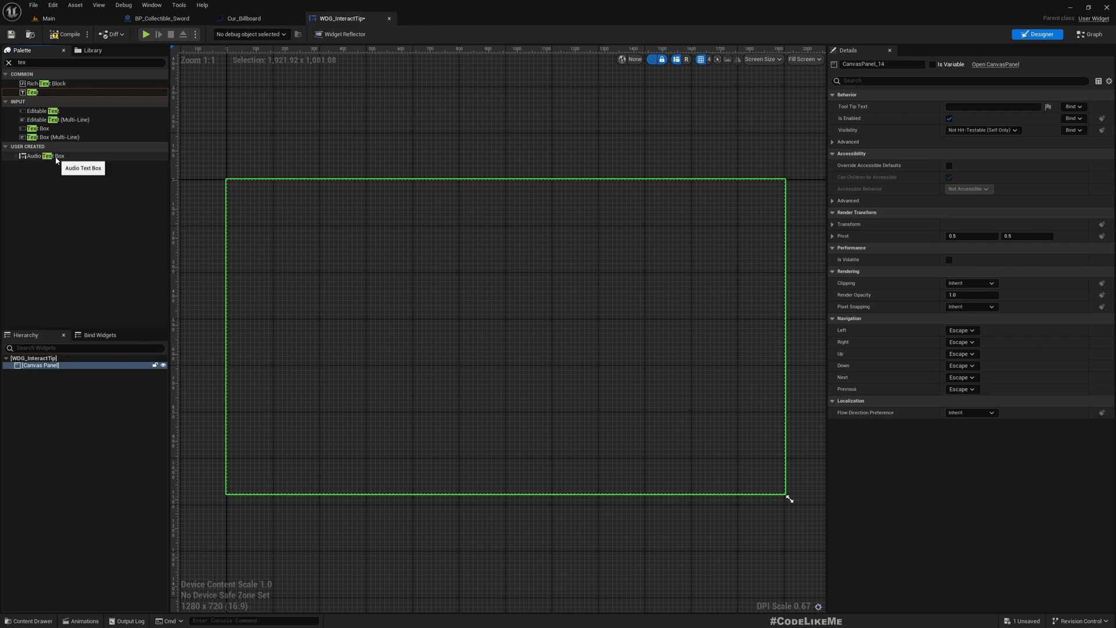
click(39, 62)
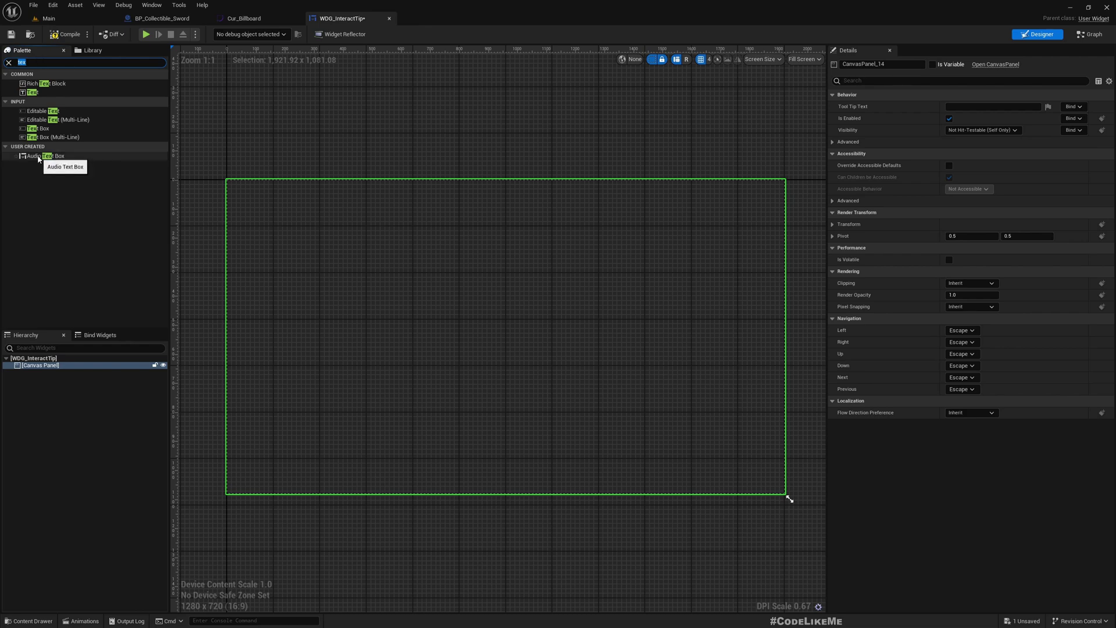
drag(32, 92, 335, 259)
click(971, 106)
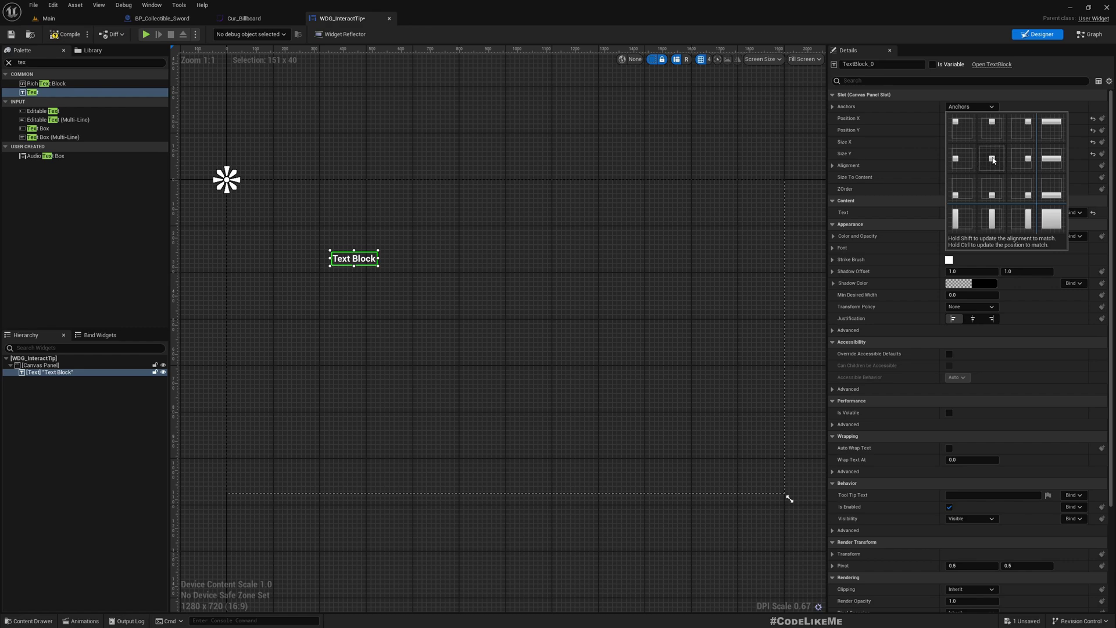
key(ctrl+z)
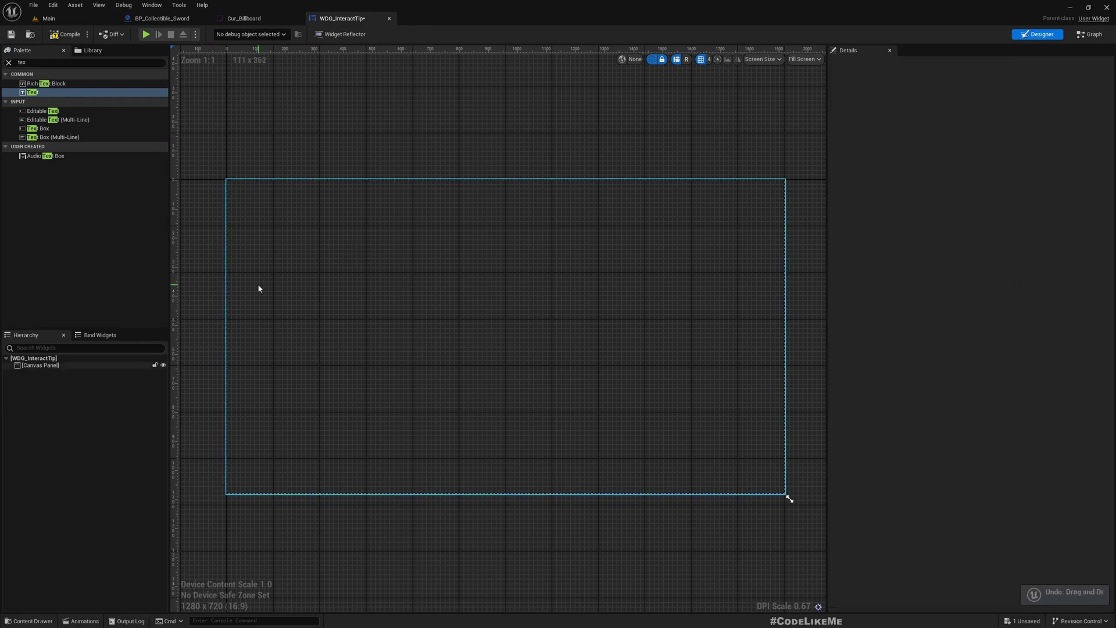
double_click(64, 62)
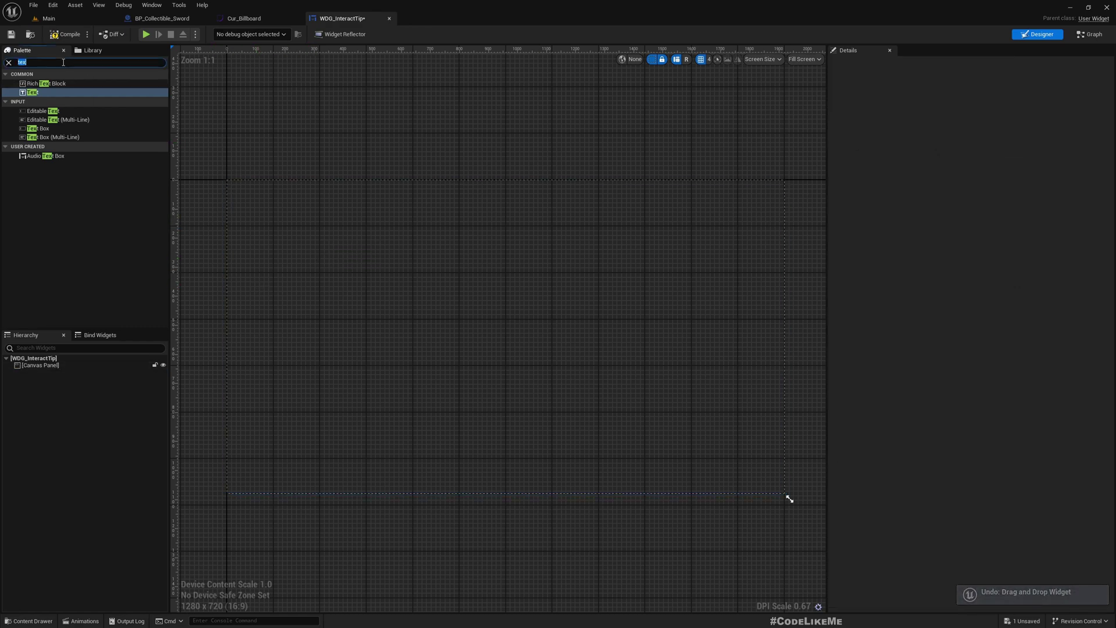
Step: Add a Border to the Canvas Panel anchored to the centre
text(bord)
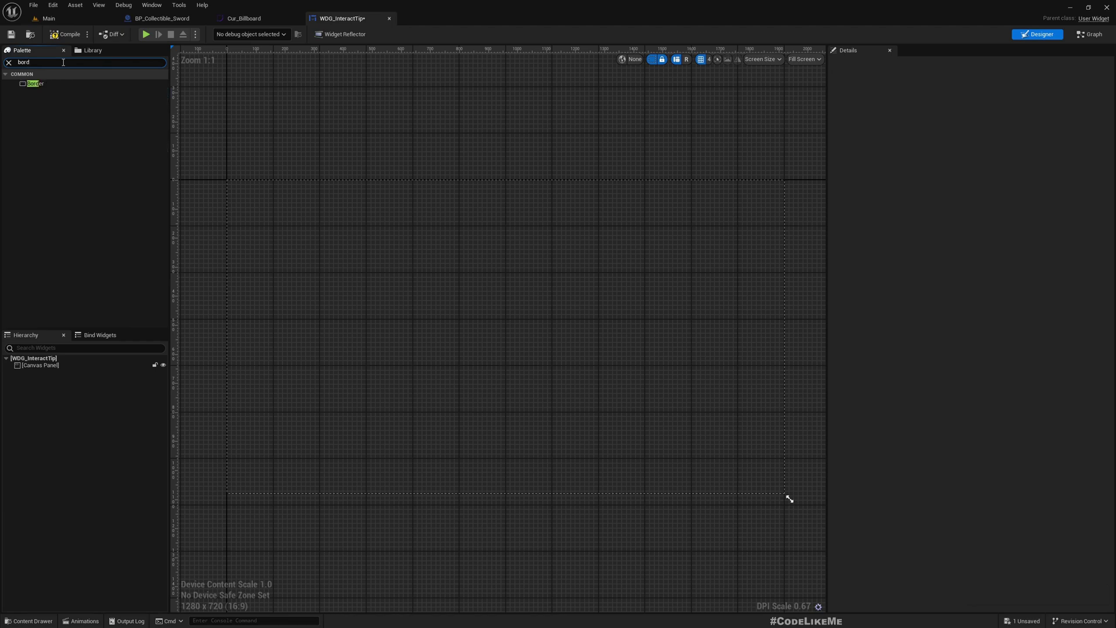
drag(35, 84, 47, 367)
click(251, 186)
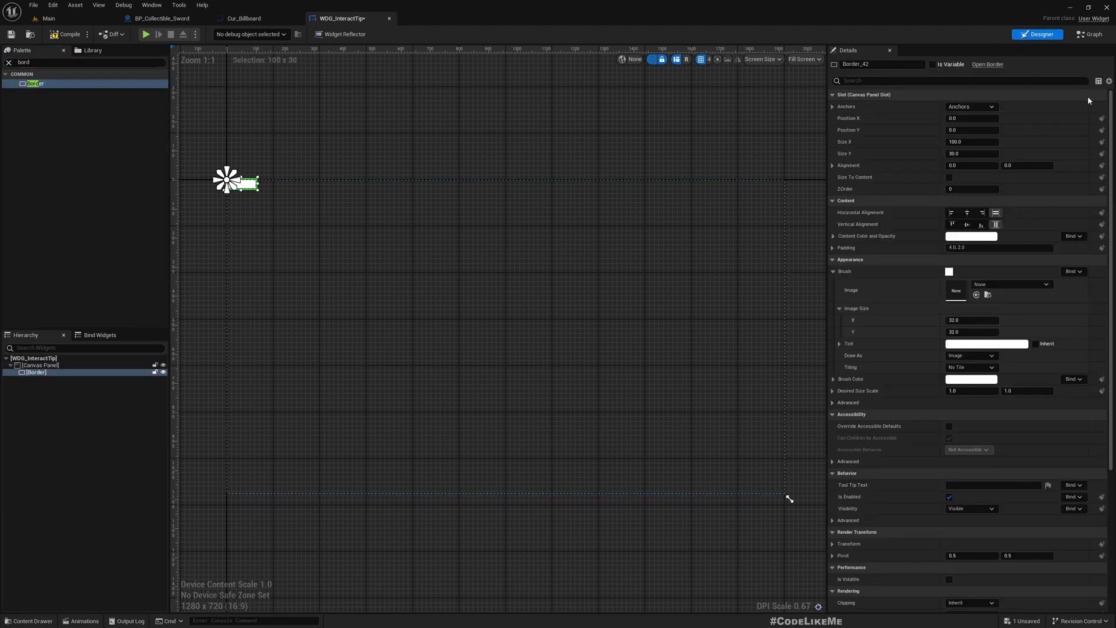
click(970, 106)
click(994, 162)
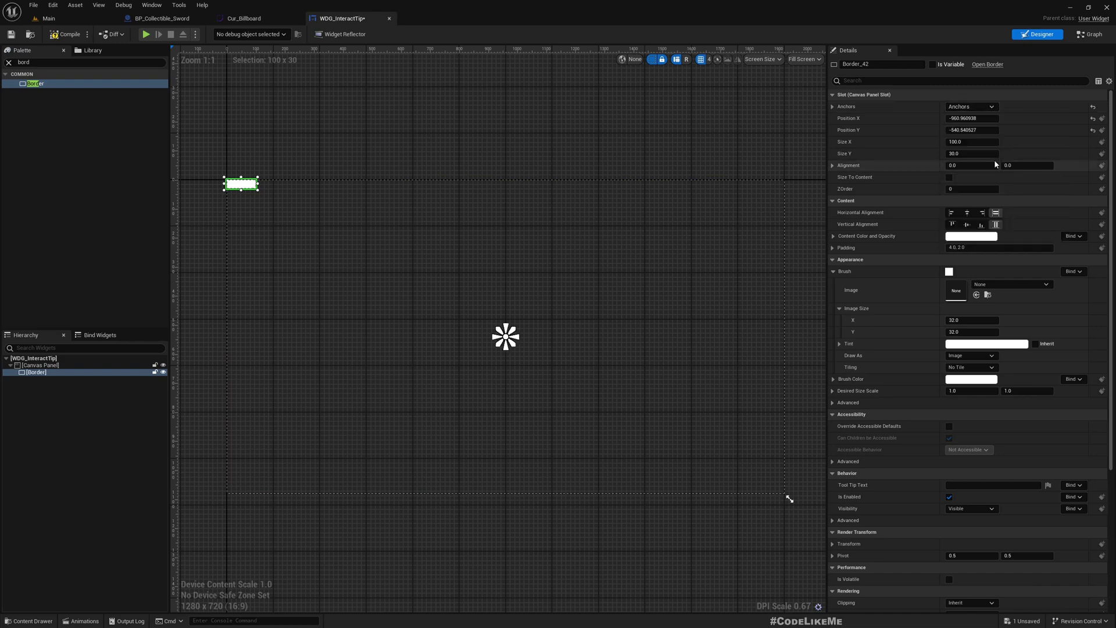
Step: Set the Border's Position to 0,0 and Alignment to 0.5,0.5
click(988, 119)
text(0)
key(Tab)
text(0)
key(Return)
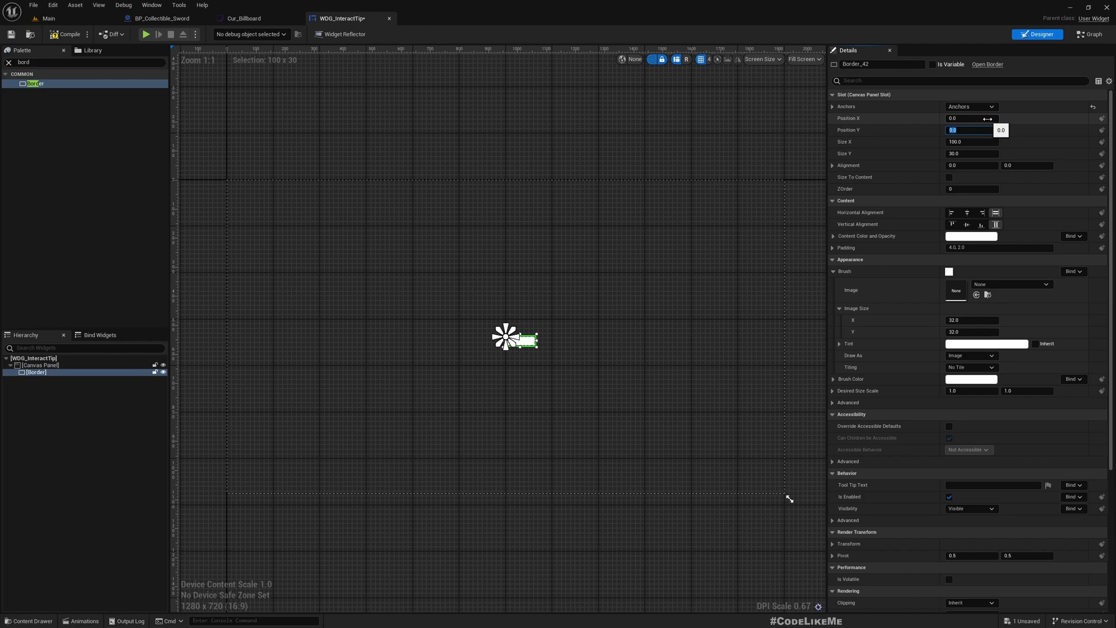
click(962, 165)
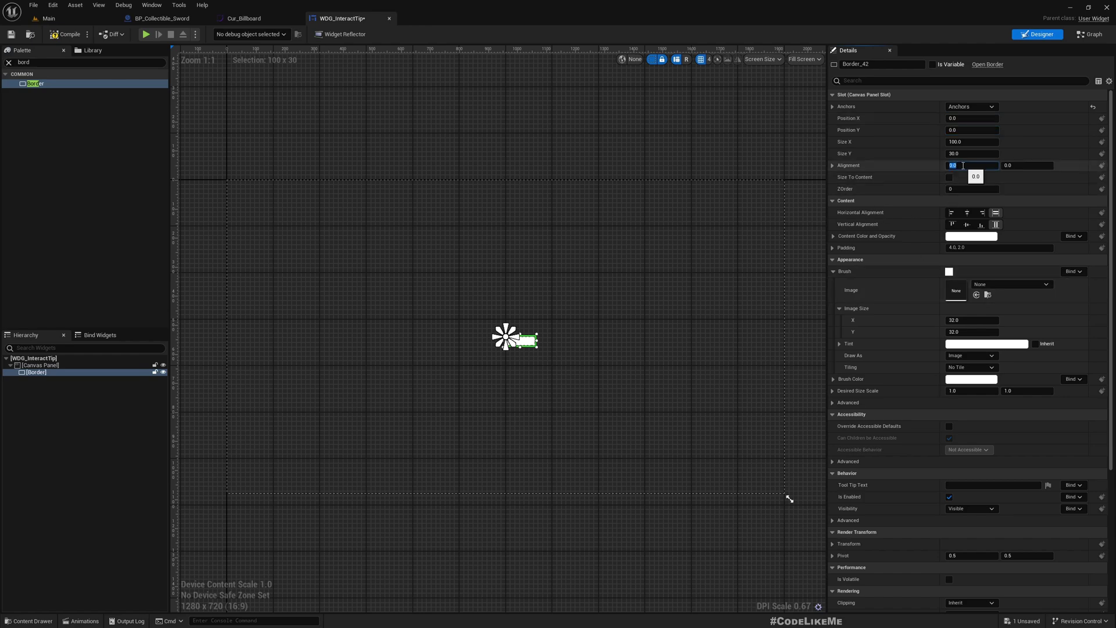
text(.5)
key(Tab)
text(.5)
key(Return)
click(965, 142)
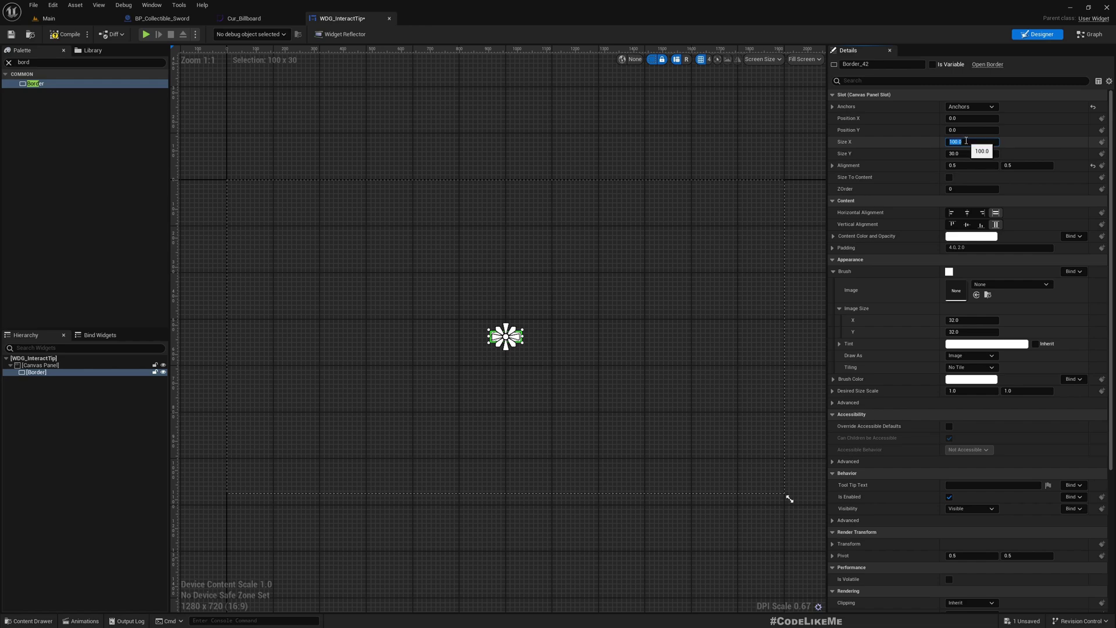
scroll(523, 365, up, 10)
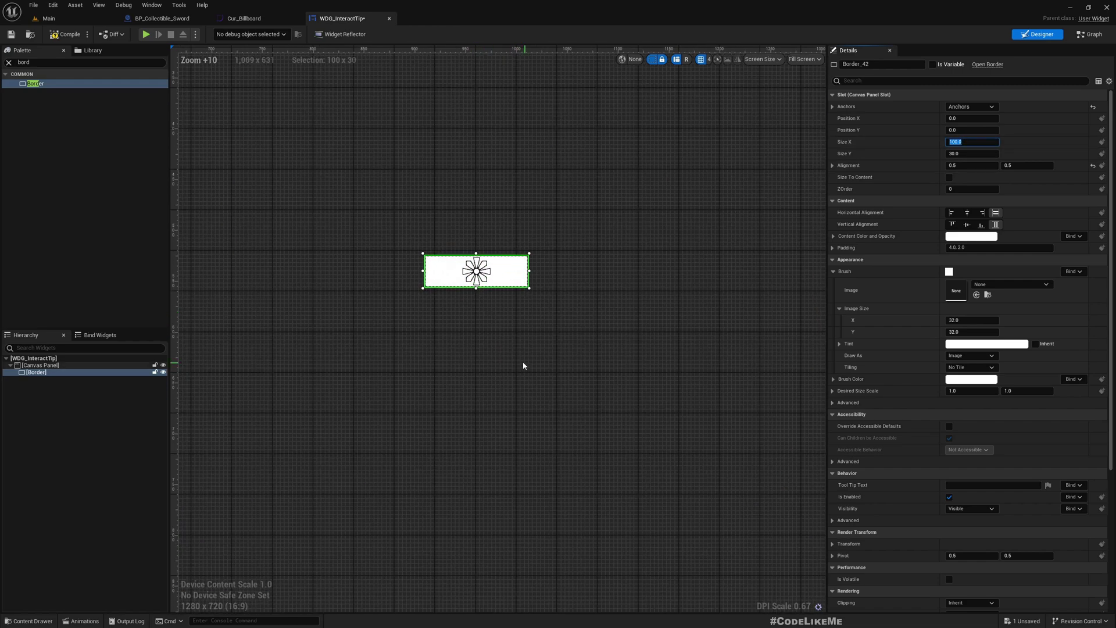
Step: Set the Border's Brush Color to black with alpha 0.5
click(970, 236)
click(938, 247)
click(961, 381)
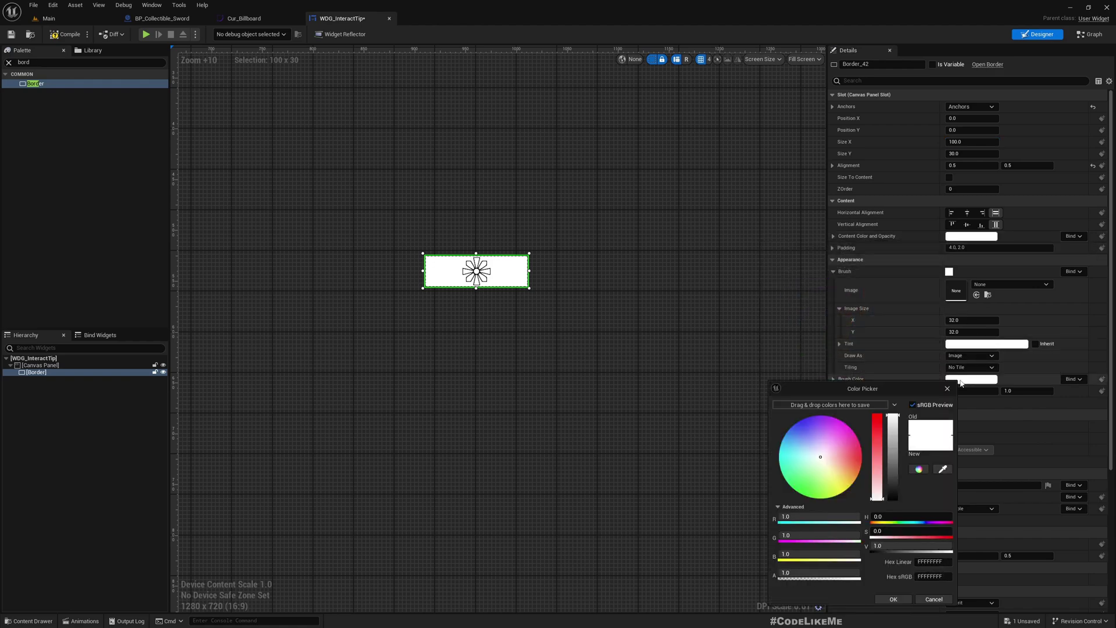
drag(893, 464, 892, 561)
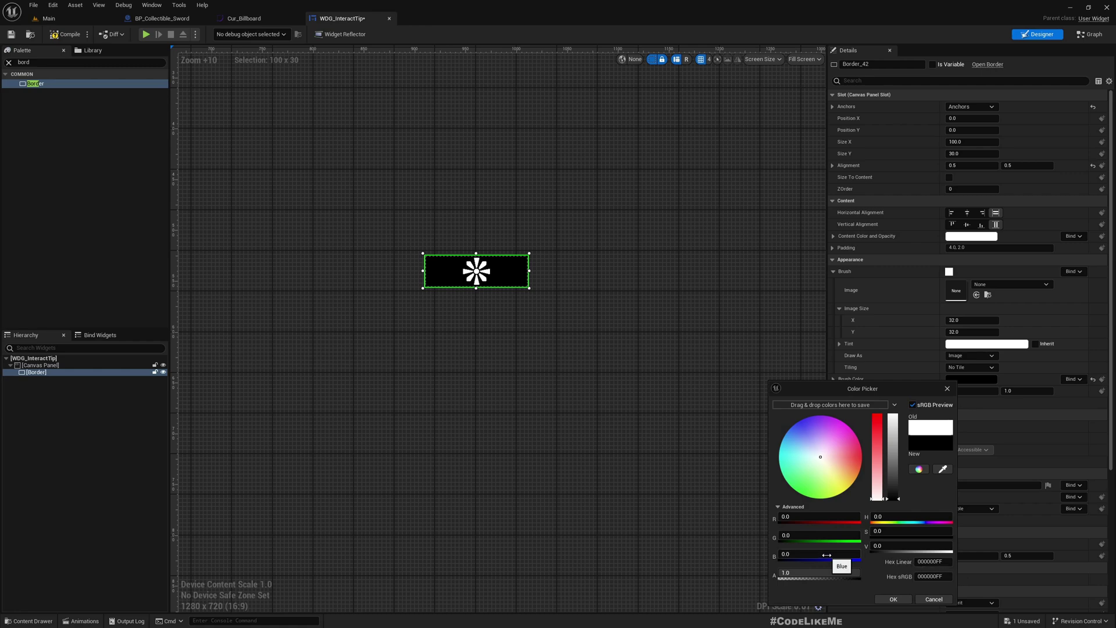
text(0.5)
key(Return)
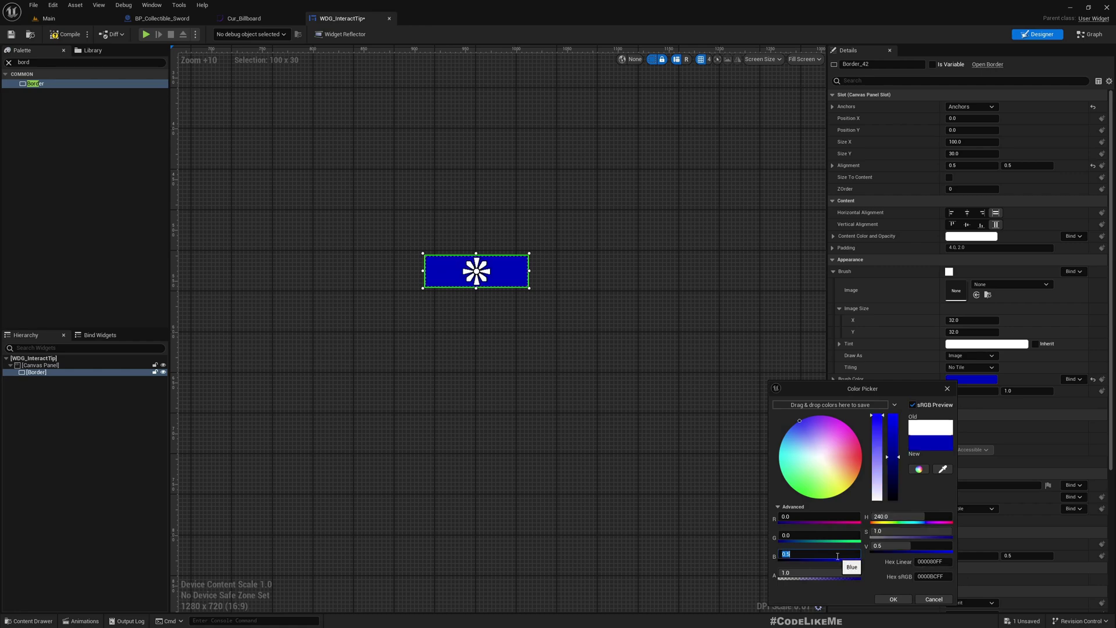
text(0)
key(Tab)
text(0.5)
key(Return)
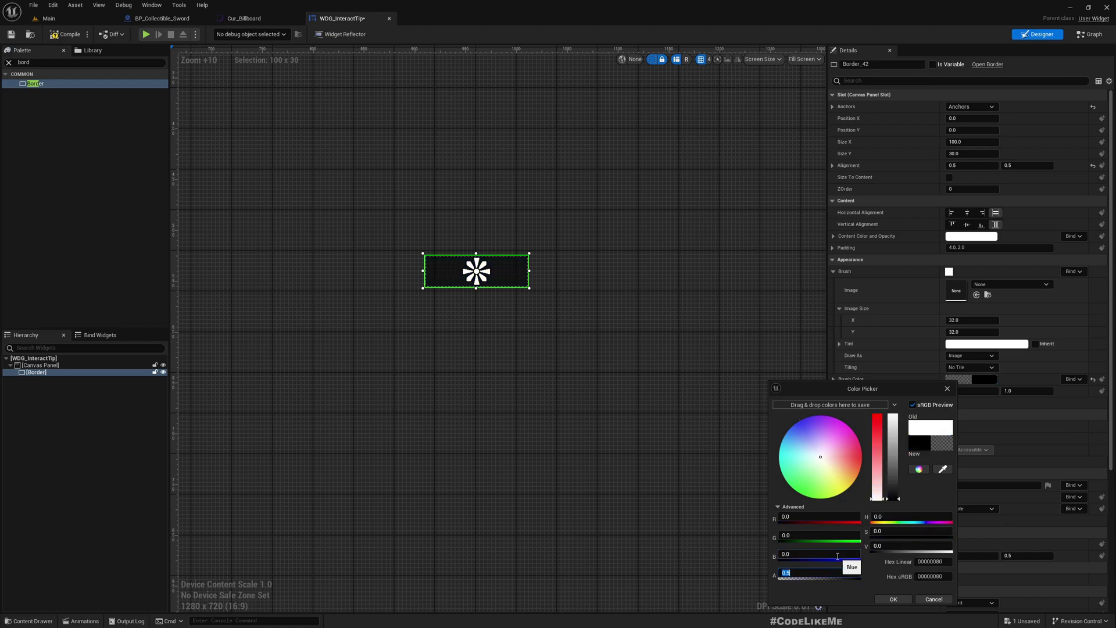
Step: Put a Text block inside the Border and enable Size To Content on the Border
click(893, 599)
click(366, 349)
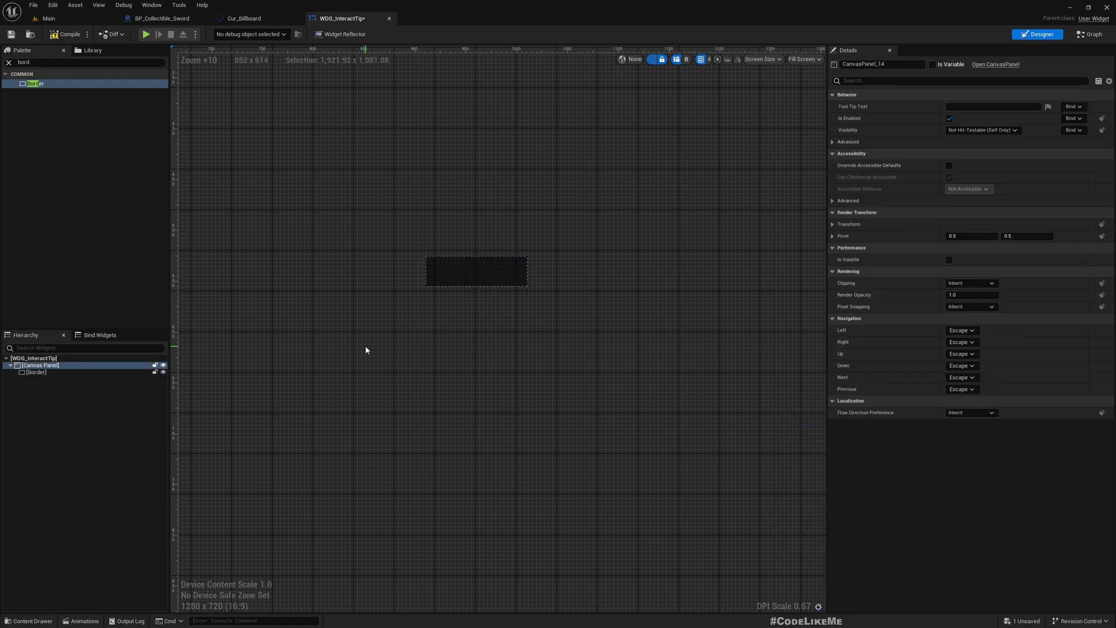
right_click(38, 373)
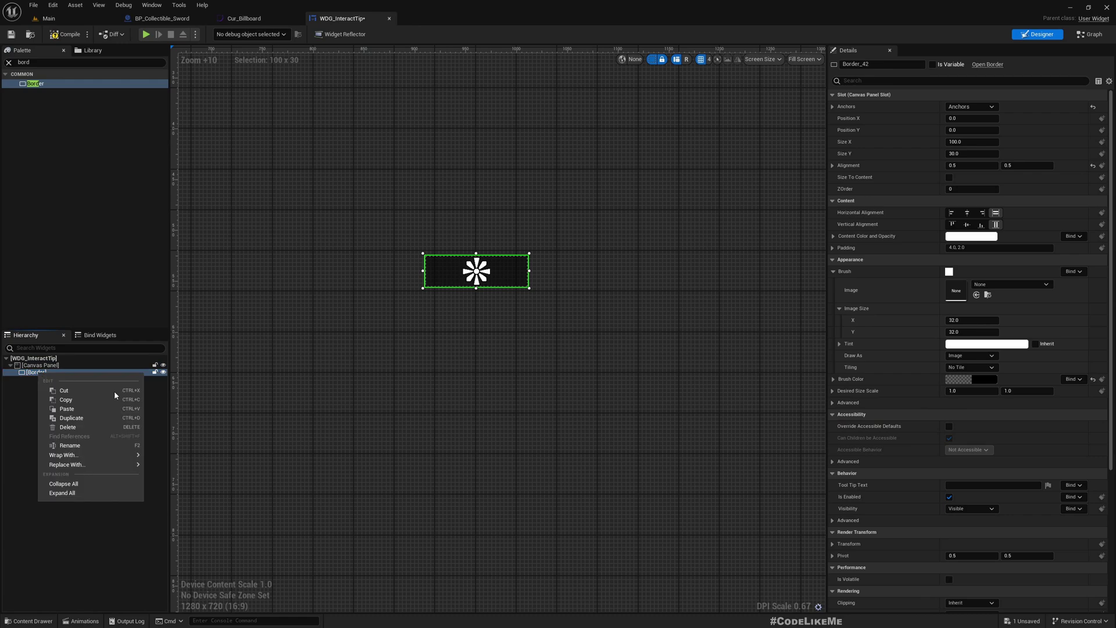
click(40, 63)
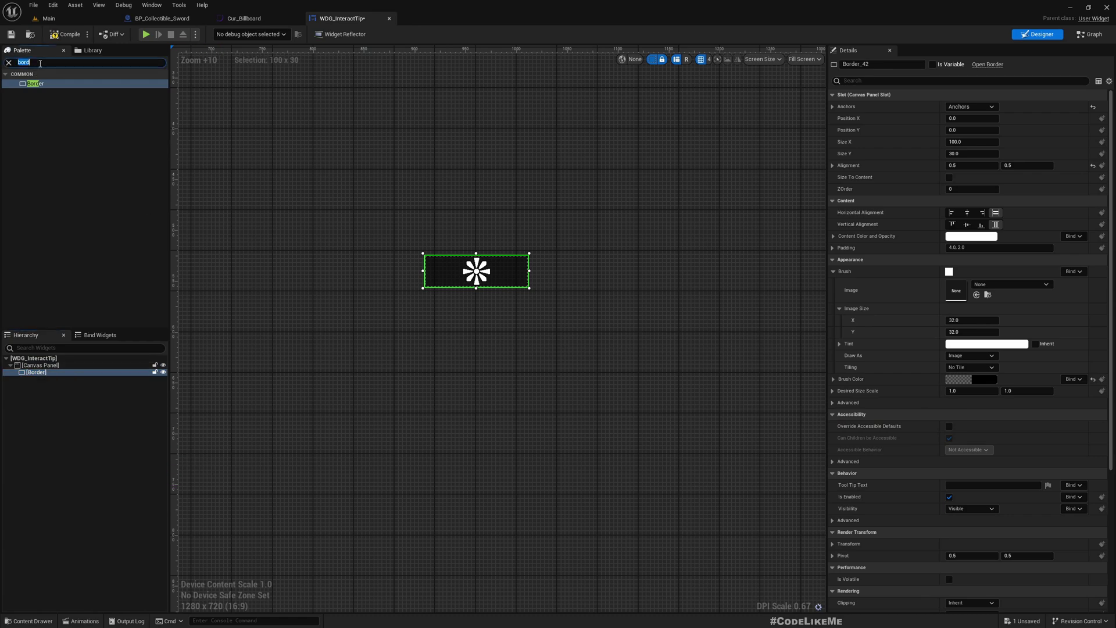
text(tex)
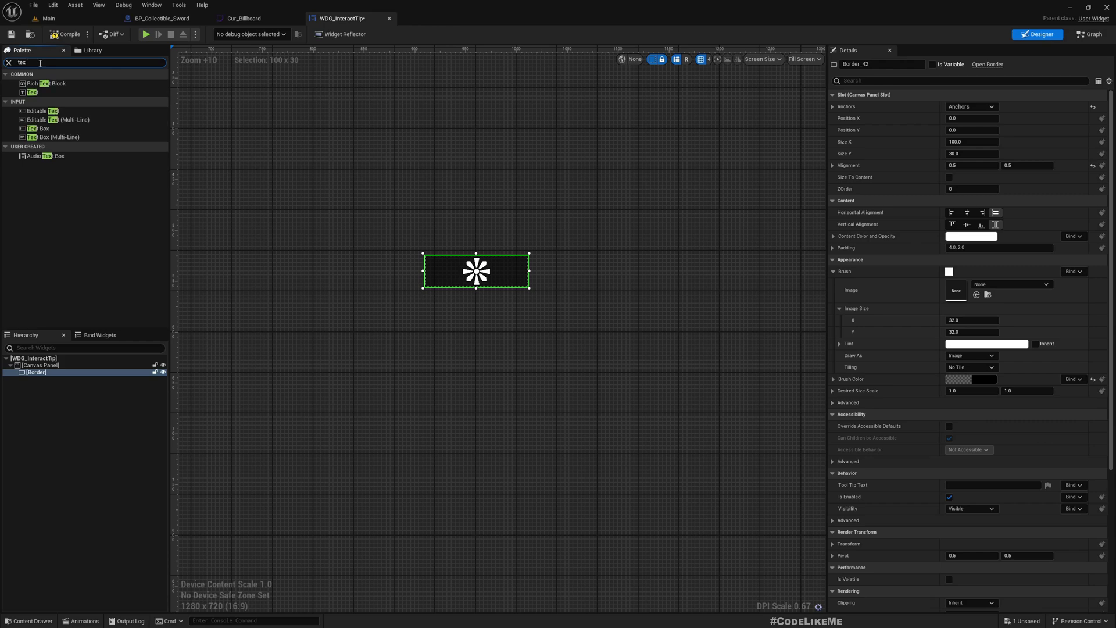
click(42, 92)
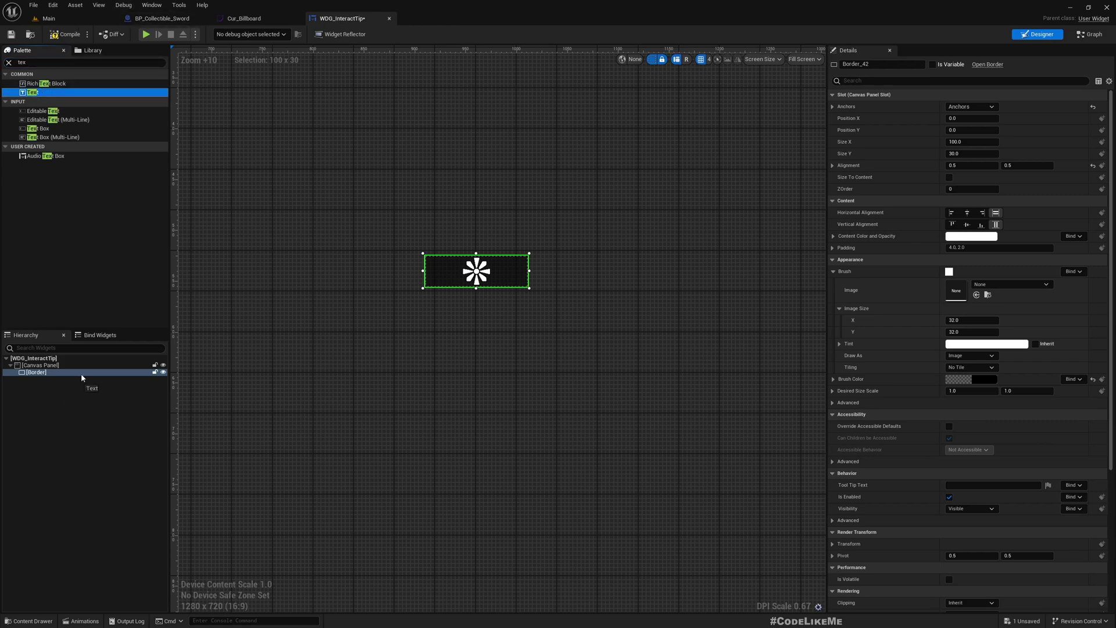
drag(85, 367, 57, 373)
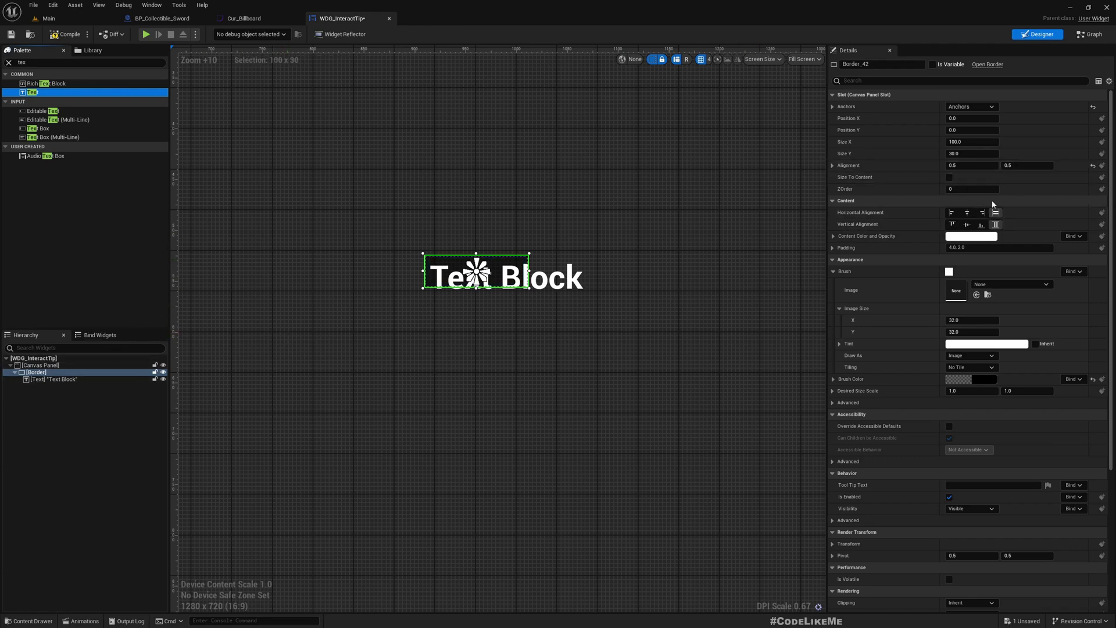
click(948, 177)
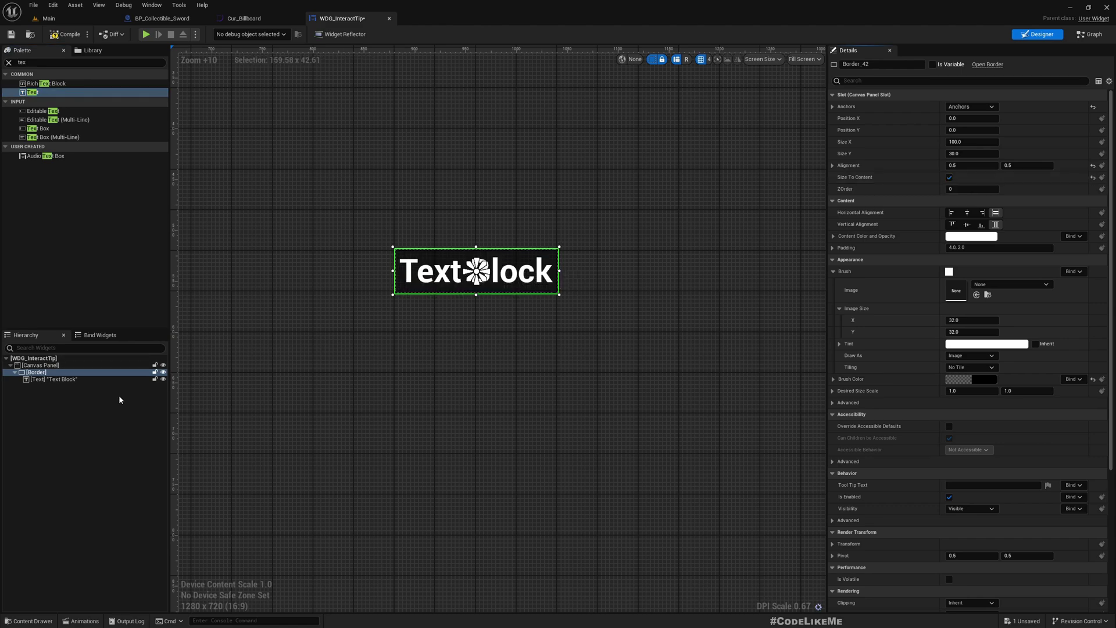
click(76, 379)
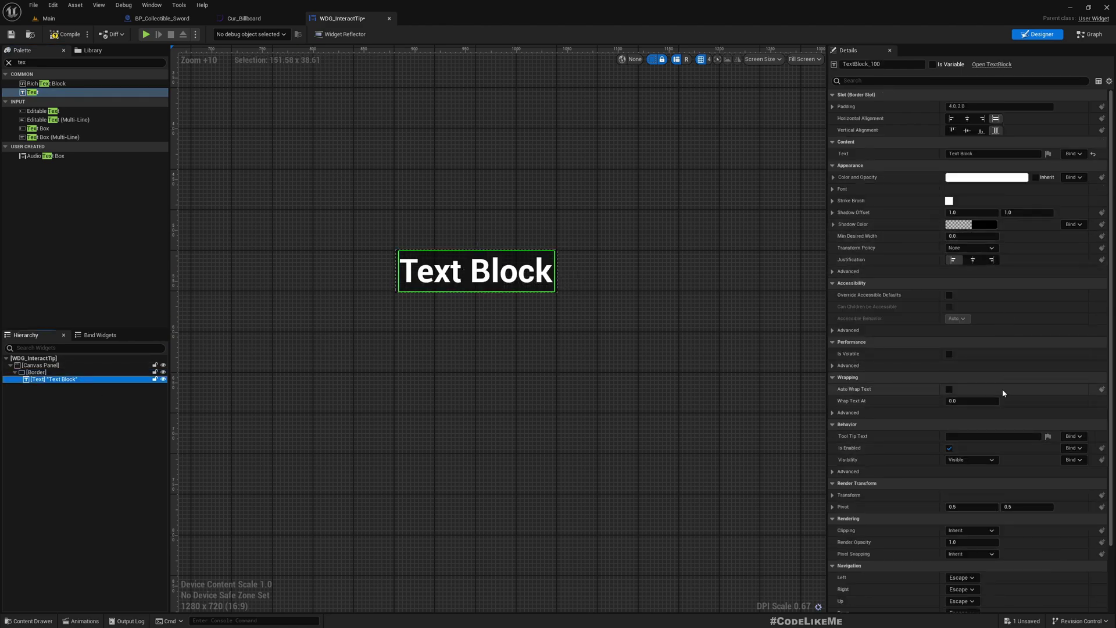
Step: Give the tip text a Light typeface at size 11 and make it read 'Open'
click(842, 189)
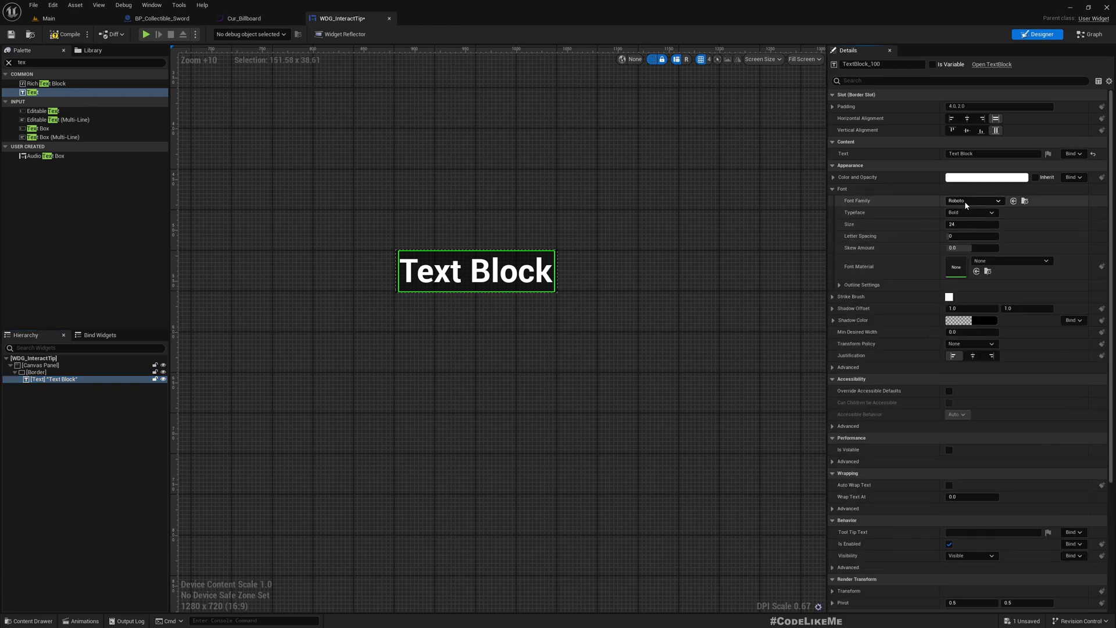
click(965, 201)
click(964, 201)
click(964, 212)
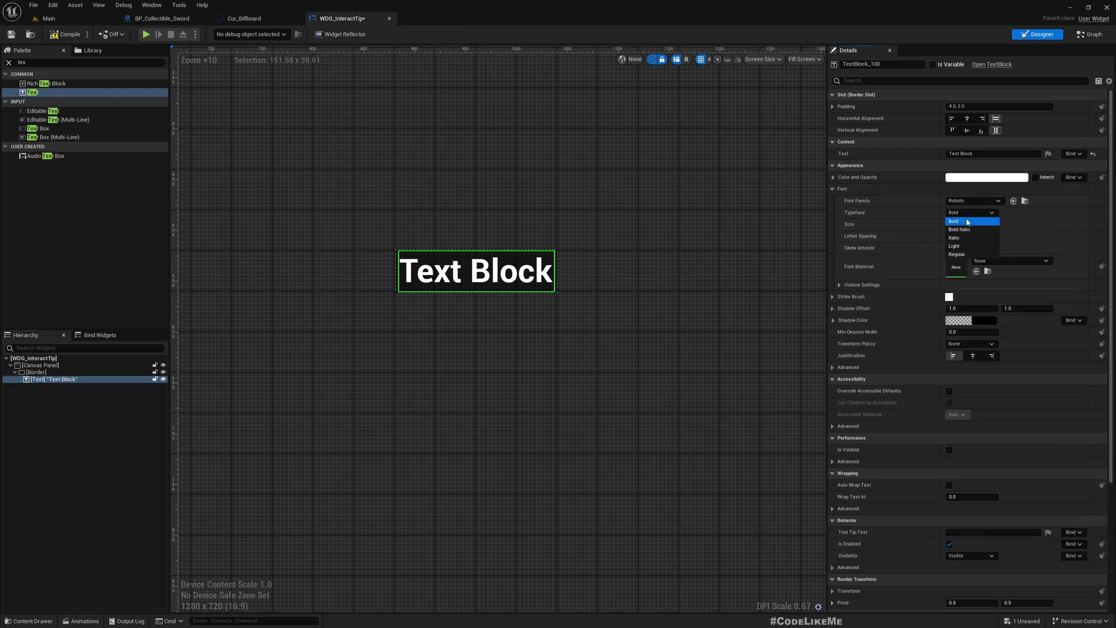
click(962, 249)
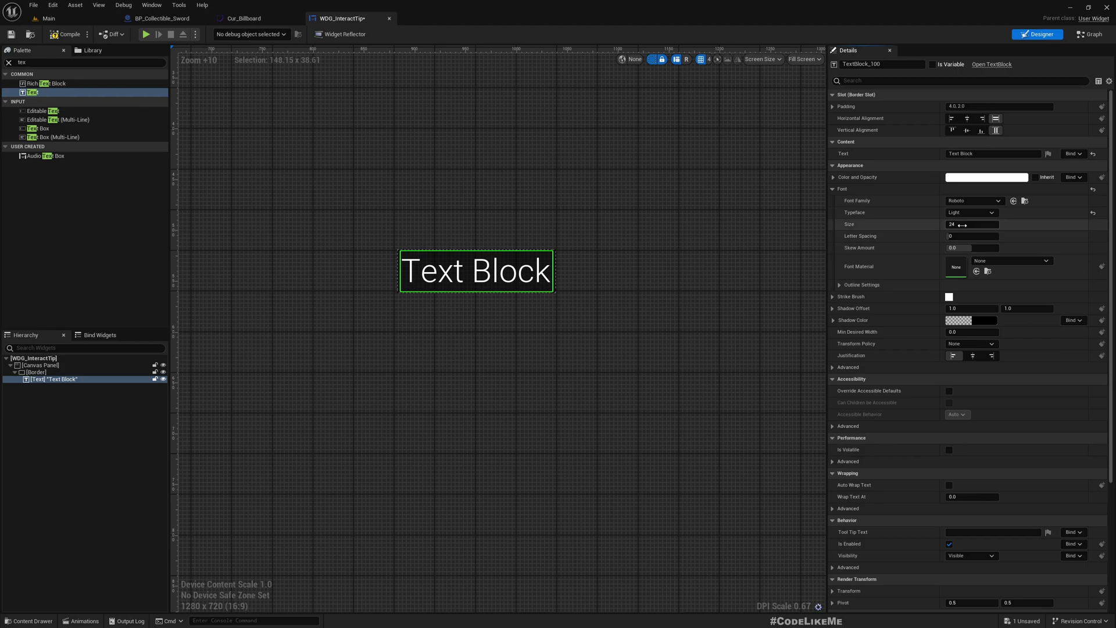
click(963, 225)
text(11)
key(Return)
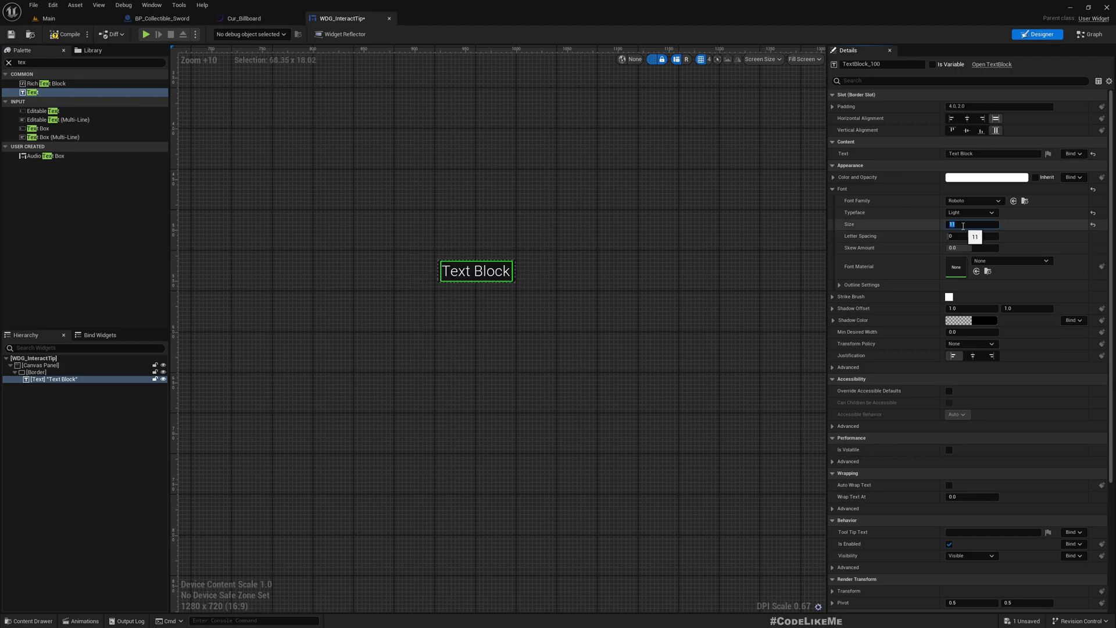
scroll(526, 263, up, 6)
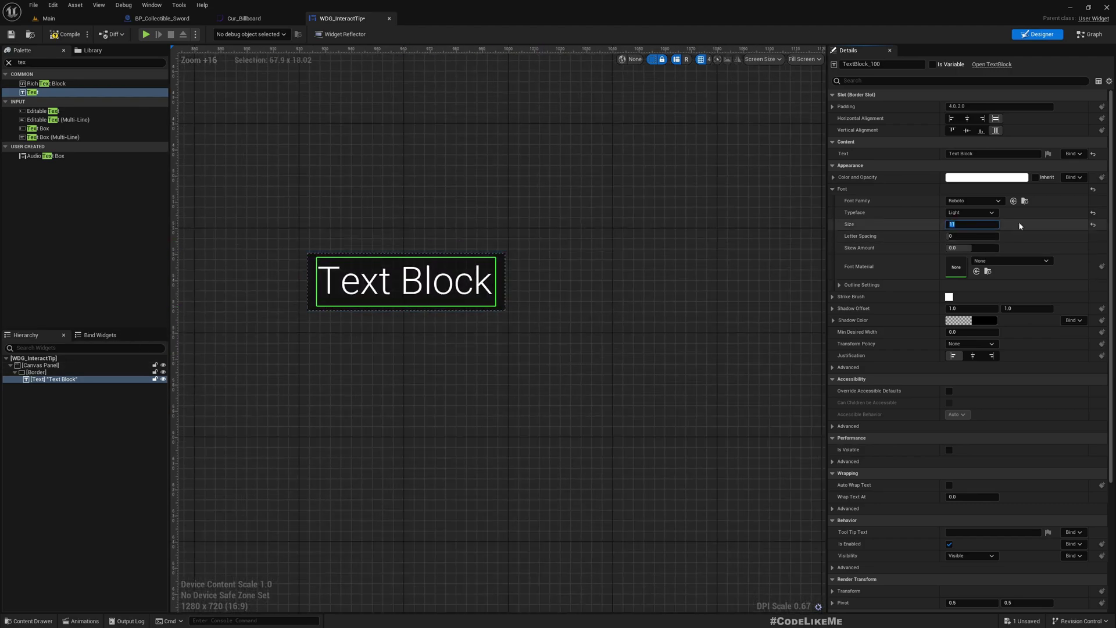
click(988, 153)
text(Open)
key(Return)
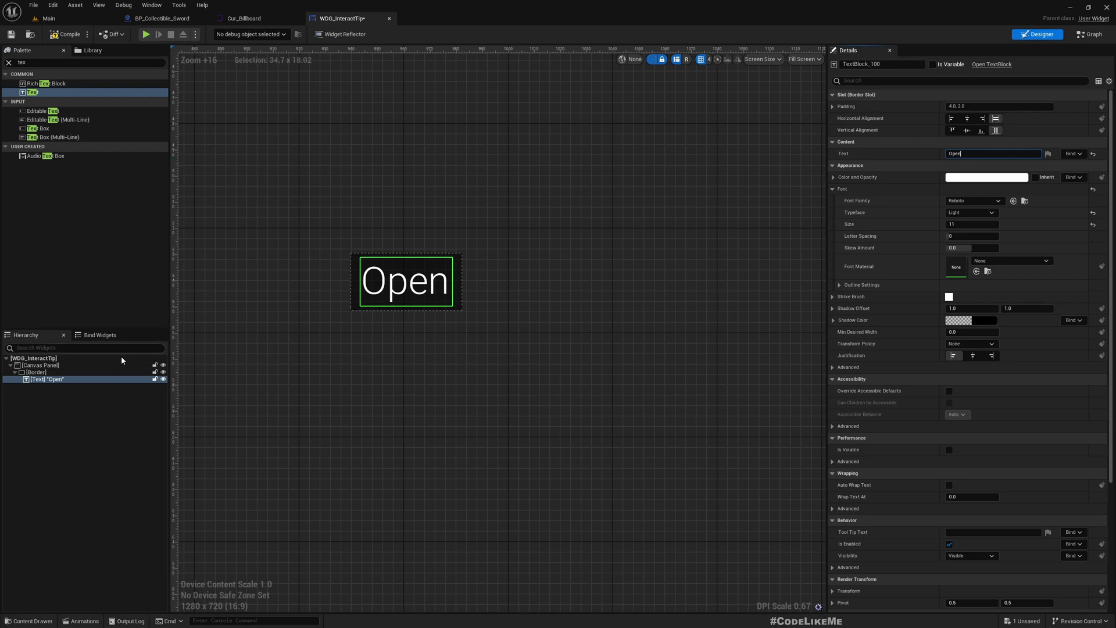
Step: Wrap the Open text in a Horizontal Box, duplicate it, and rename the first copy to 'E'
right_click(47, 381)
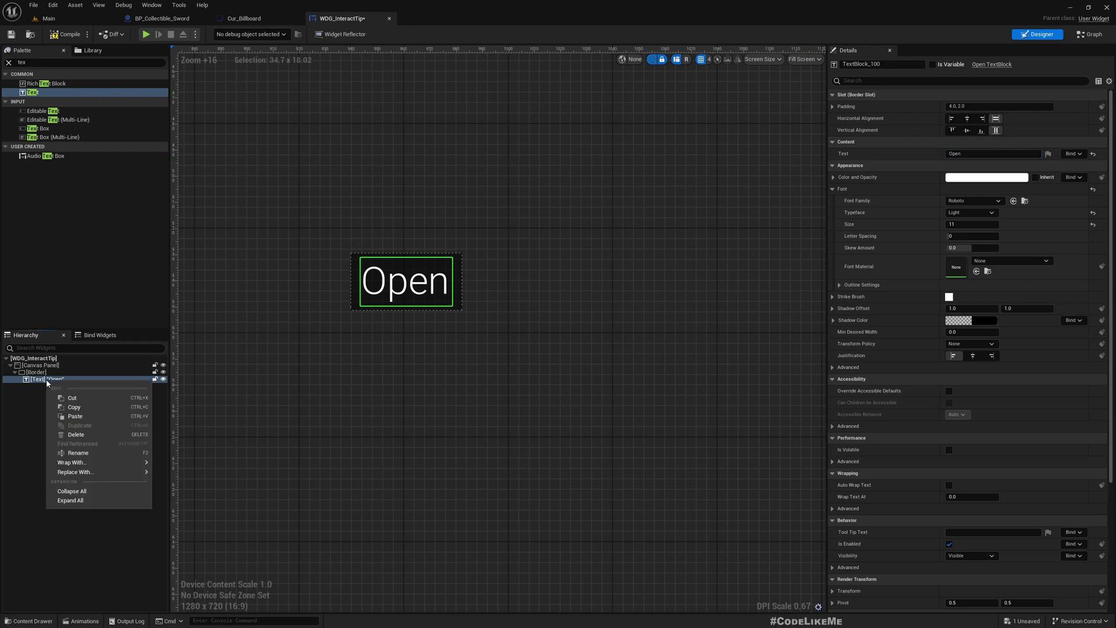
mouse_move(94, 462)
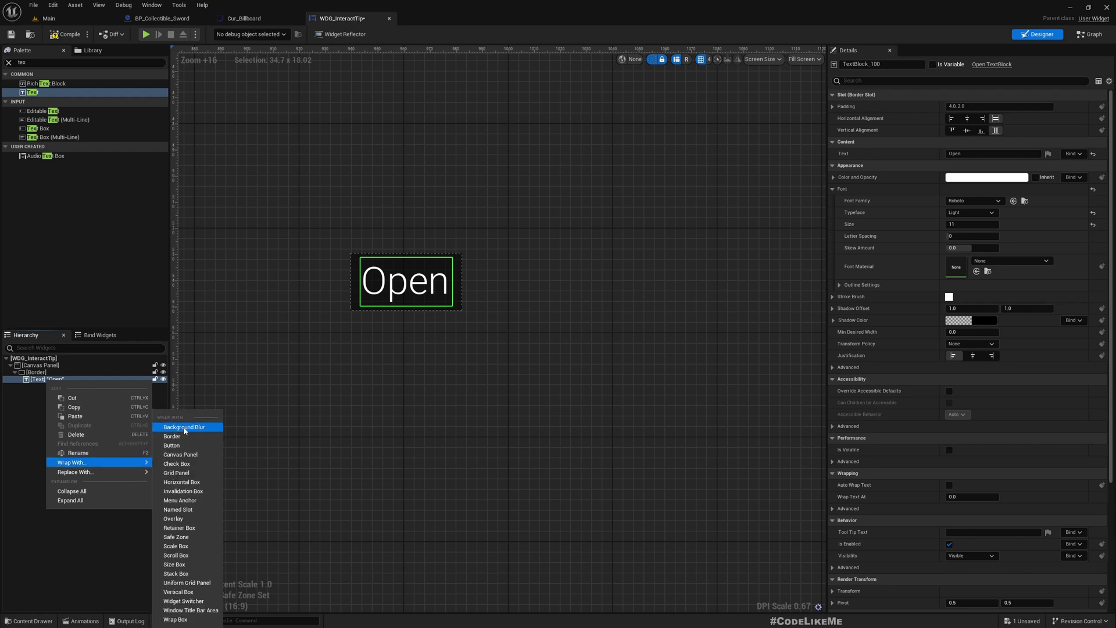
click(181, 482)
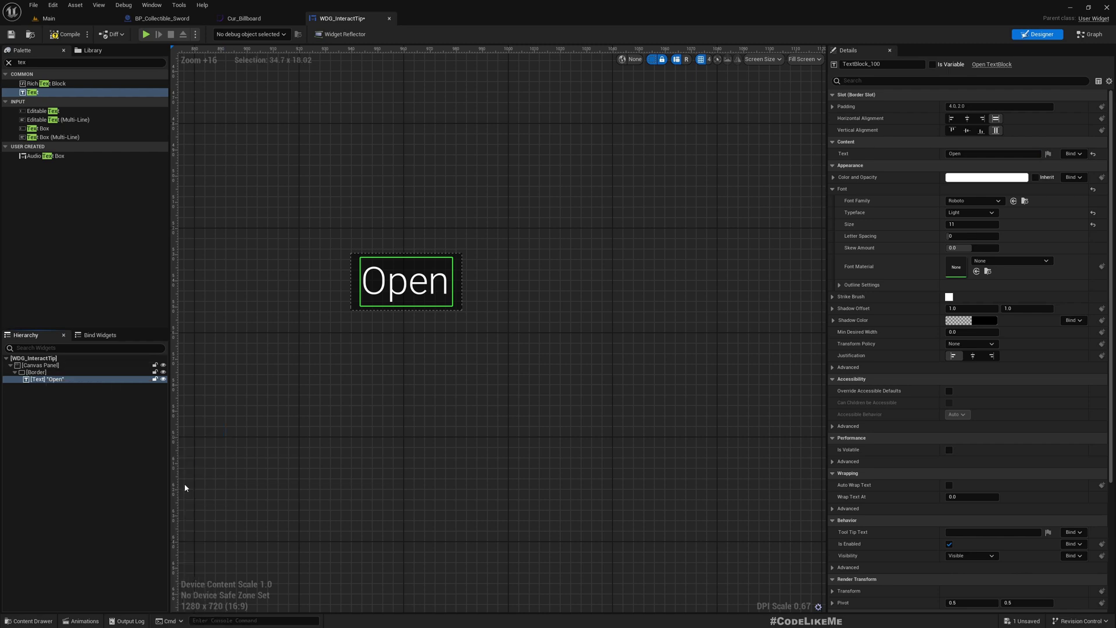
click(49, 380)
click(49, 385)
key(ctrl+d)
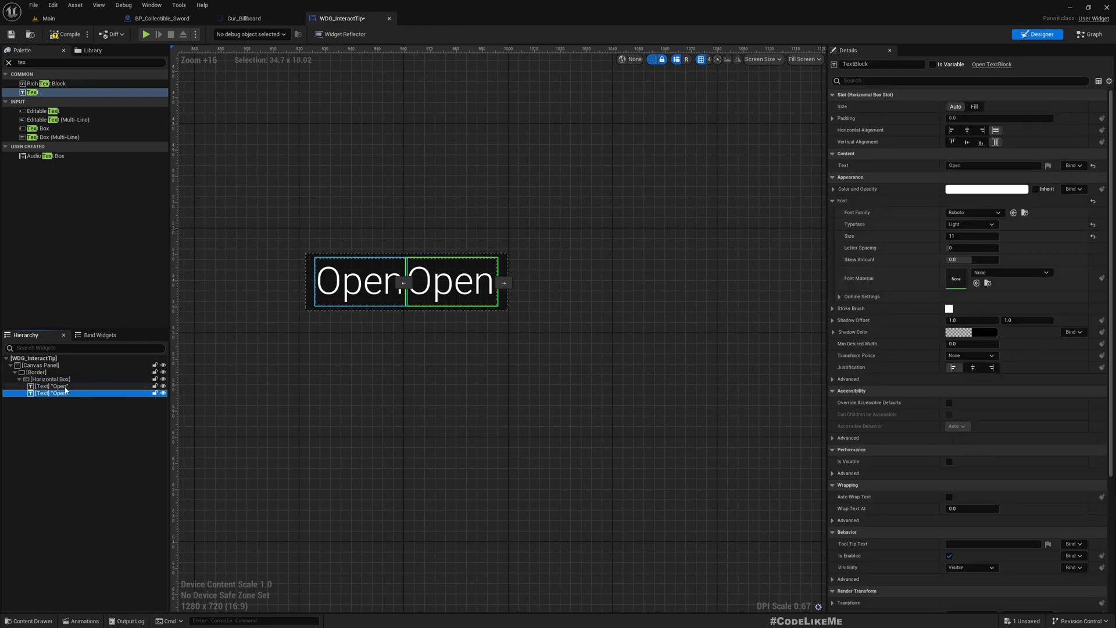
click(58, 386)
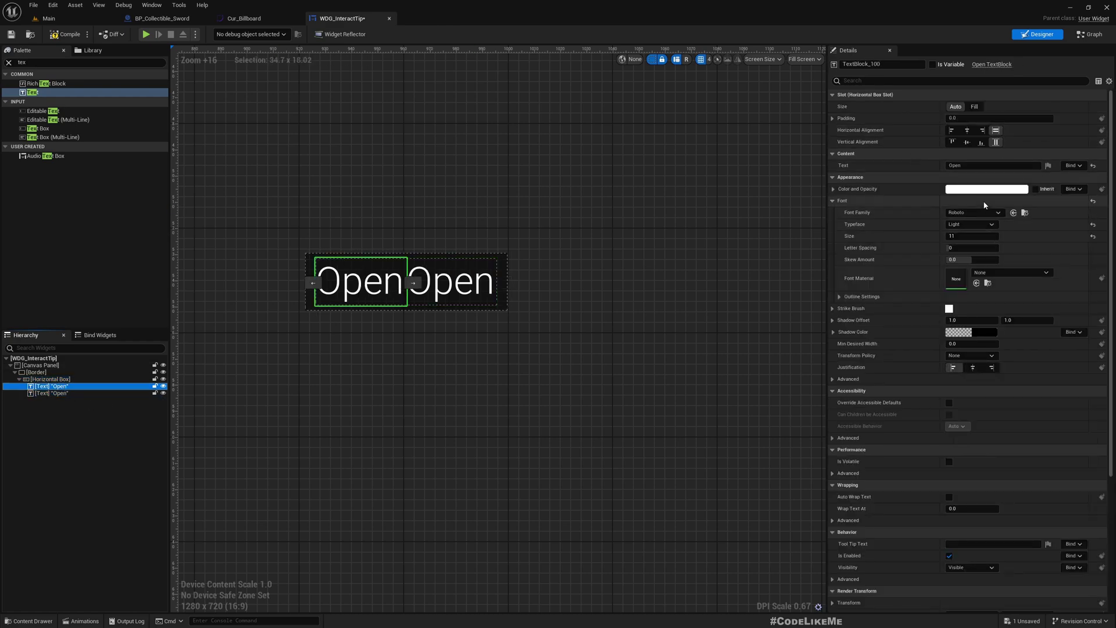
click(976, 165)
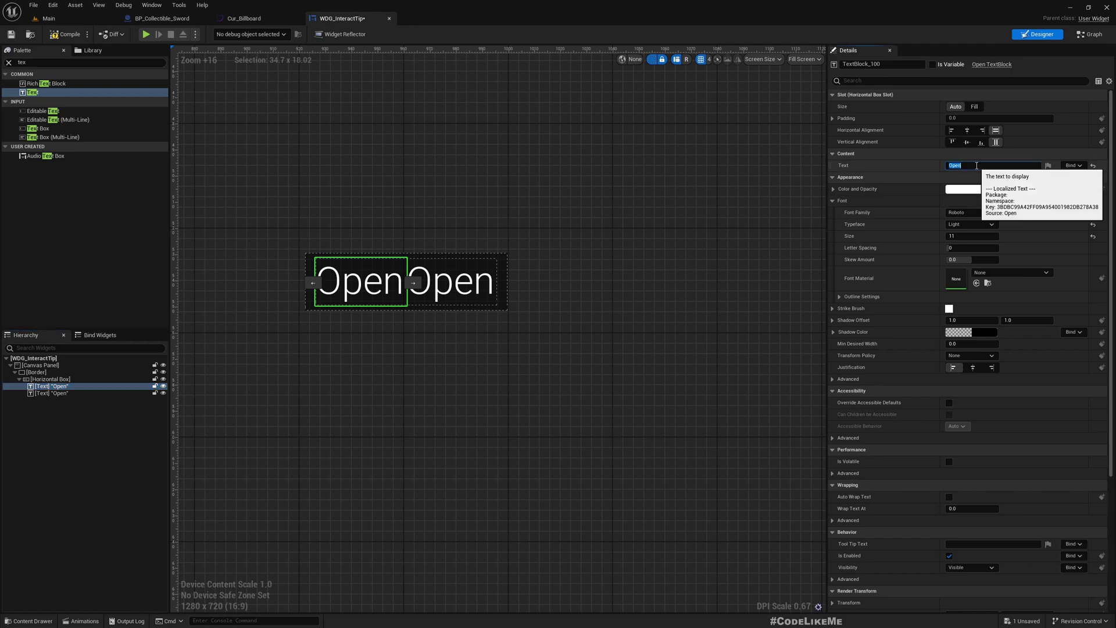
key(Return)
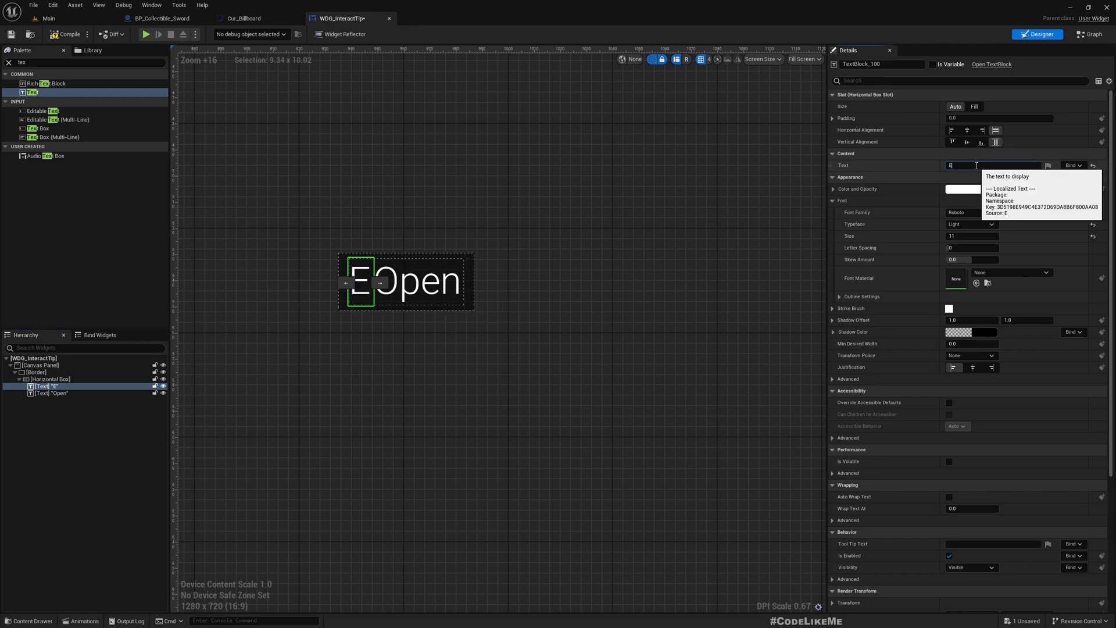
click(347, 385)
Step: Give the Open text a left padding of 10
scroll(354, 284, up, 4)
click(394, 277)
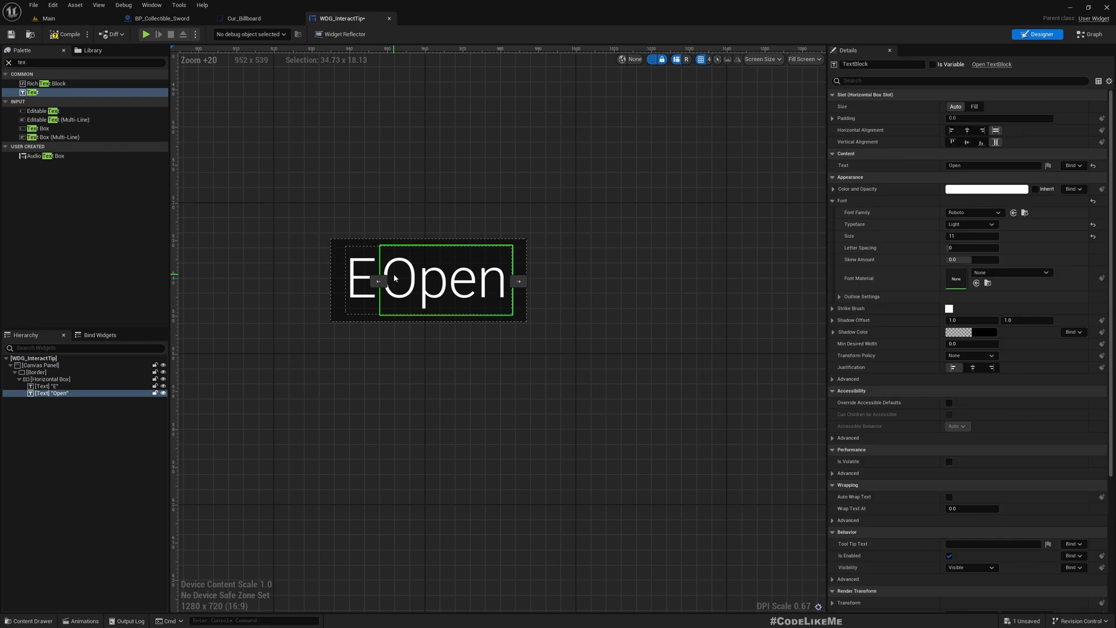
click(963, 119)
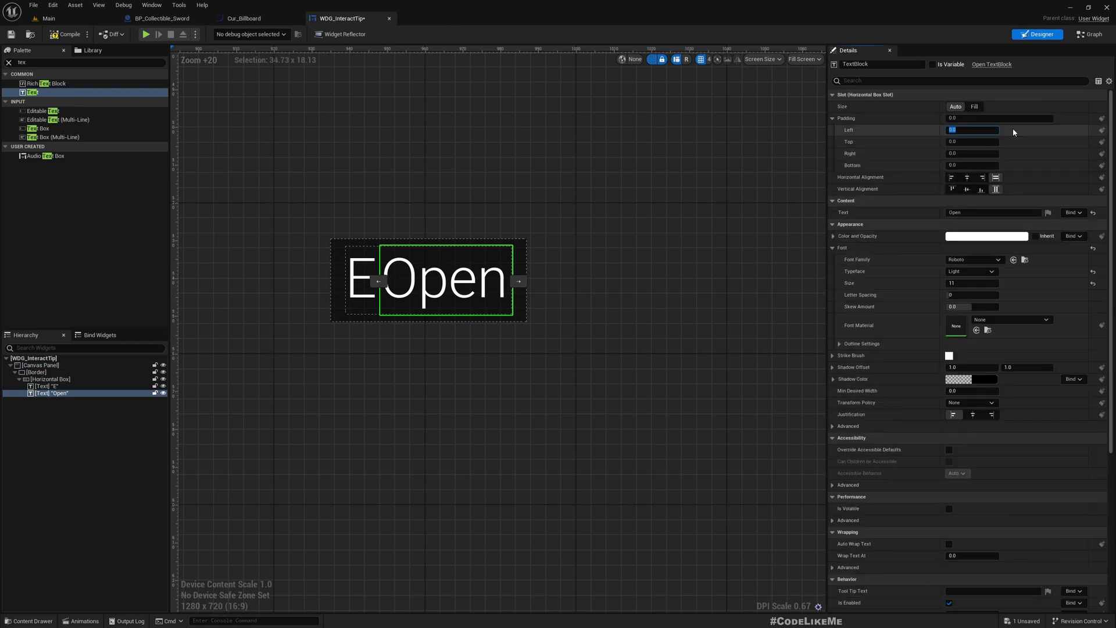
text(10)
key(Return)
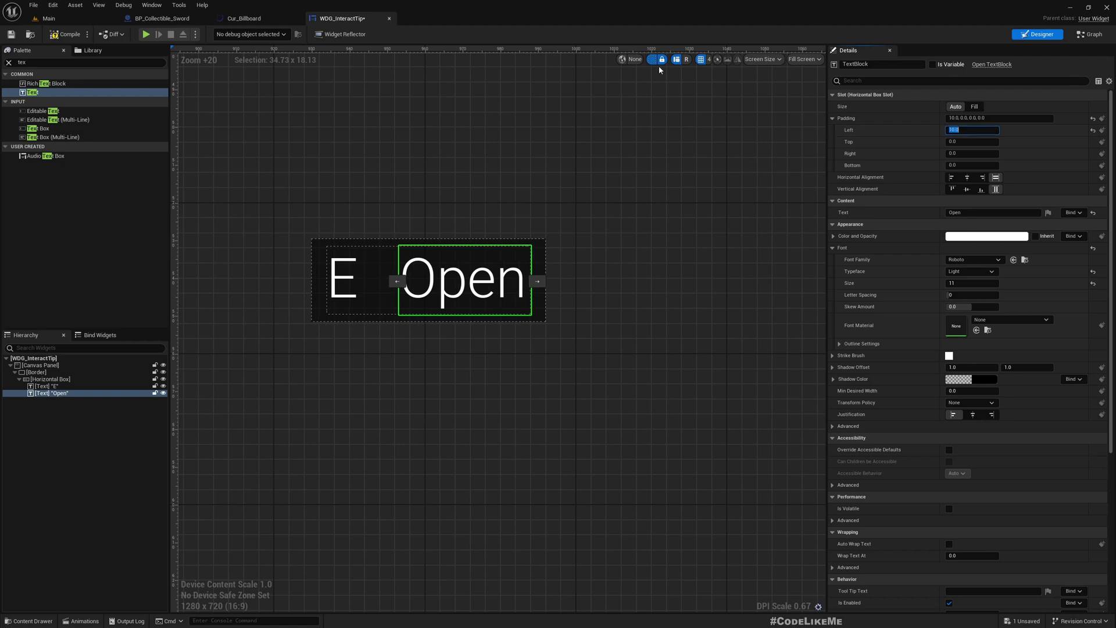
click(340, 292)
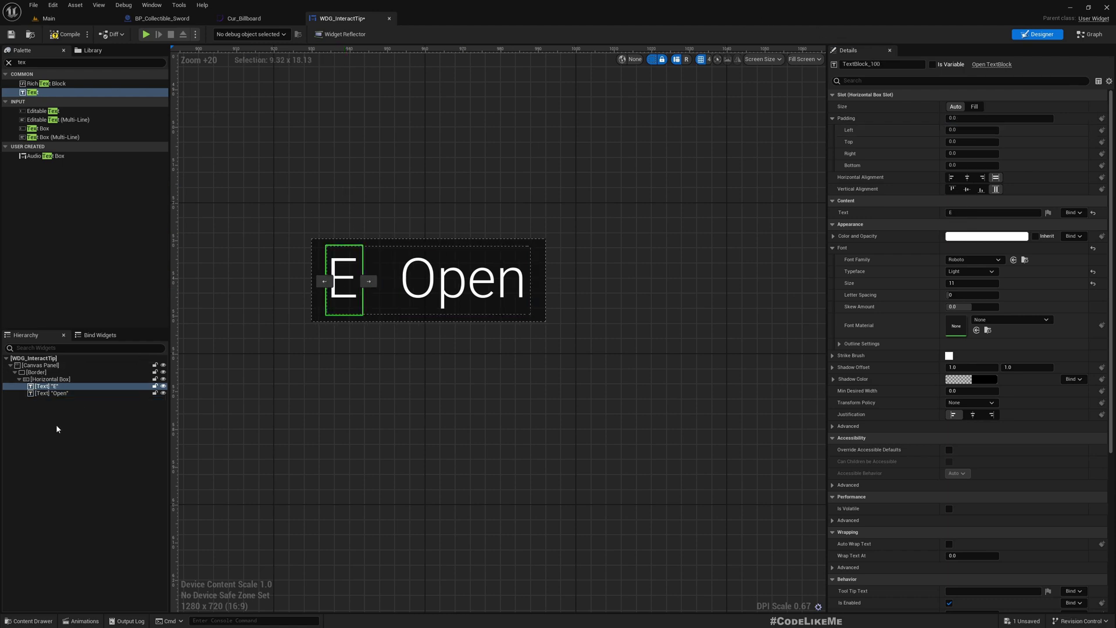
Step: Wrap the E text in a Border and colour the E black
right_click(49, 388)
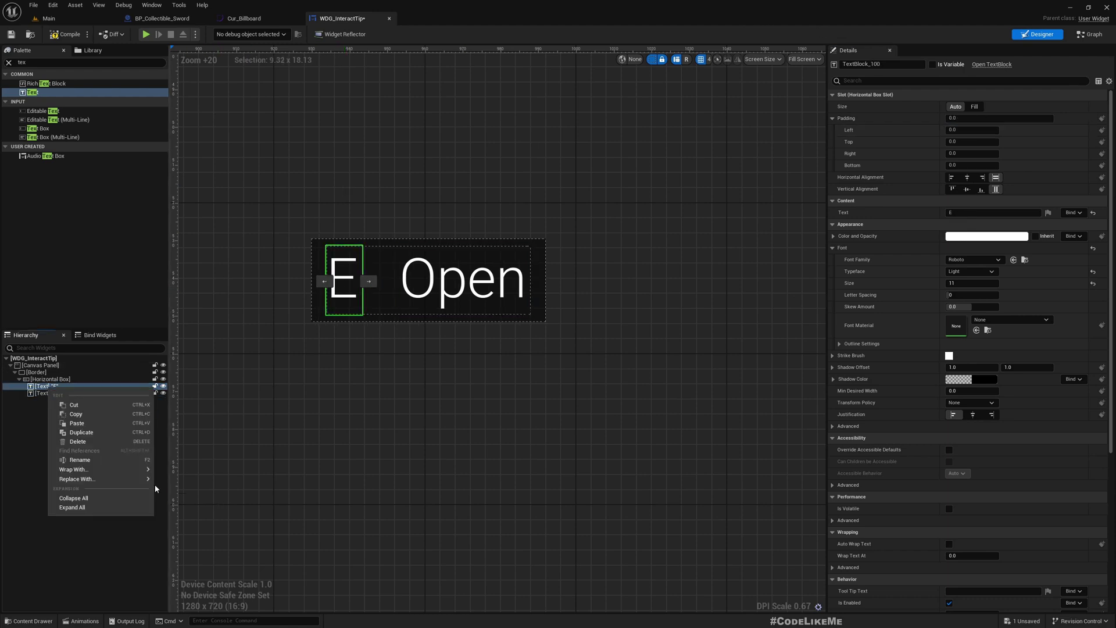
mouse_move(105, 469)
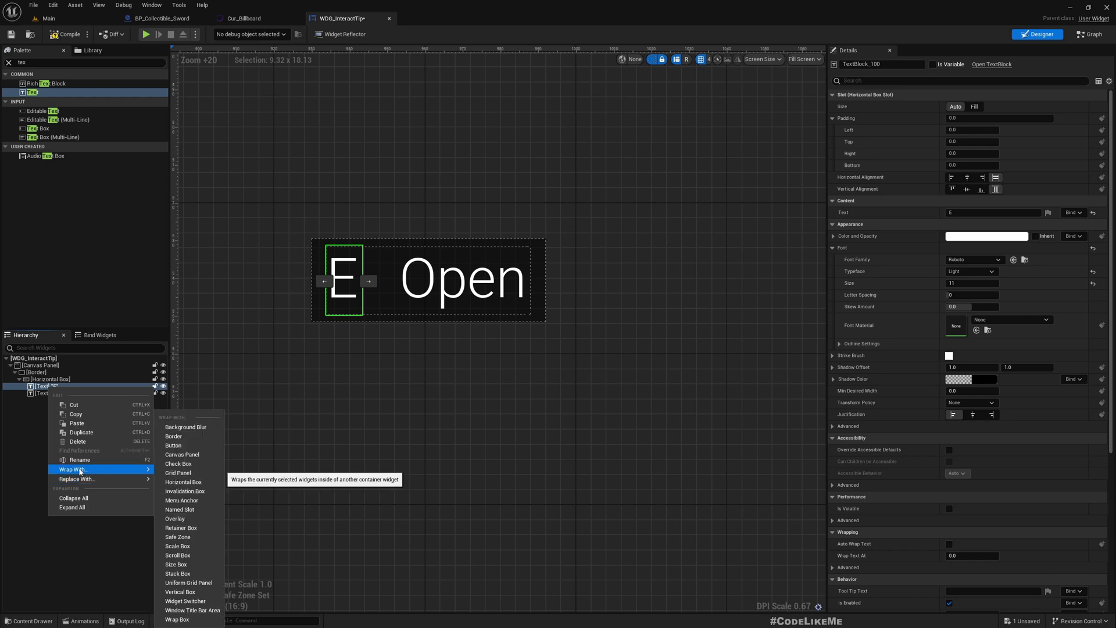
click(174, 437)
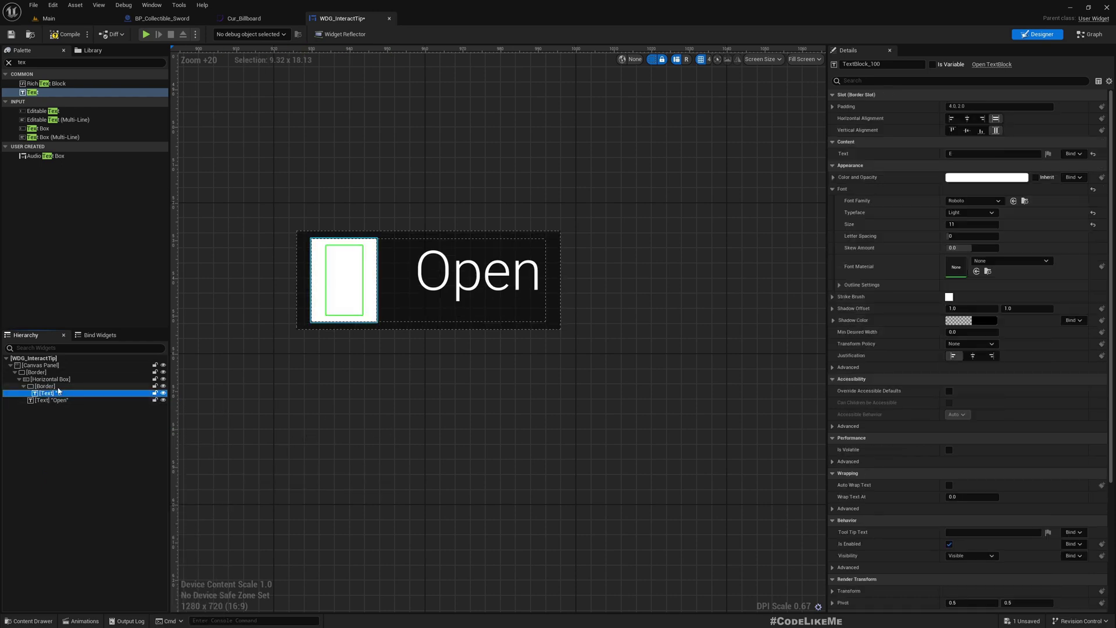
click(970, 179)
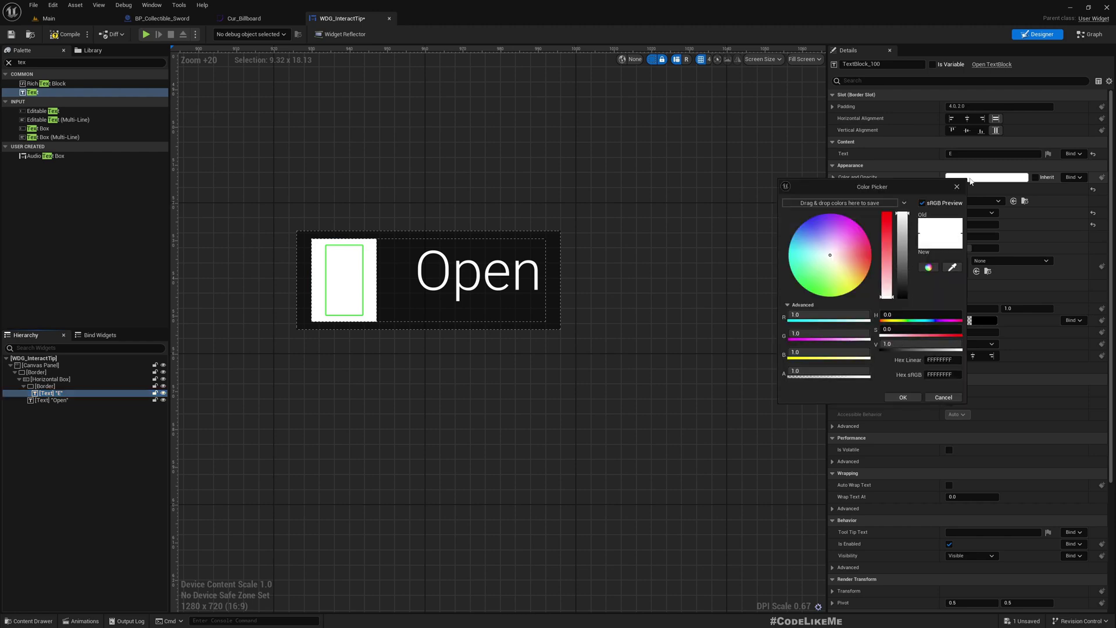
drag(908, 276, 904, 302)
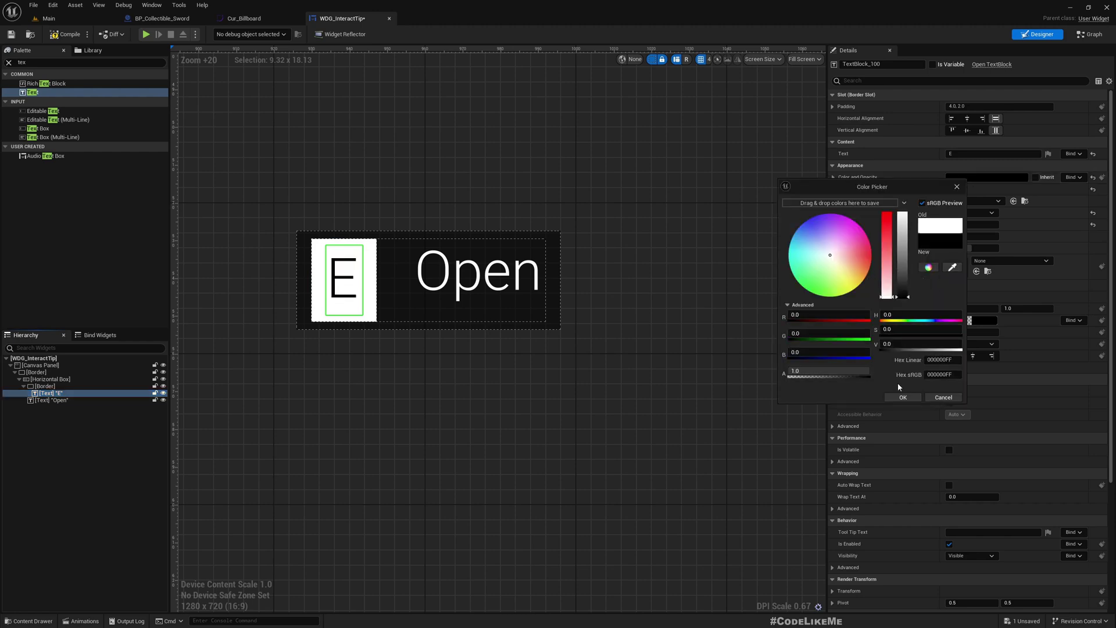
click(902, 396)
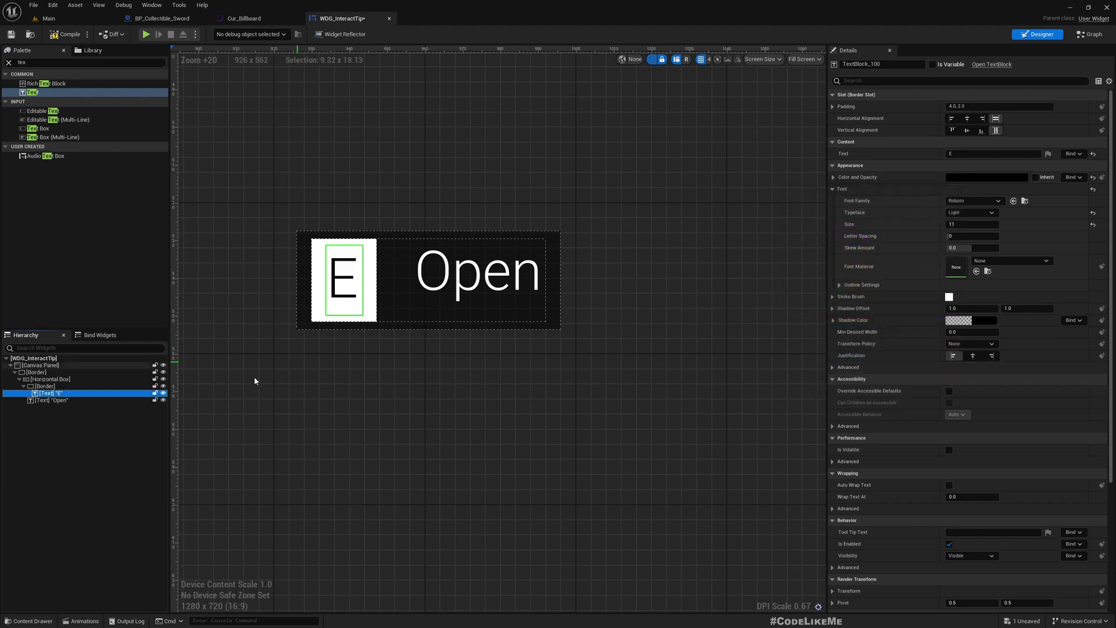
Step: Switch the E text's typeface to Bold
click(965, 202)
click(965, 202)
click(965, 213)
click(965, 224)
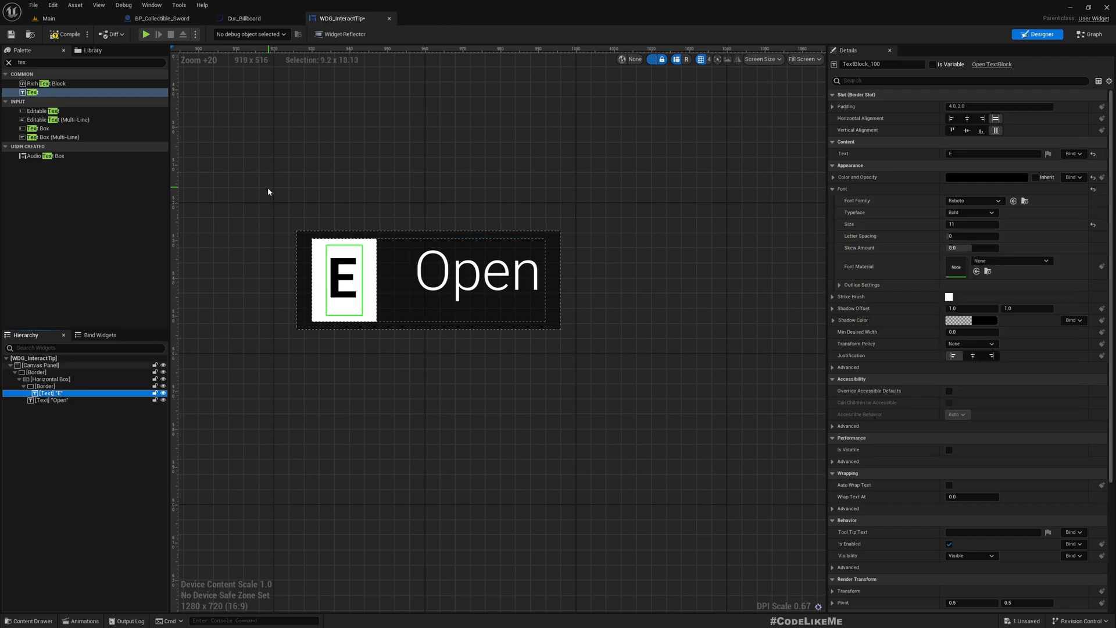
click(340, 404)
Step: Set Vertical Alignment to Center for both the E and Open texts
scroll(399, 344, down, 3)
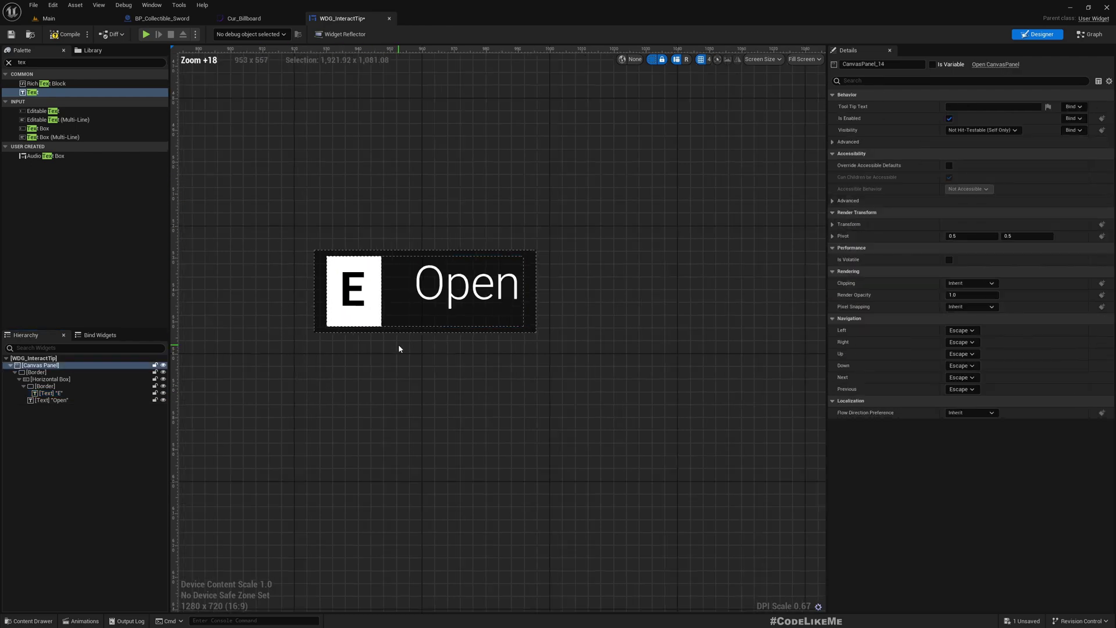
click(441, 305)
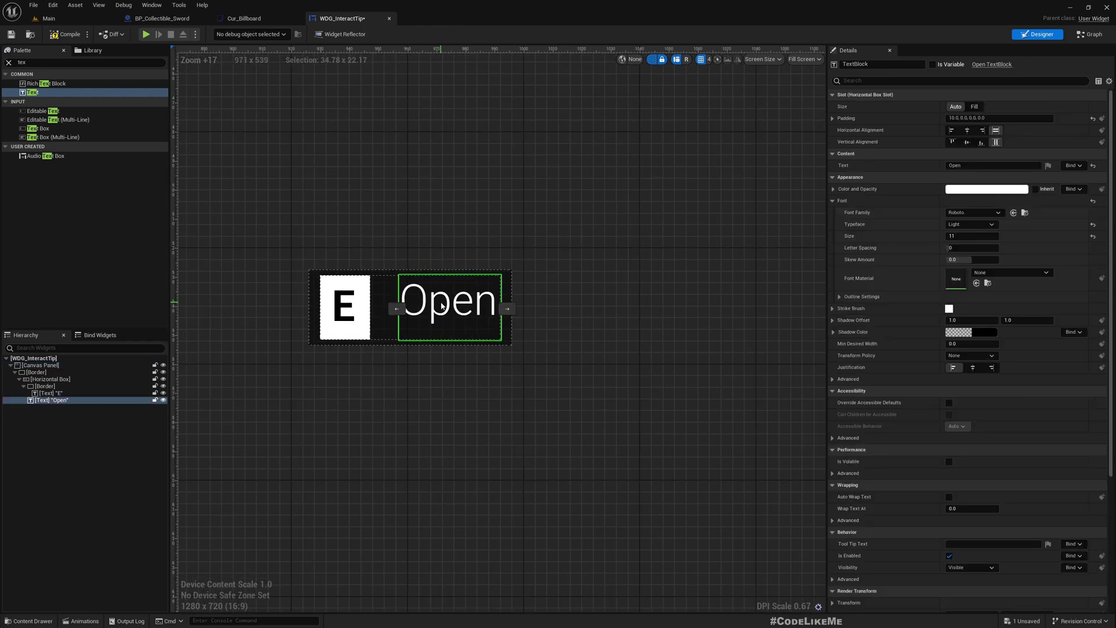
click(345, 308)
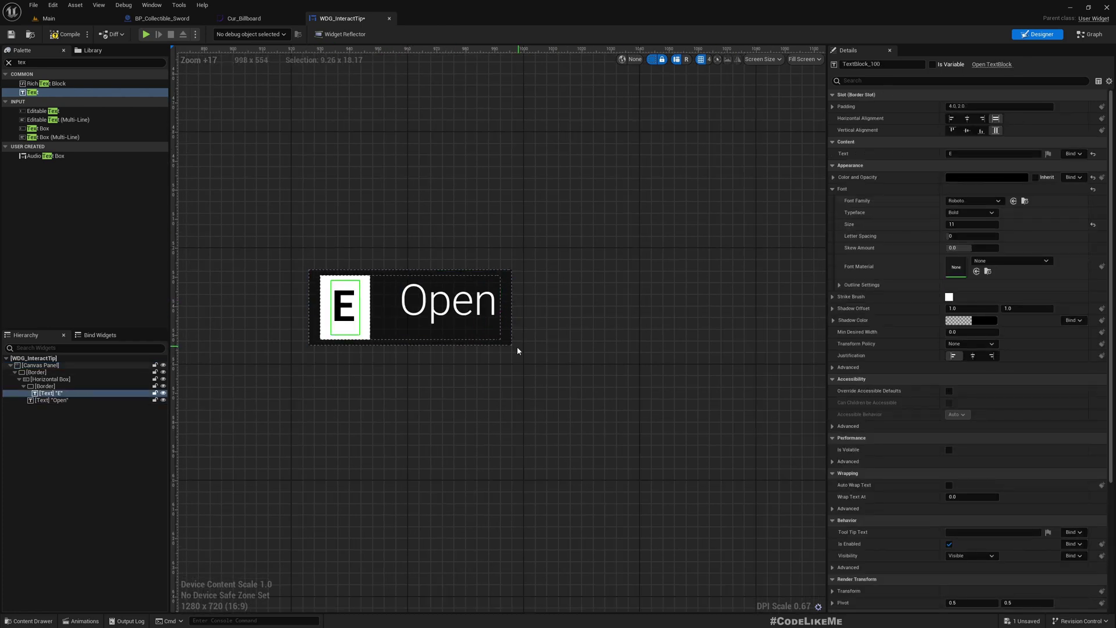
click(965, 132)
click(444, 311)
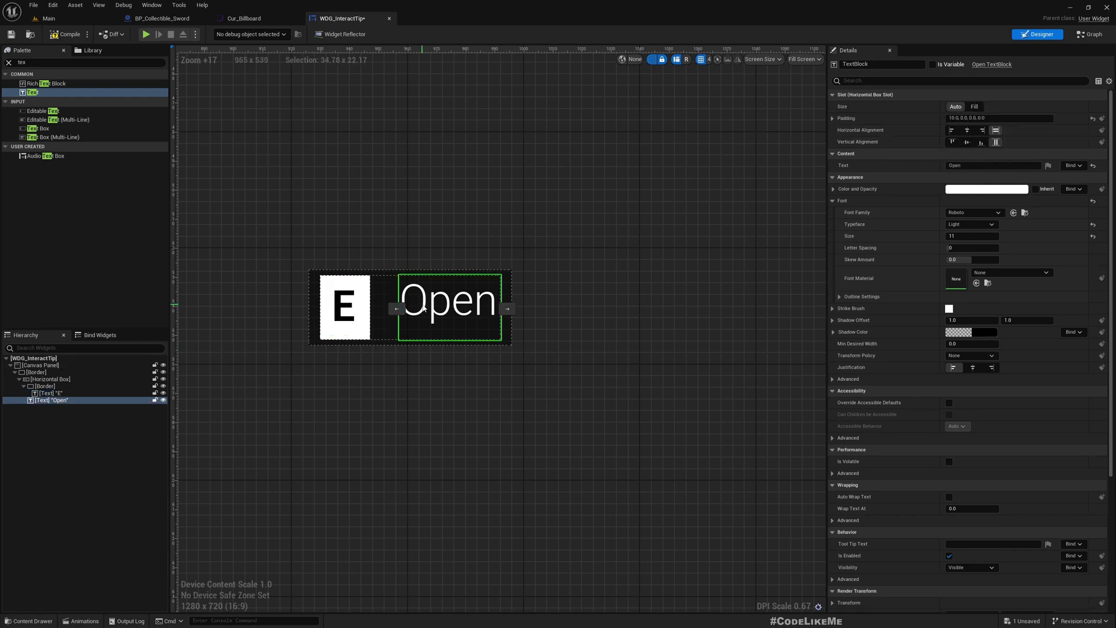
click(966, 142)
click(405, 169)
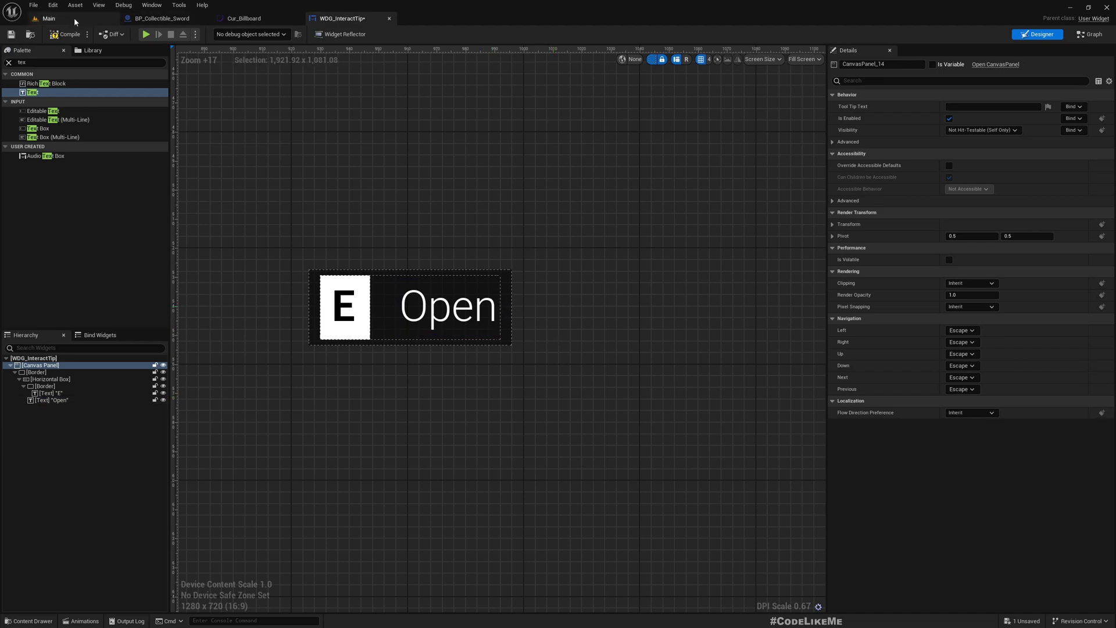
Step: Zoom out the widget designer and return to the BP_Collectible_Sword blueprint
scroll(371, 214, down, 7)
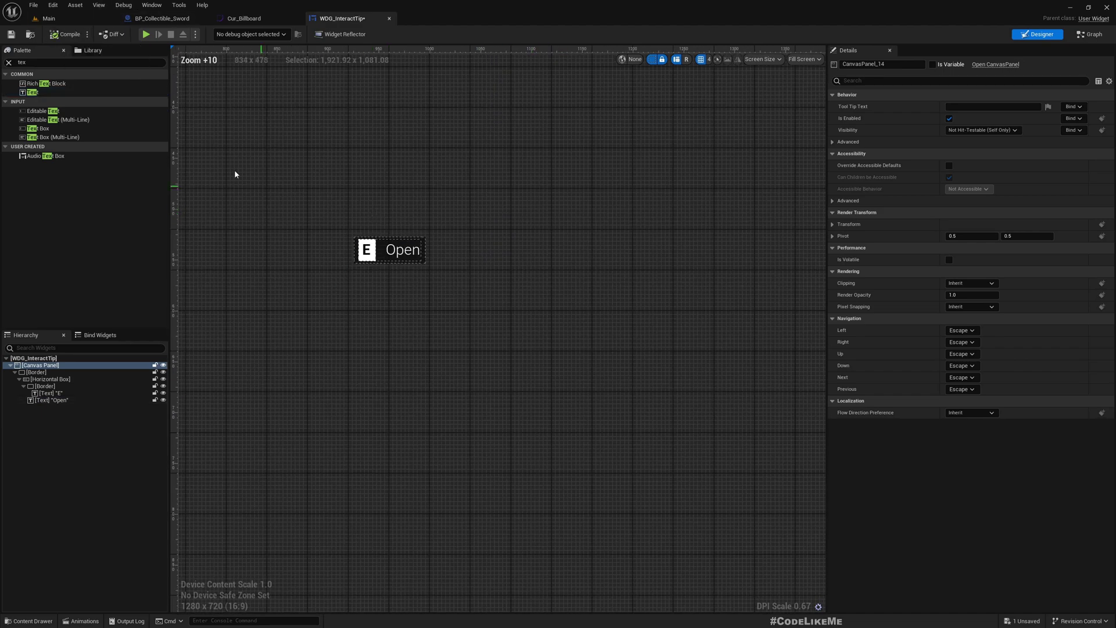
scroll(333, 270, down, 5)
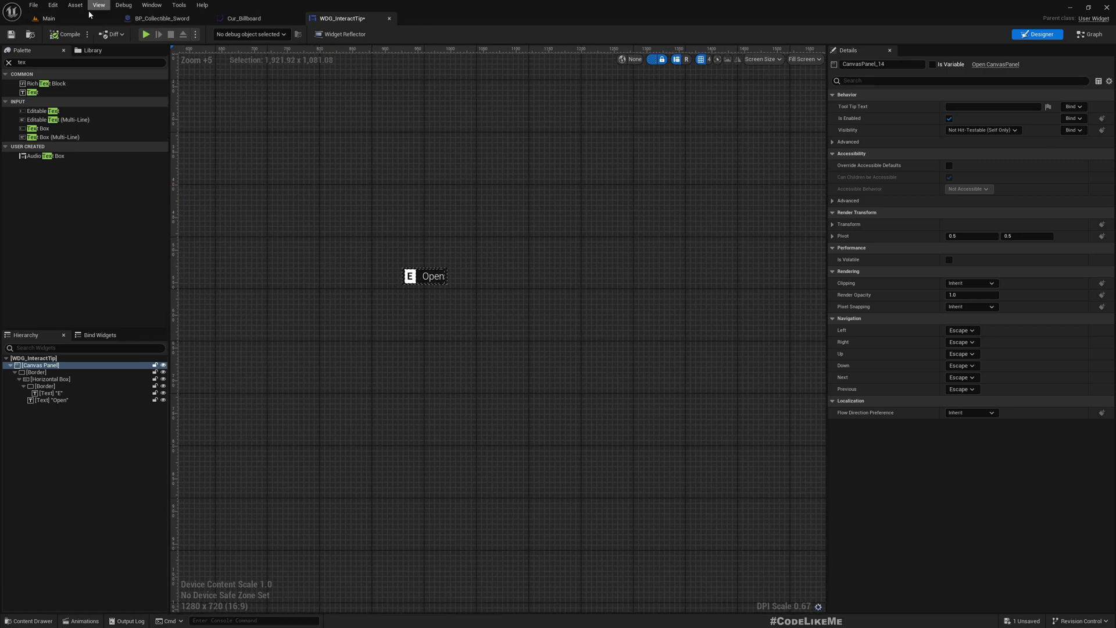
click(157, 19)
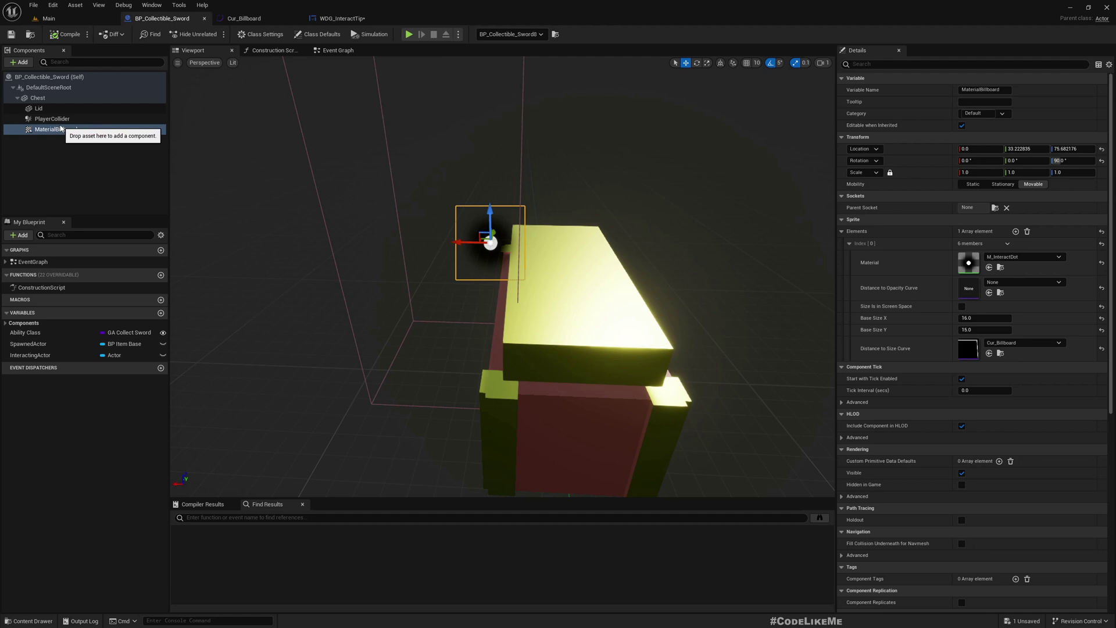
Step: Add a Widget component under MaterialBillboard using the WDG_InteractTip class
click(22, 62)
text(widg)
click(24, 92)
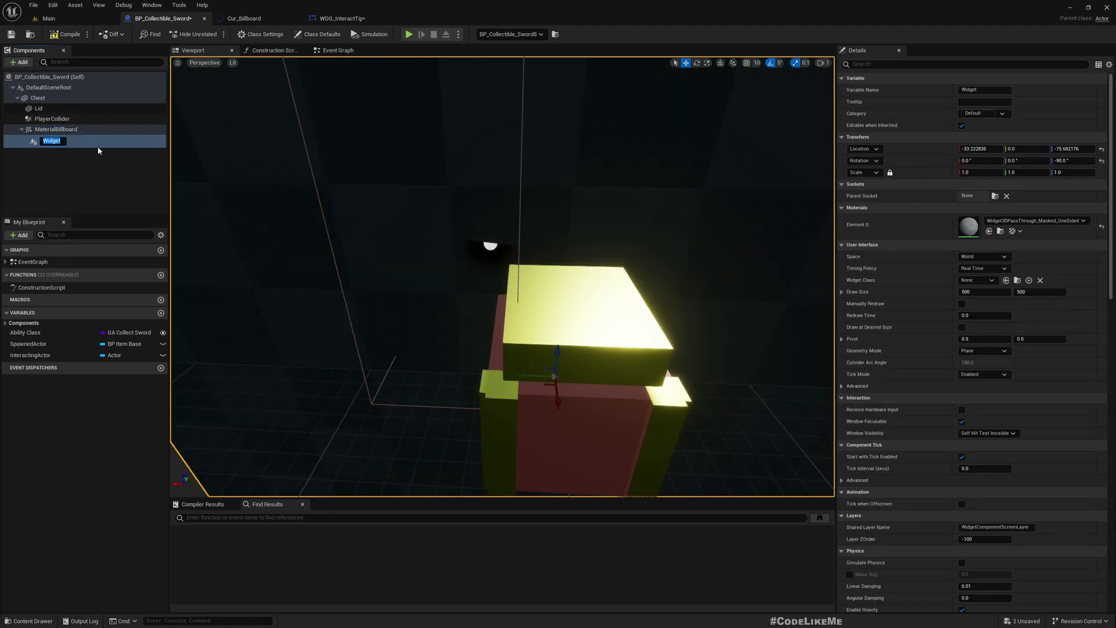
key(Return)
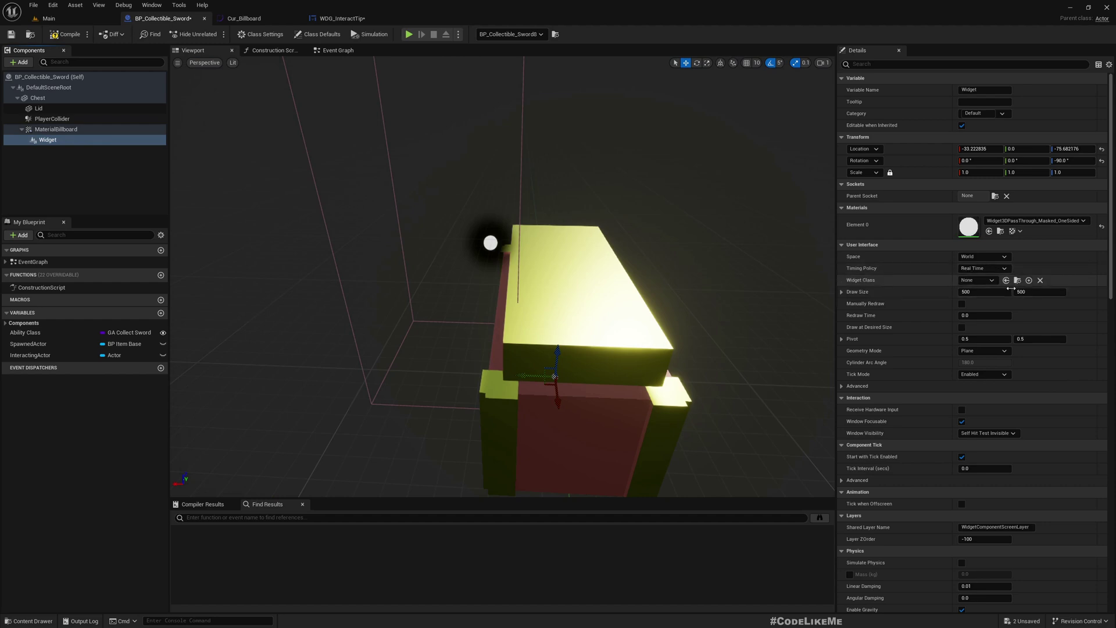
click(970, 280)
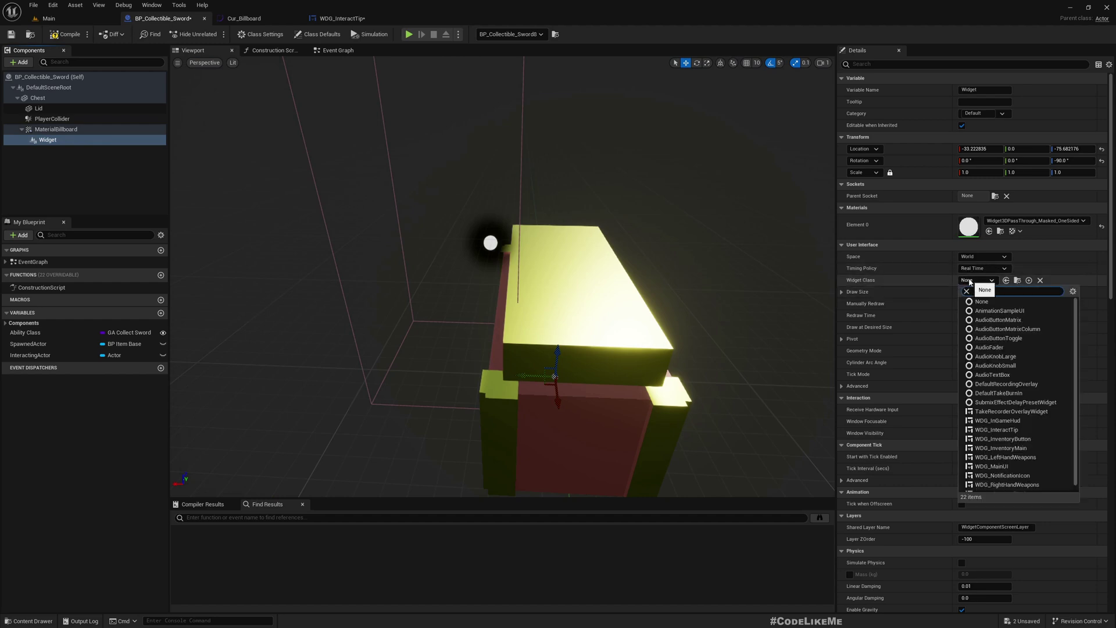
click(996, 430)
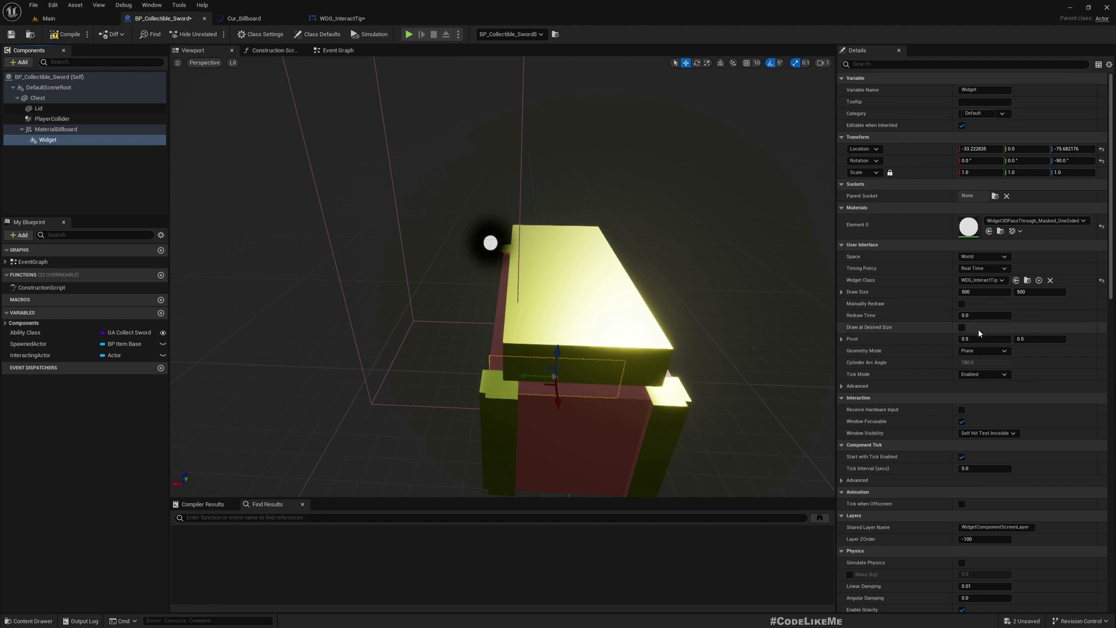
Step: Reset the widget's location to 0,0,0 and set its Space to Screen
click(1101, 149)
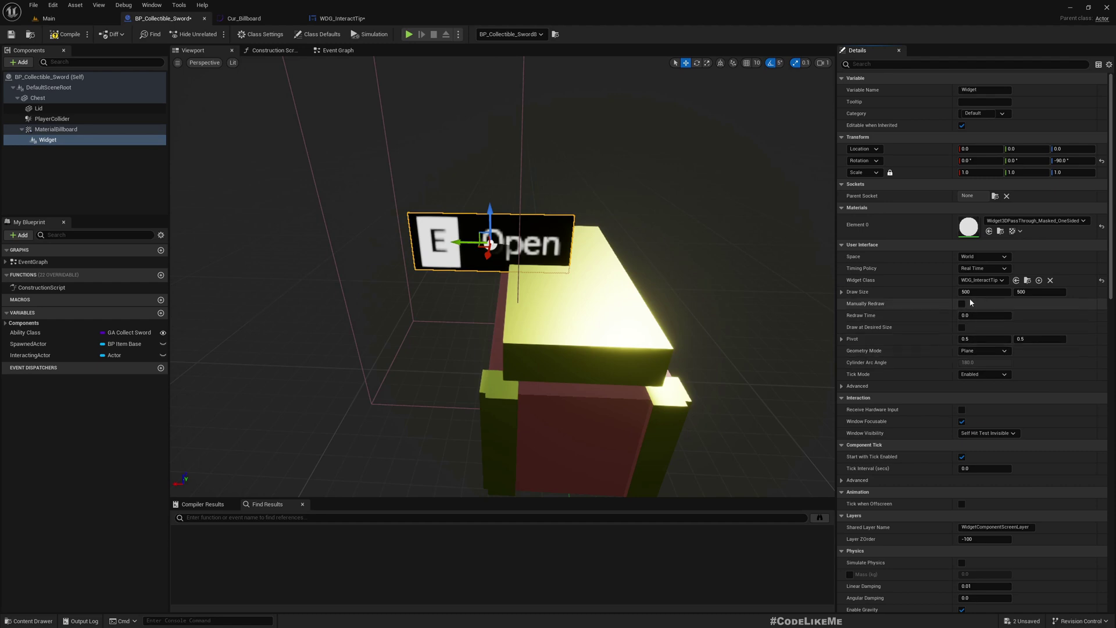
click(982, 256)
click(969, 273)
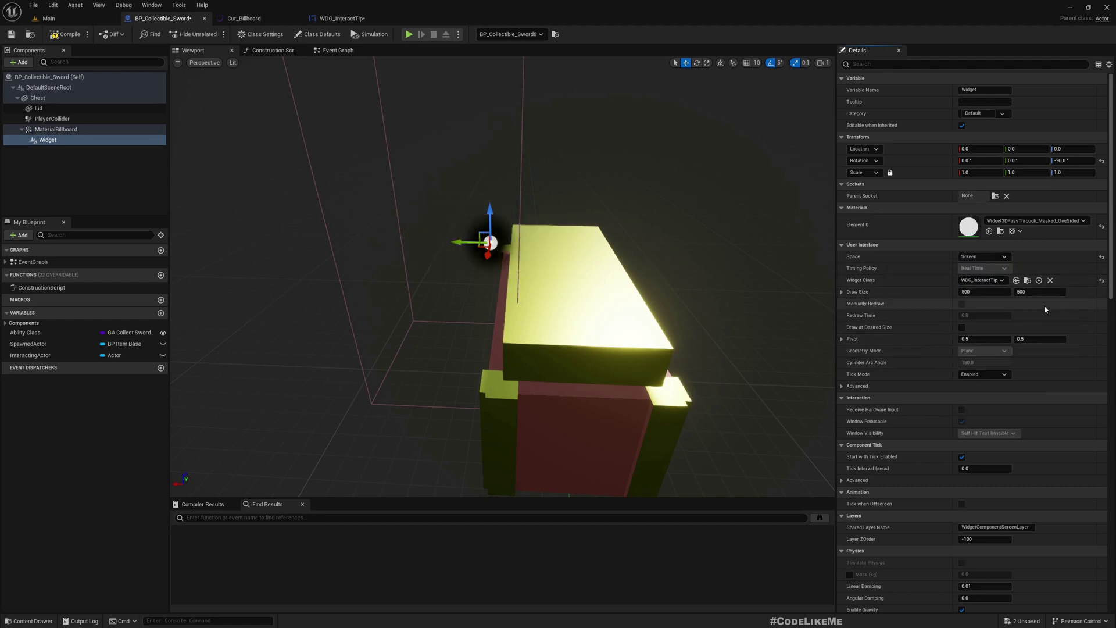
Step: Play-test the Main level, running to the chest and back to see the E Open tip
click(51, 21)
key(F11)
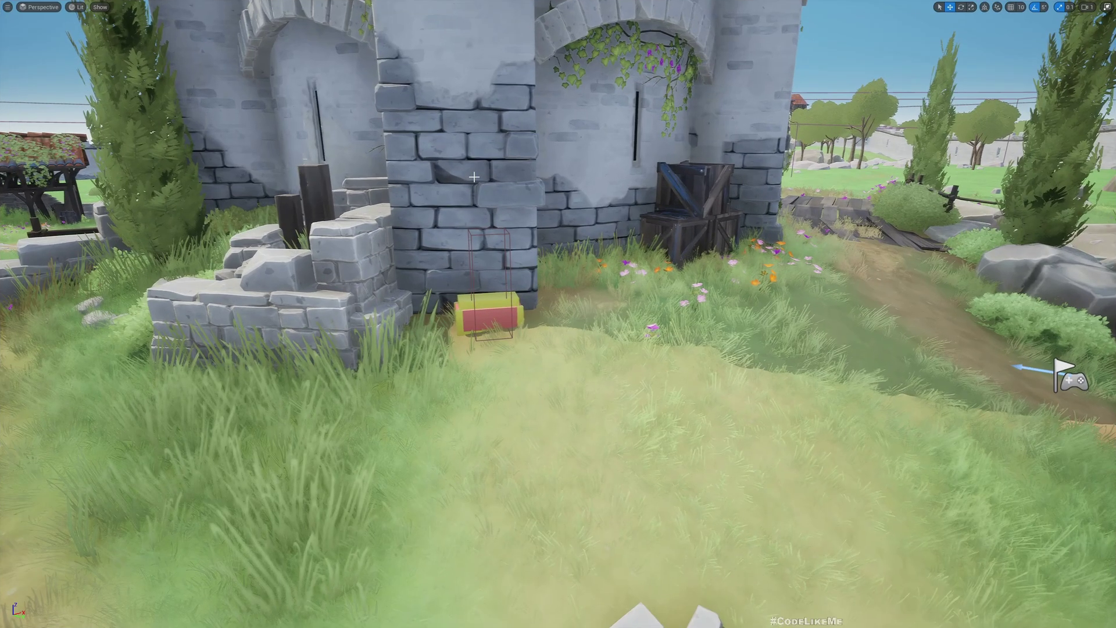
key(alt+p)
key(w)
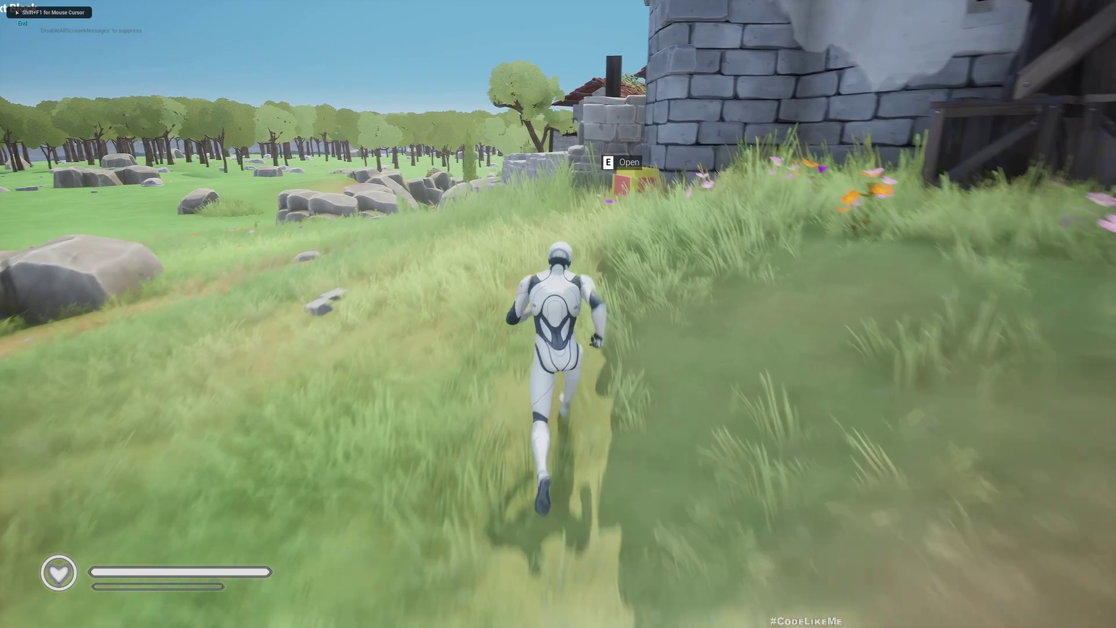
key(s)
key(w)
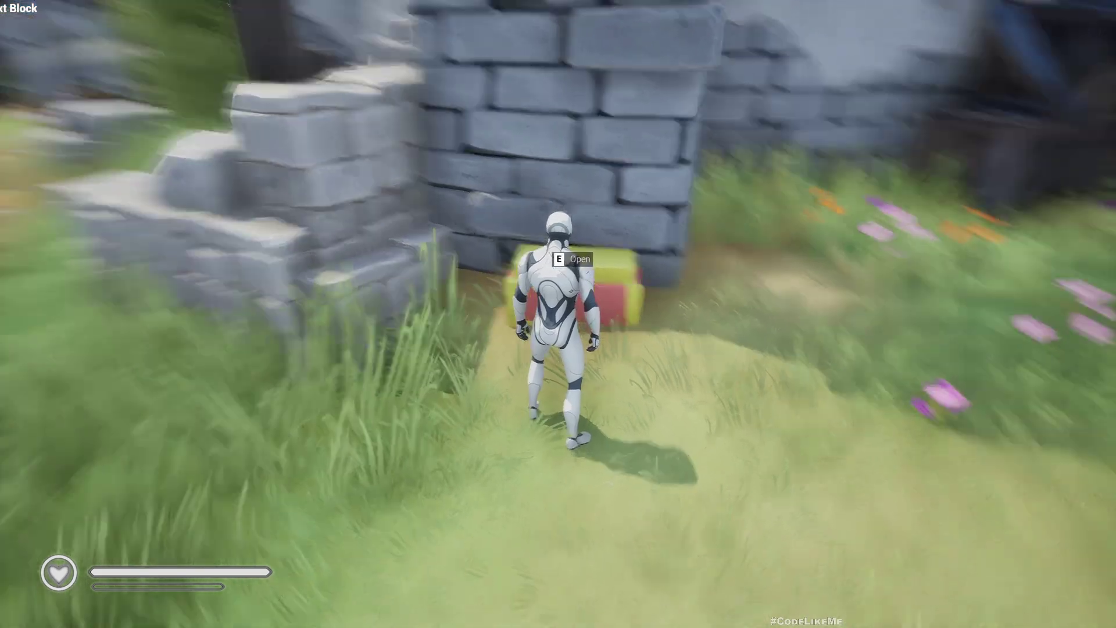
key(s)
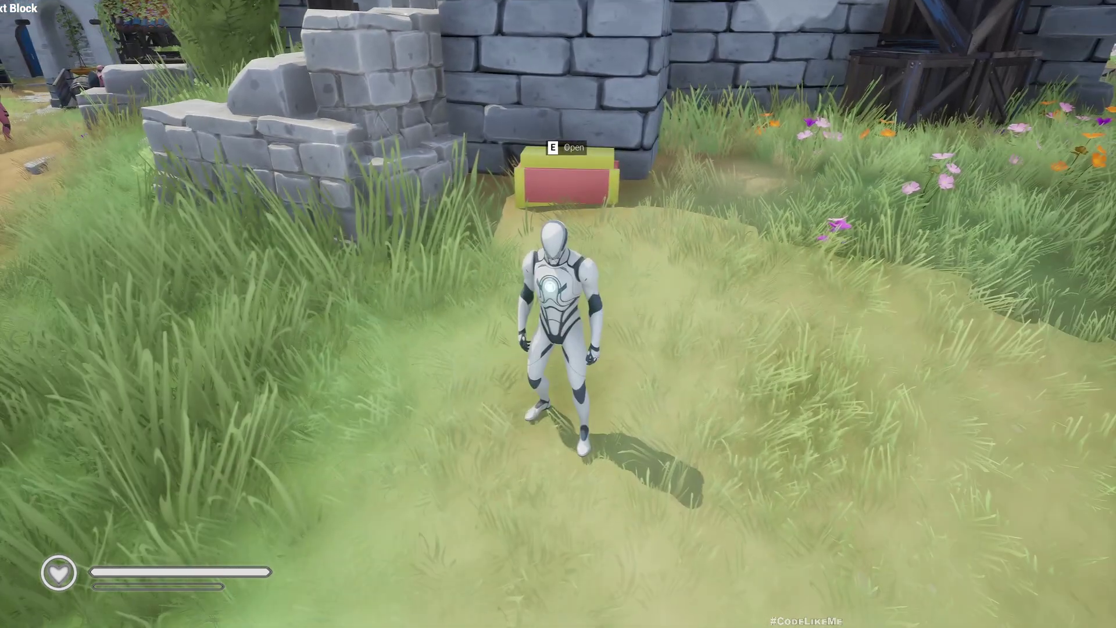
key(F11)
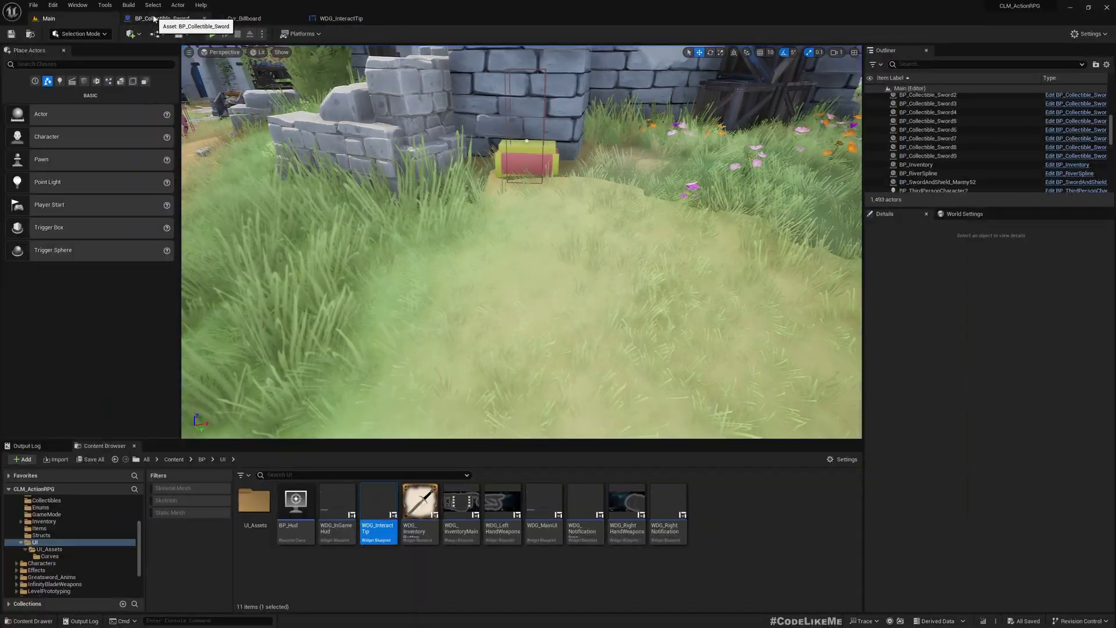
Step: In the chest's Event Graph, tick Hidden in Game on the Widget component
click(161, 18)
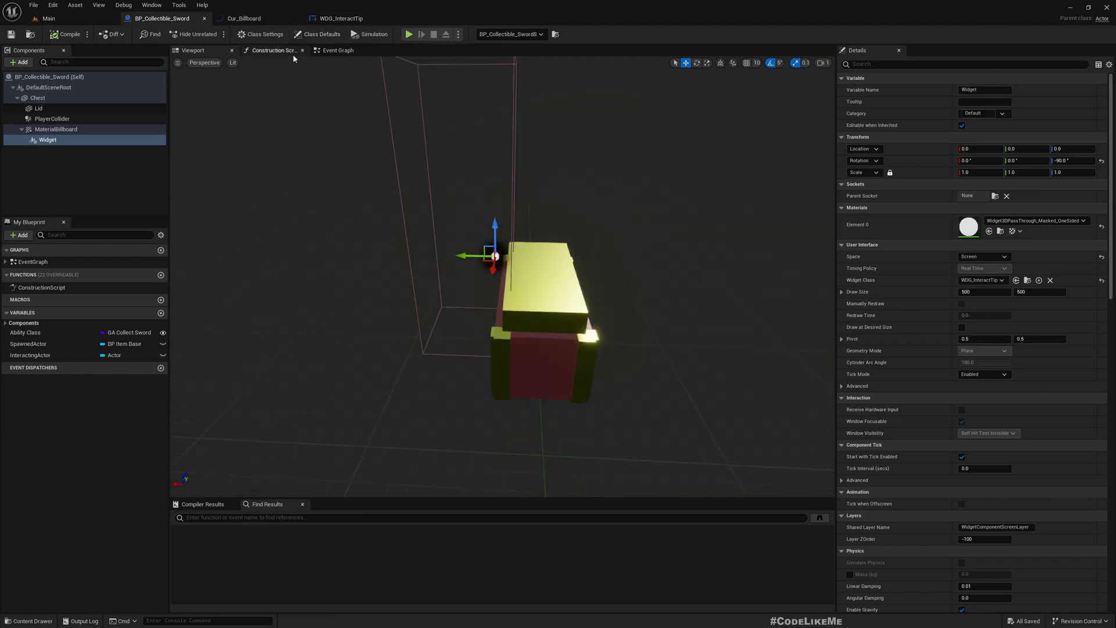
click(338, 51)
scroll(573, 250, down, 3)
scroll(628, 225, up, 6)
right_drag(630, 225, 582, 261)
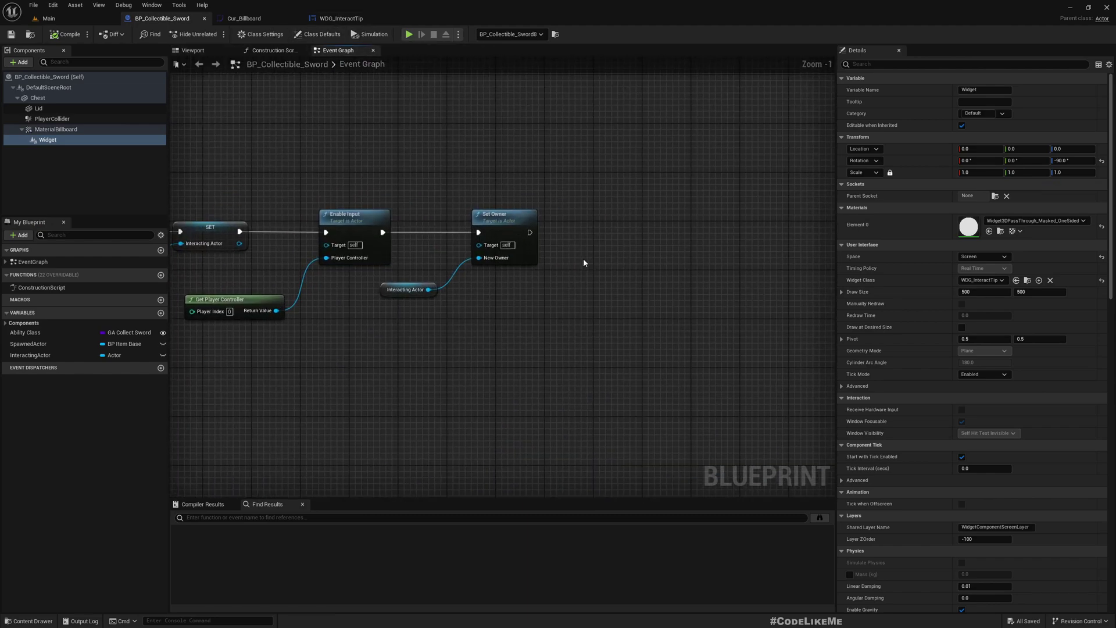
right_drag(515, 278, 465, 287)
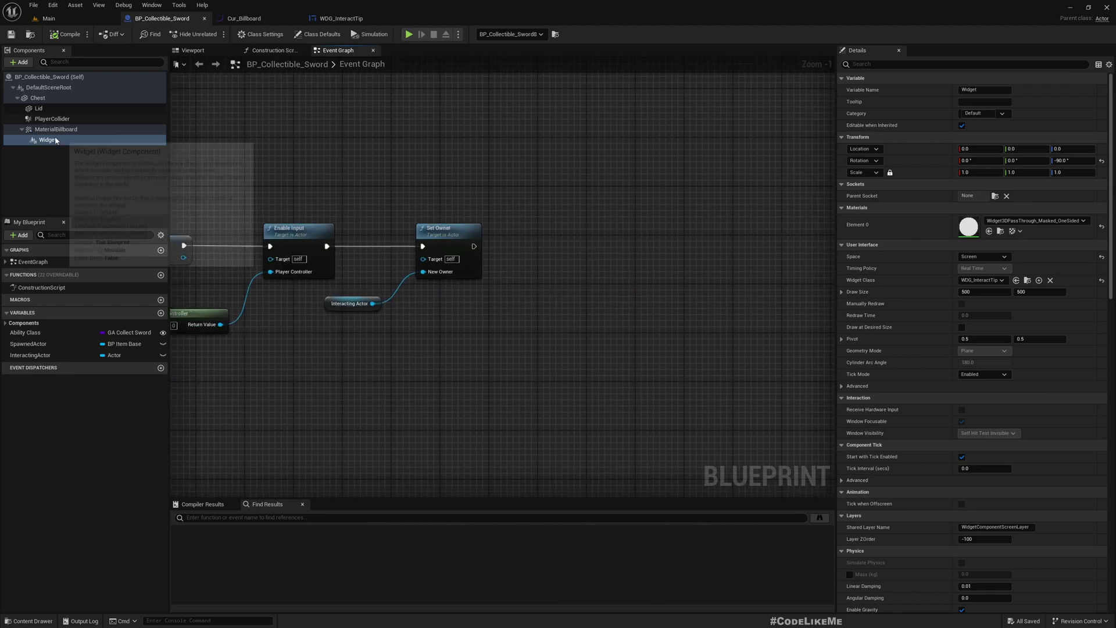
scroll(1045, 398, down, 5)
scroll(1043, 401, down, 3)
scroll(1044, 398, down, 6)
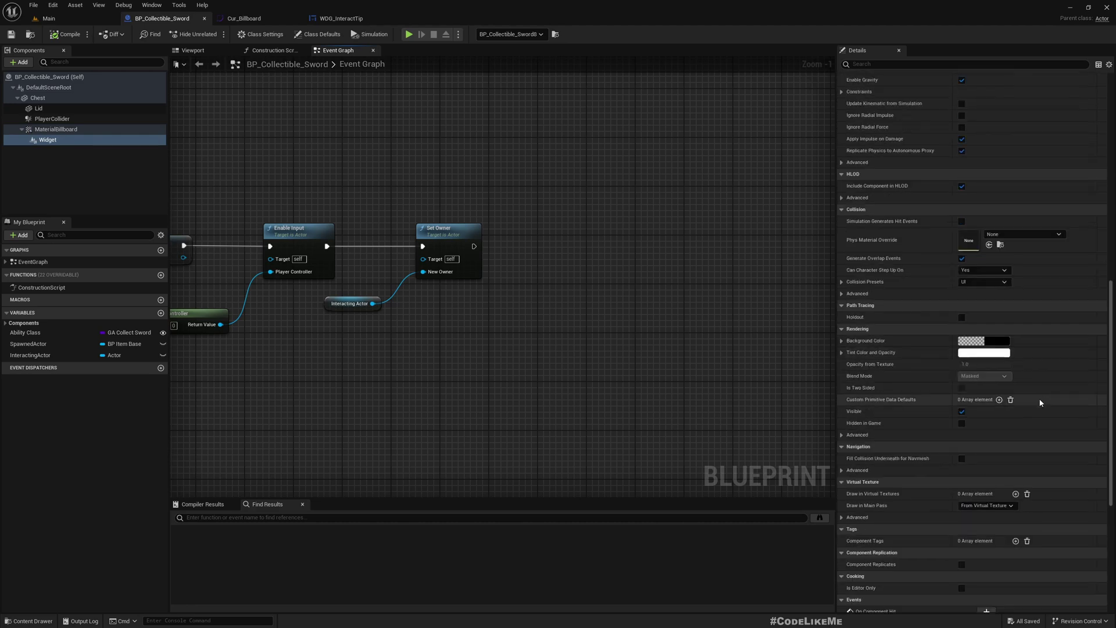
click(961, 423)
Step: Add a Set Hidden in Game node on Widget after Set Owner, then drop in a Material Billboard reference
right_drag(528, 319, 361, 309)
drag(63, 142, 429, 264)
text(set hidd)
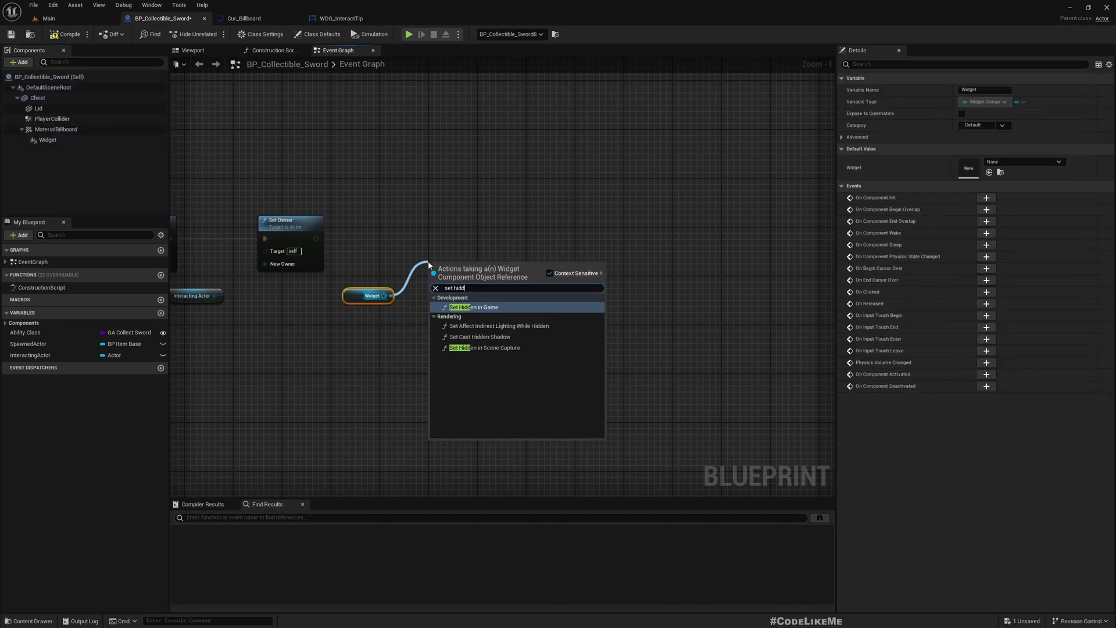
key(Return)
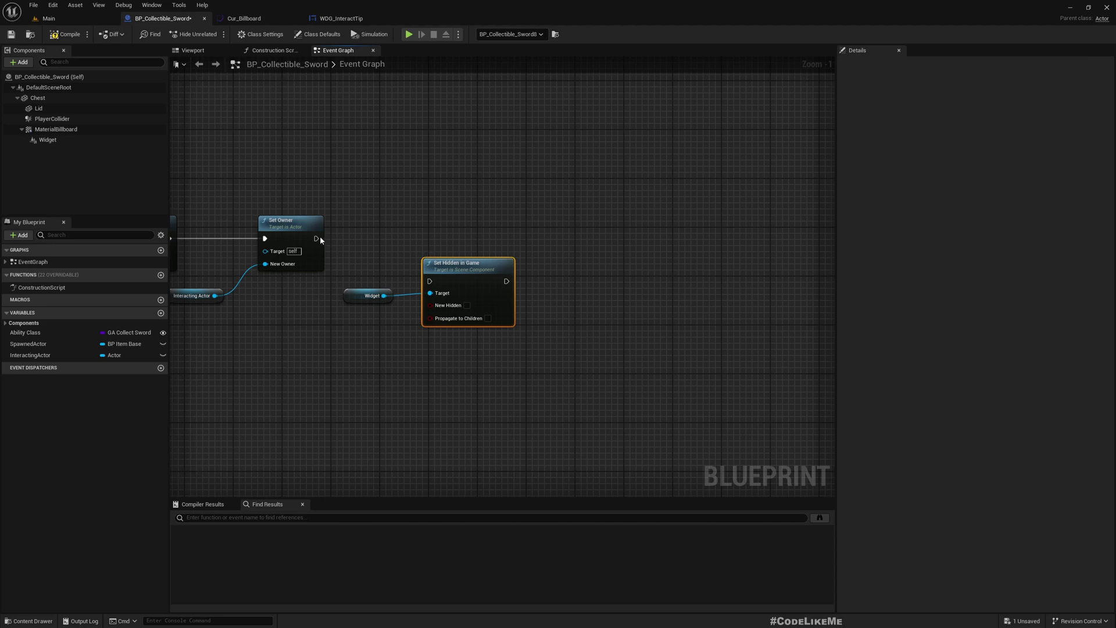
drag(318, 238, 467, 237)
right_drag(263, 325, 326, 334)
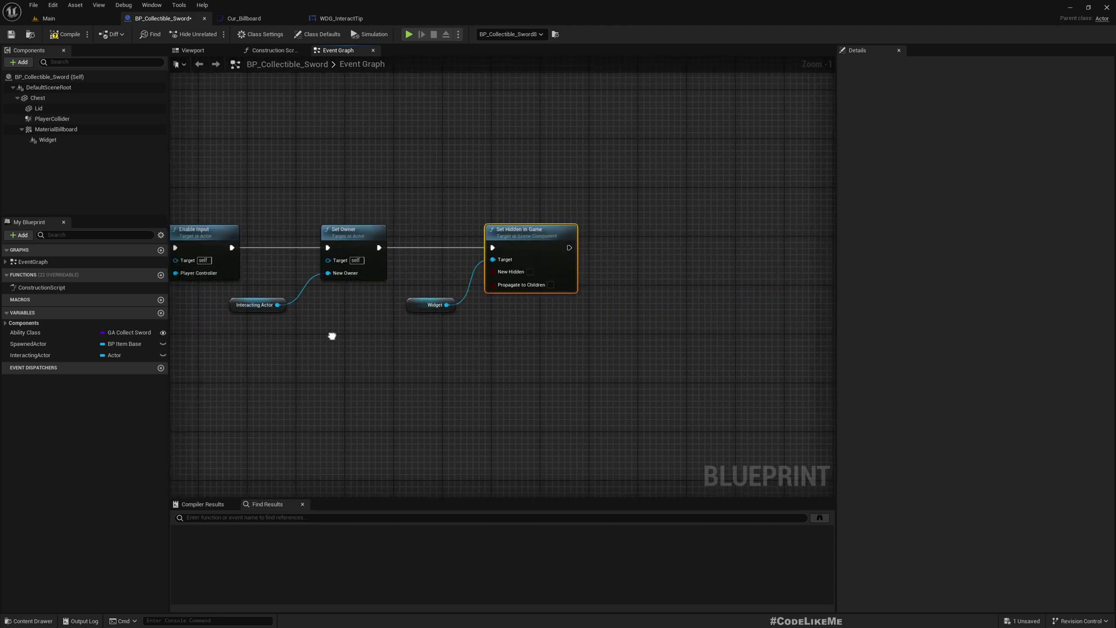
scroll(560, 316, up, 1)
right_drag(561, 316, 442, 314)
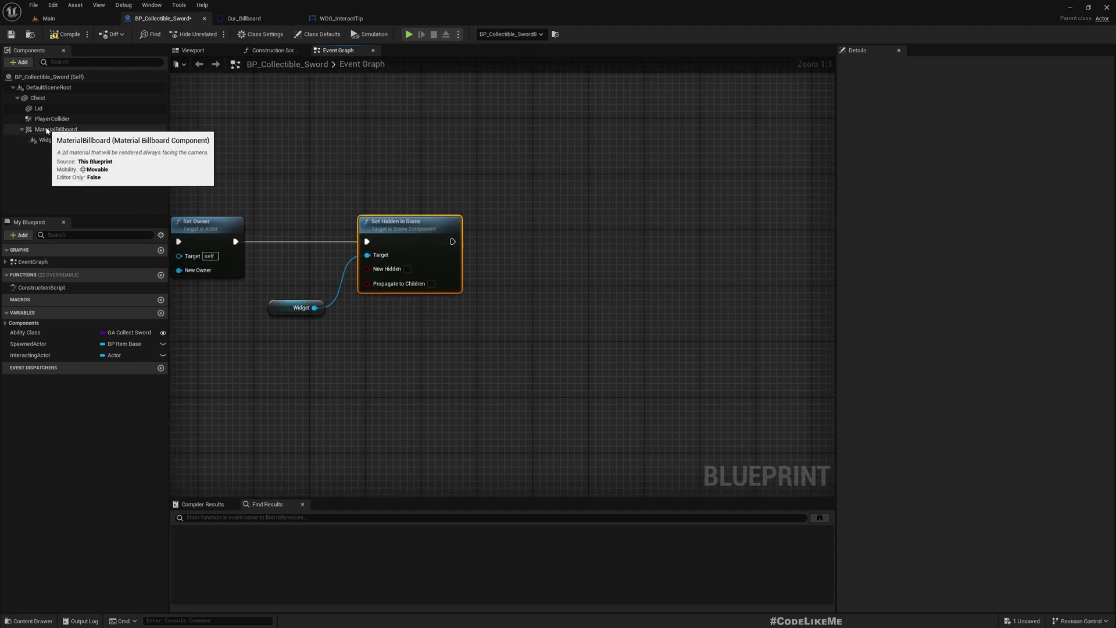
drag(47, 131, 542, 273)
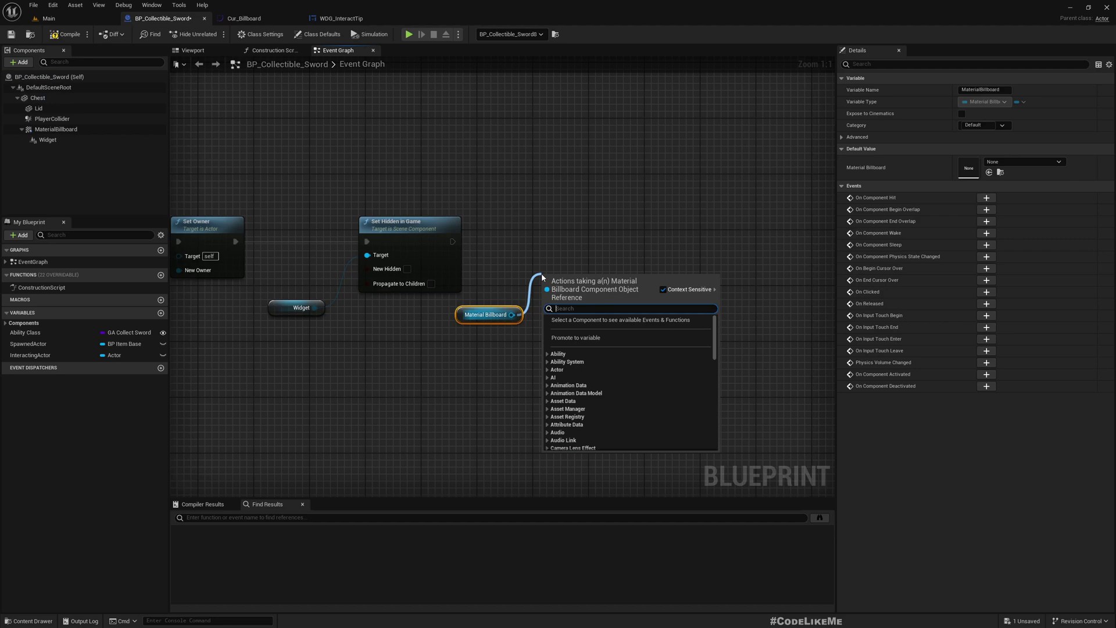
Step: Add Set Hidden in Game for Material Billboard, chained after the Widget's node
text(set hidd)
key(Return)
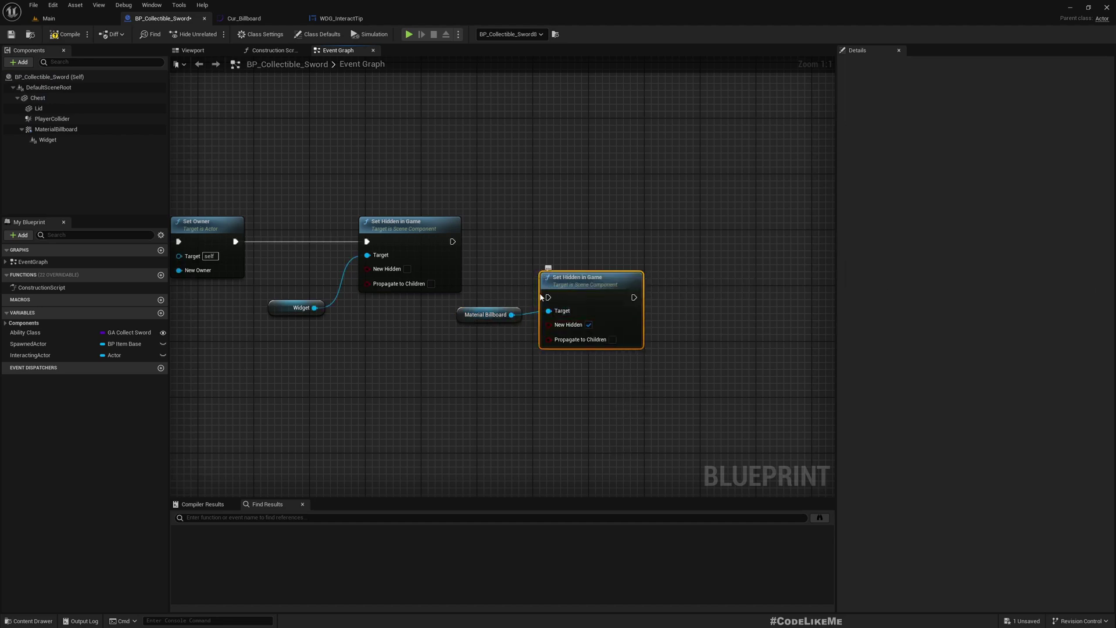
drag(548, 297, 453, 241)
drag(591, 295, 597, 241)
scroll(558, 326, down, 5)
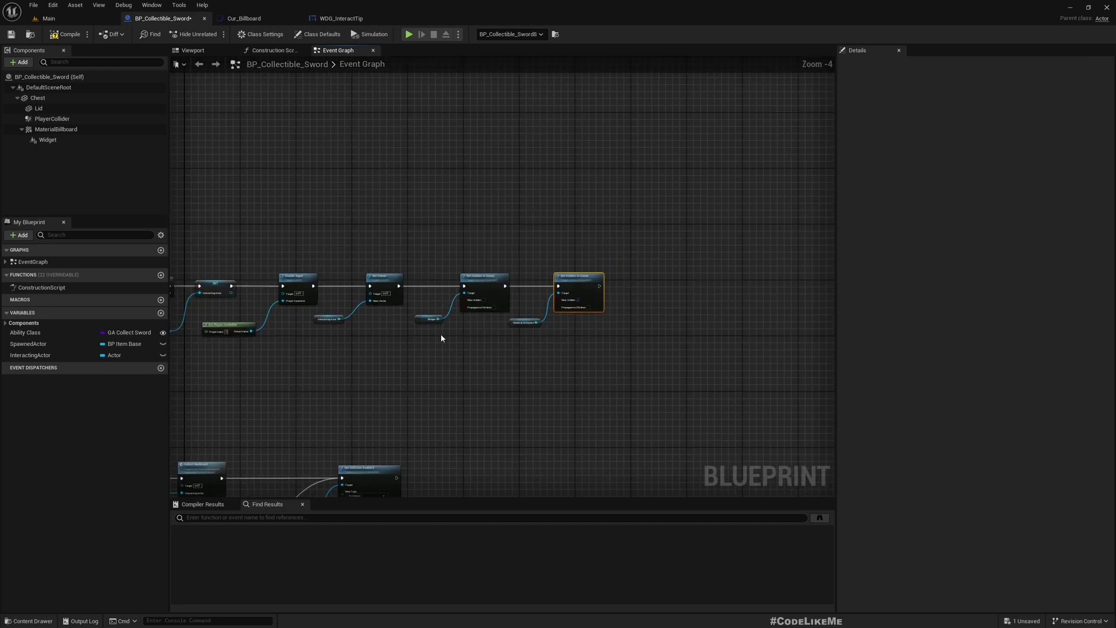
scroll(442, 338, up, 2)
Step: Paste copies of both Set Hidden in Game nodes after Disable Input on End Overlap
drag(407, 221, 696, 378)
right_drag(309, 423, 888, 363)
right_drag(717, 373, 478, 366)
key(ctrl+v)
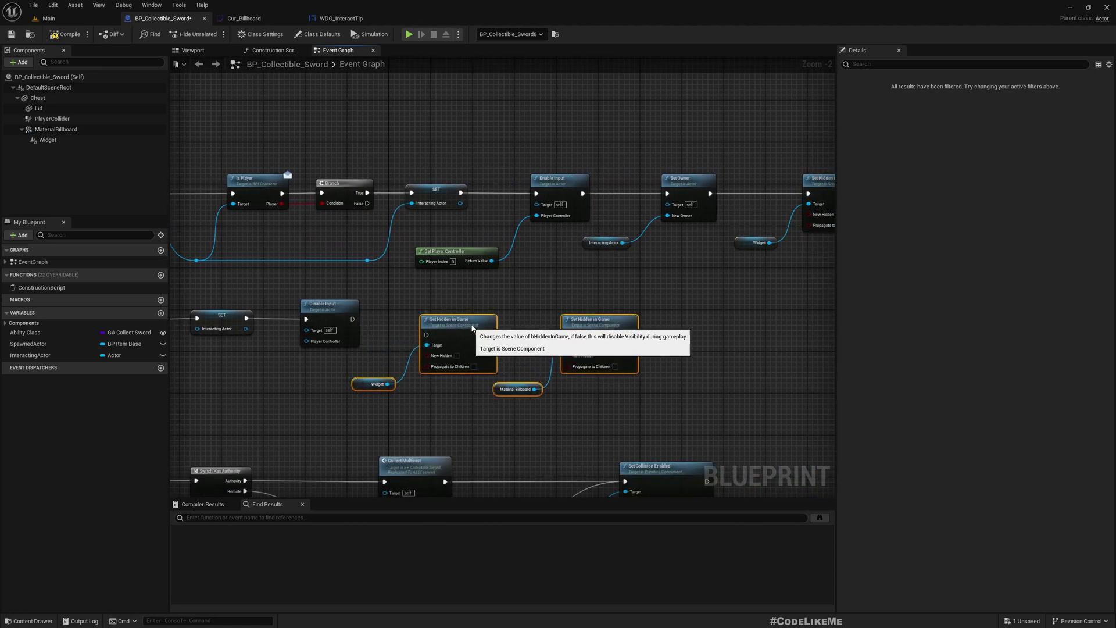
scroll(362, 331, up, 2)
drag(342, 314, 397, 314)
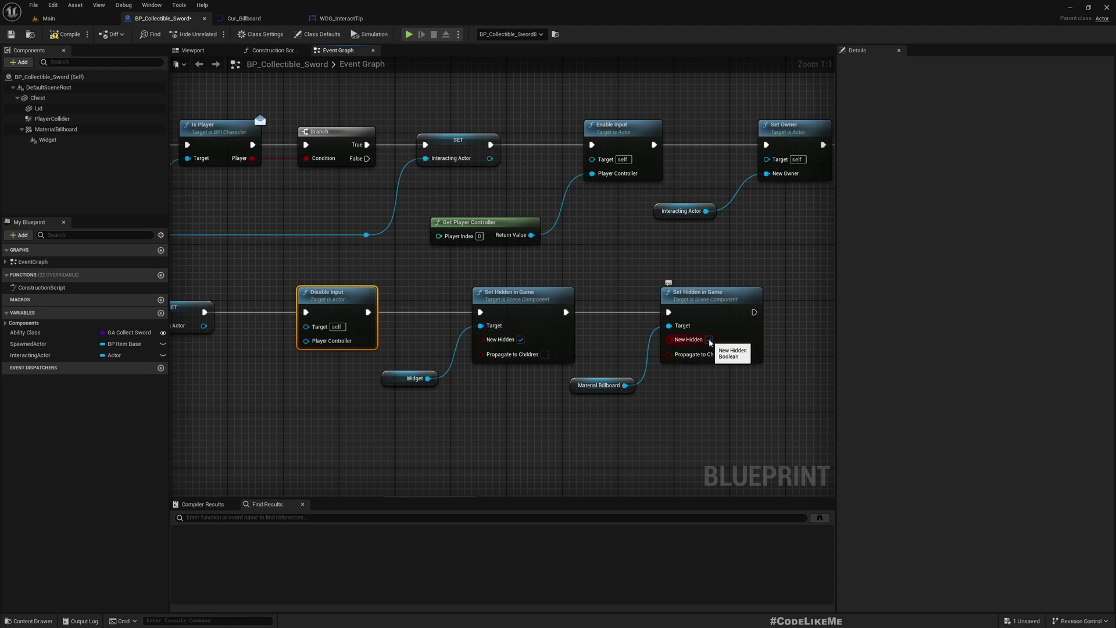
scroll(720, 426, down, 4)
right_drag(729, 429, 511, 338)
right_drag(456, 449, 486, 176)
Step: Place a MaterialBillboard reference near ShowNotification_2 at the end of the graph
right_drag(633, 252, 174, 170)
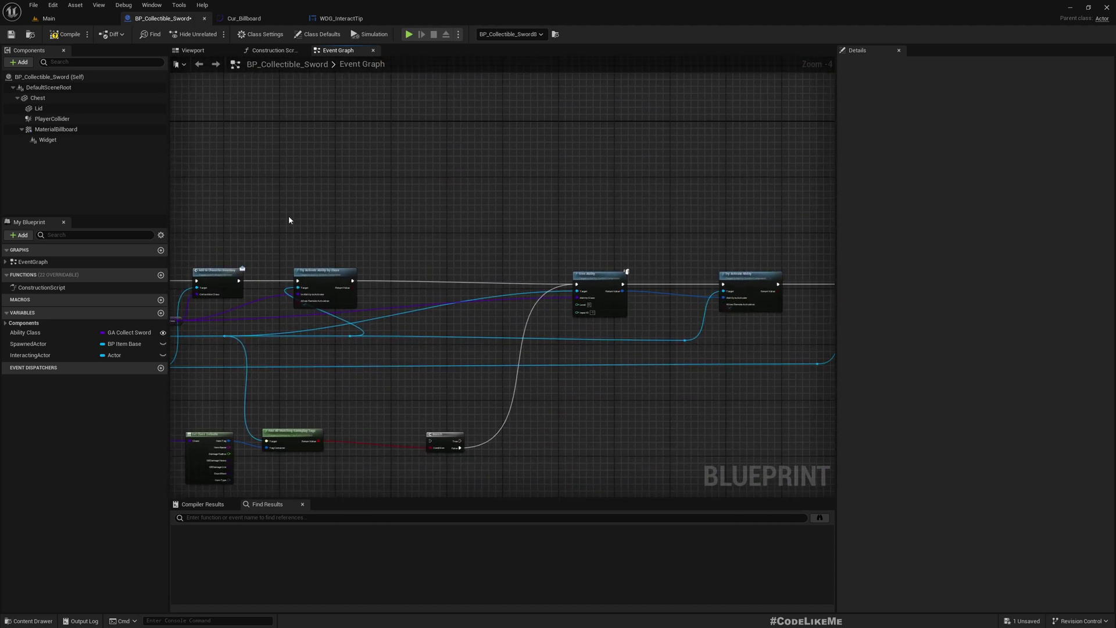
right_drag(704, 382, 763, 324)
scroll(422, 266, up, 4)
scroll(523, 281, down, 6)
scroll(443, 239, up, 6)
right_drag(309, 248, 282, 241)
scroll(502, 220, down, 5)
right_drag(755, 174, 218, 199)
right_drag(680, 187, 426, 214)
scroll(469, 248, up, 4)
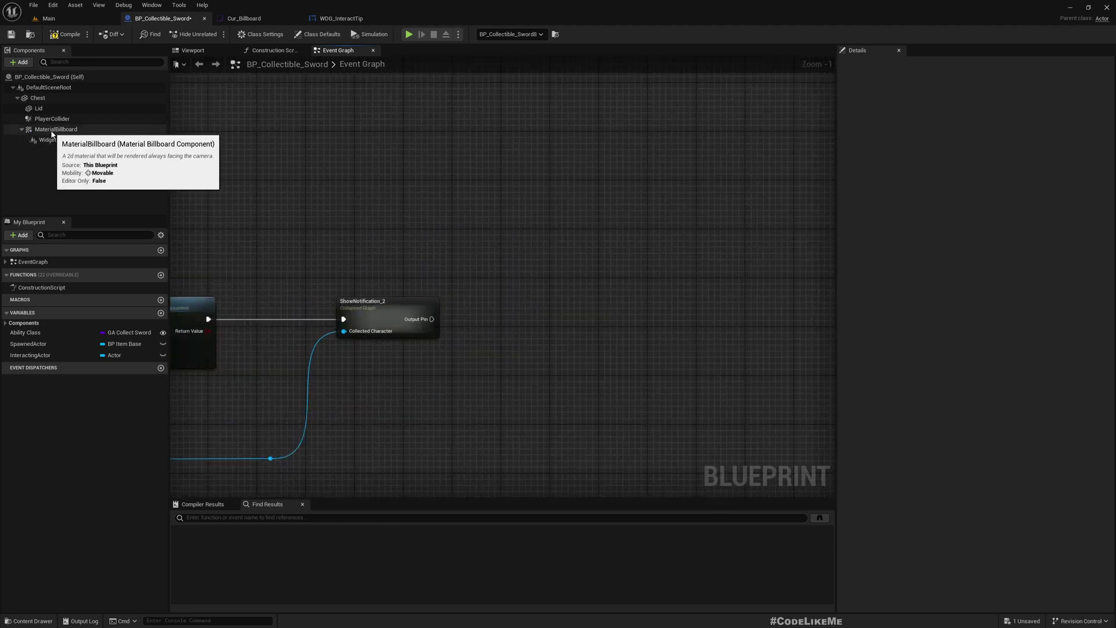
scroll(530, 242, down, 5)
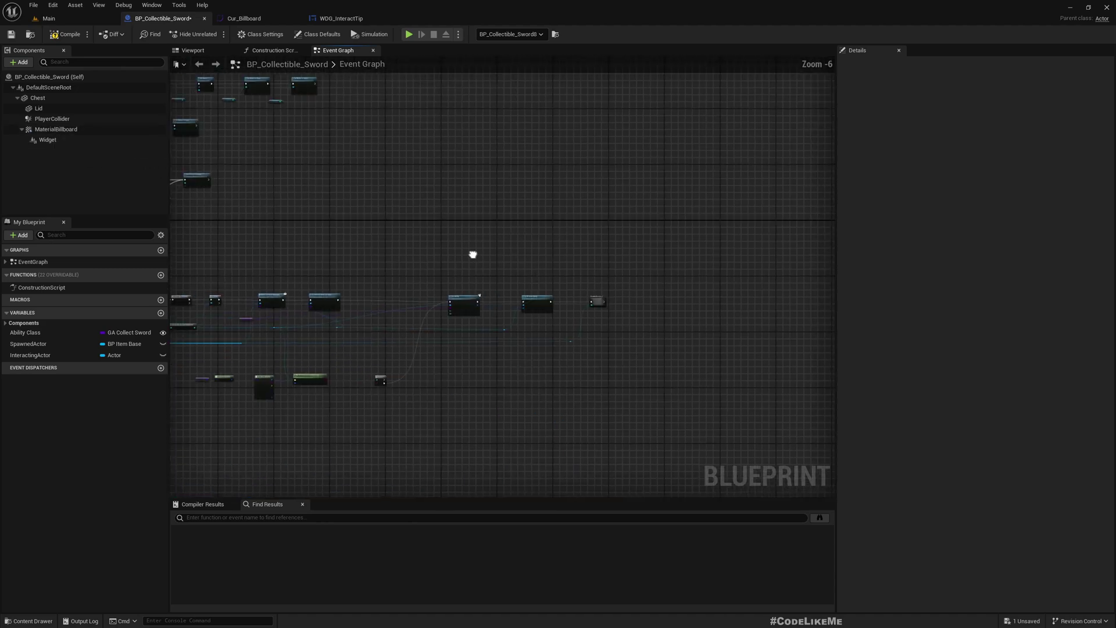
click(55, 129)
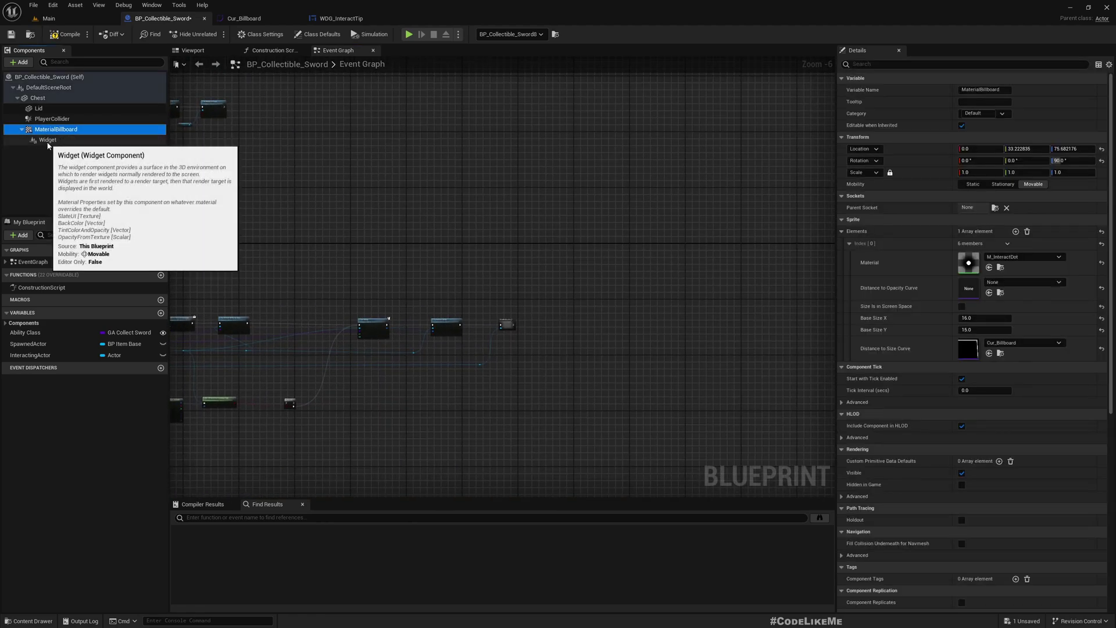
drag(564, 351, 530, 338)
Step: Add a Set Visibility node on the Material Billboard after ShowNotification_2
scroll(530, 339, up, 5)
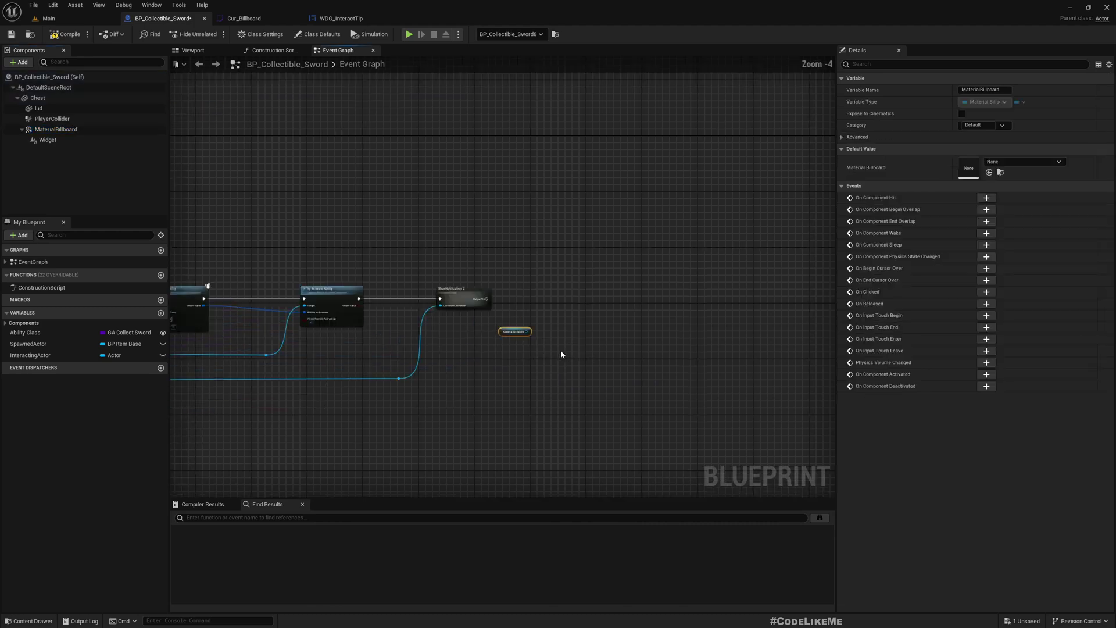
drag(543, 299, 539, 296)
text(set visi)
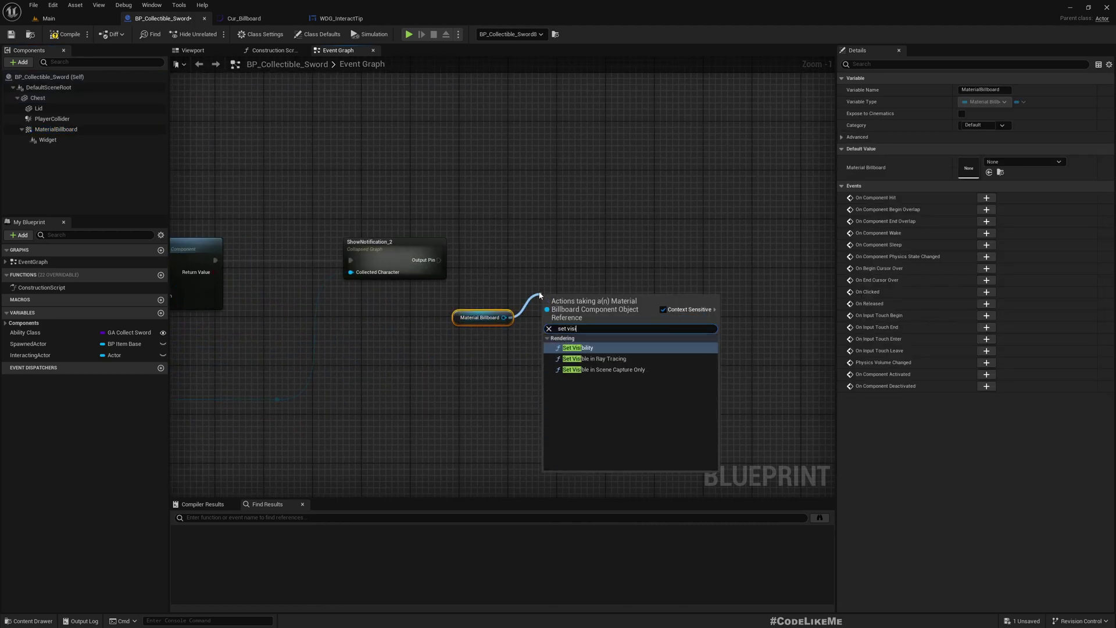
key(Return)
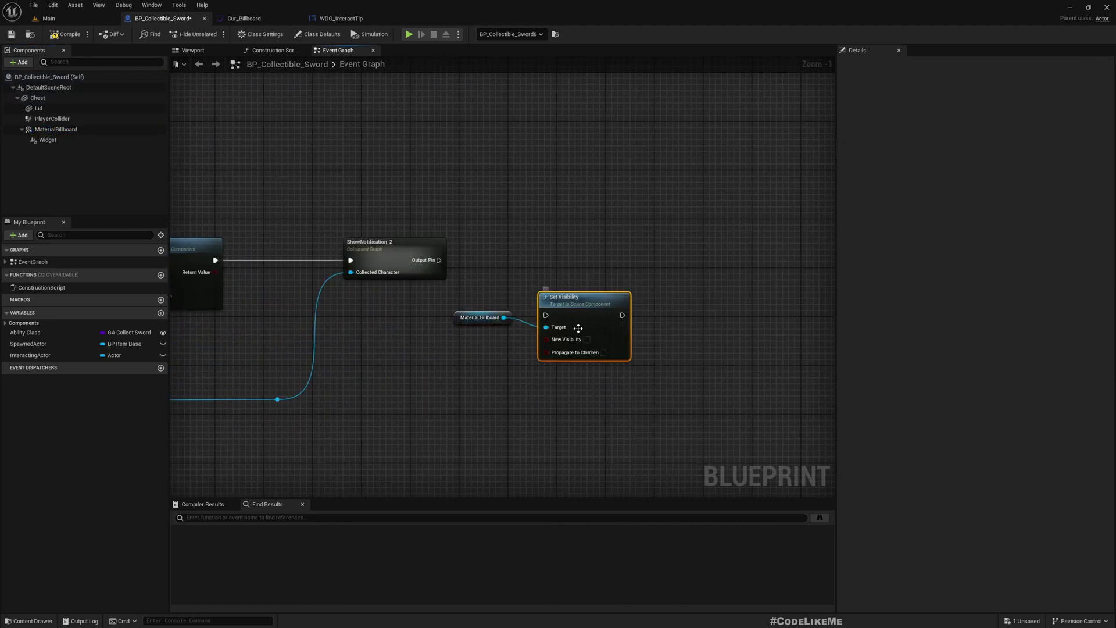
drag(560, 317, 561, 282)
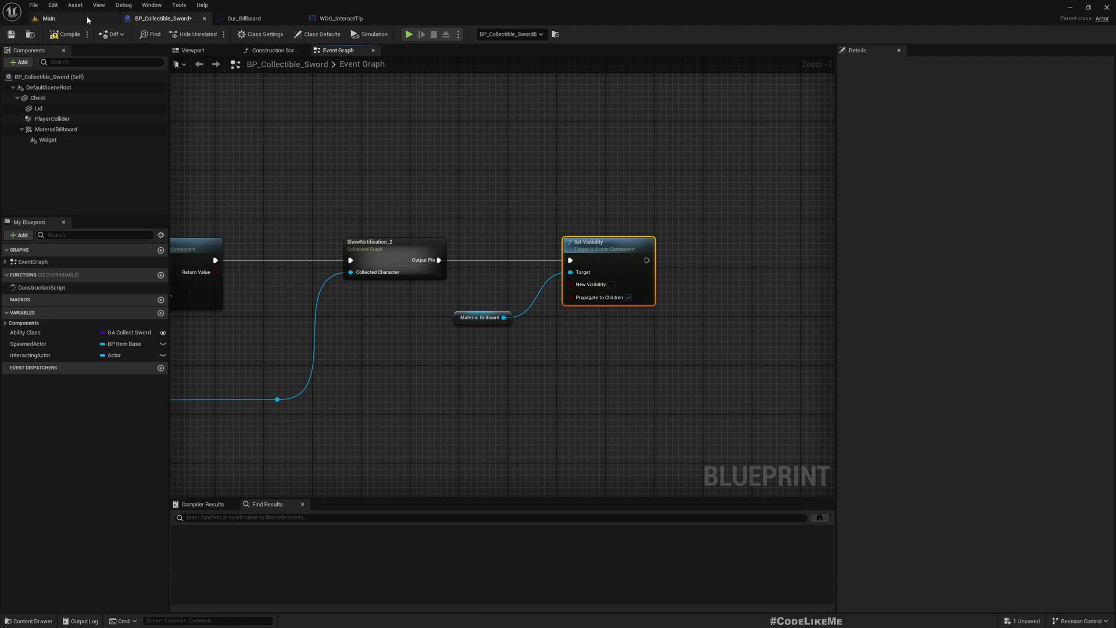
Step: Play the Main level, run to the red-yellow chest, and open it with E
click(49, 18)
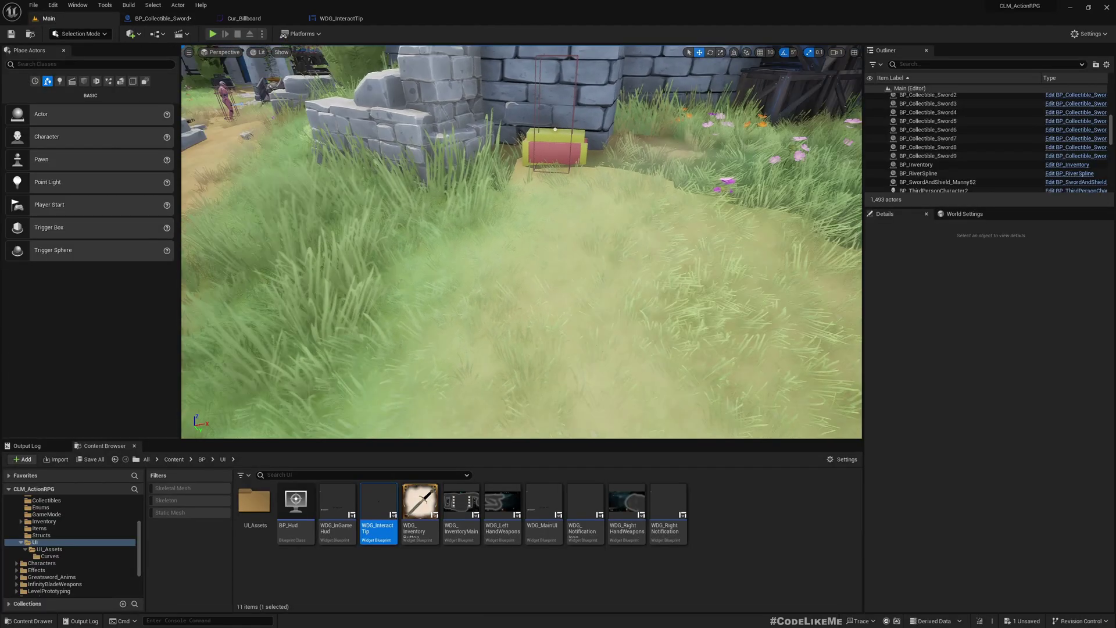
key(F11)
key(alt+p)
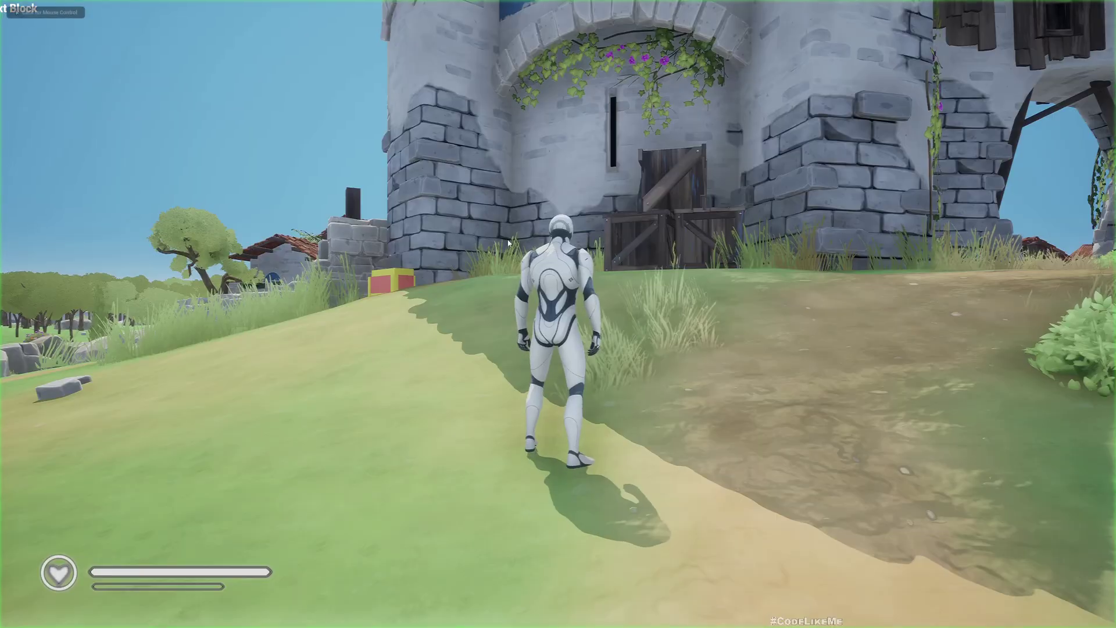
key(w)
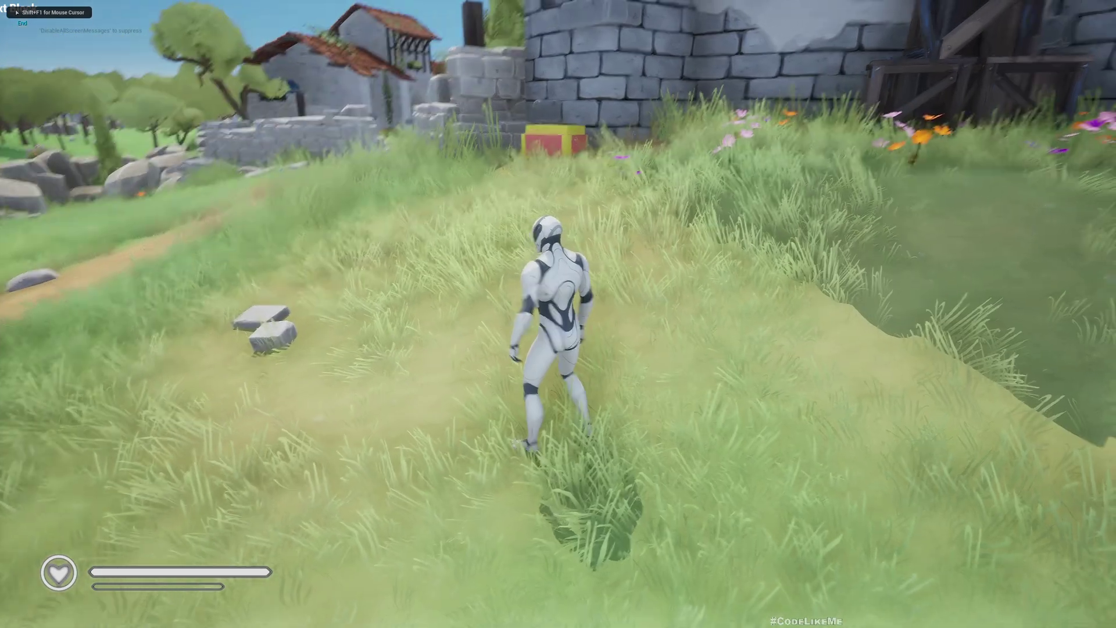
key(a)
key(w)
key(w)
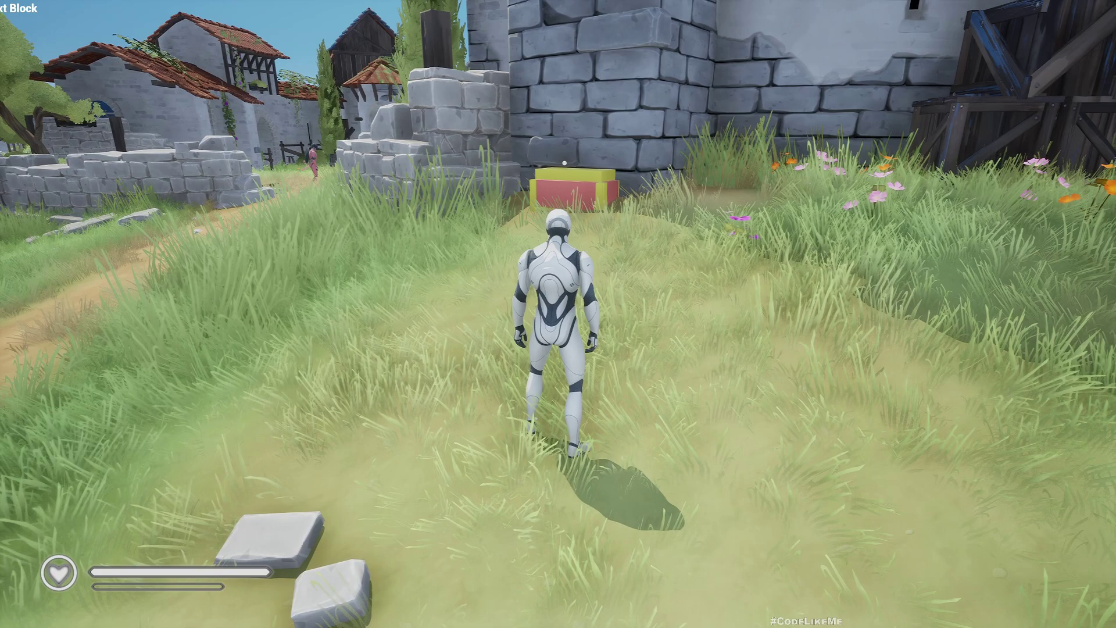
key(w)
key(w)
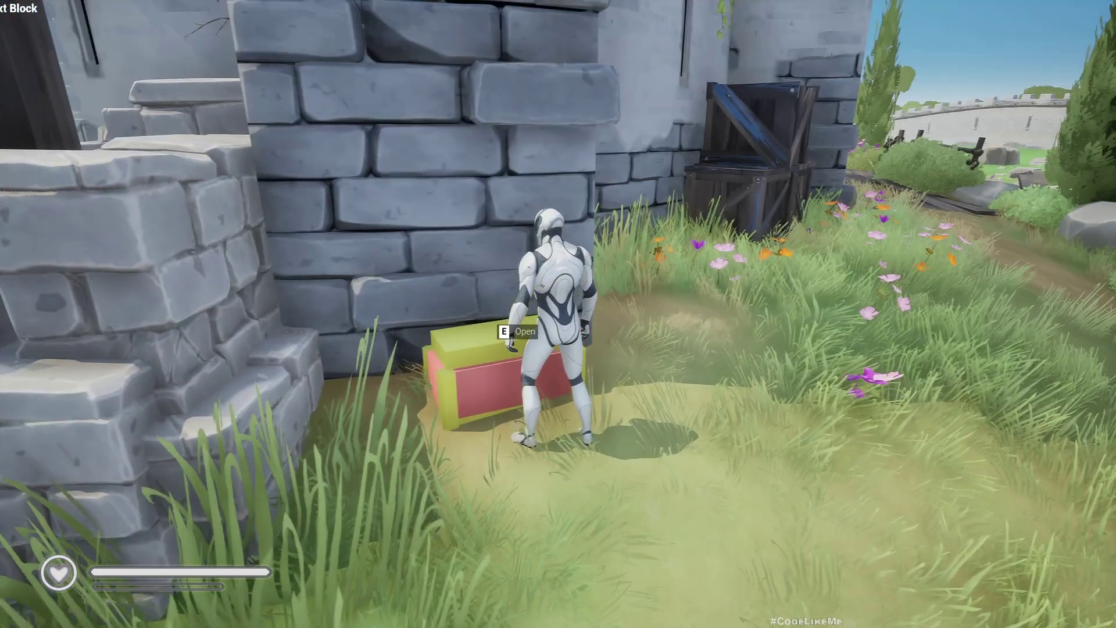
key(e)
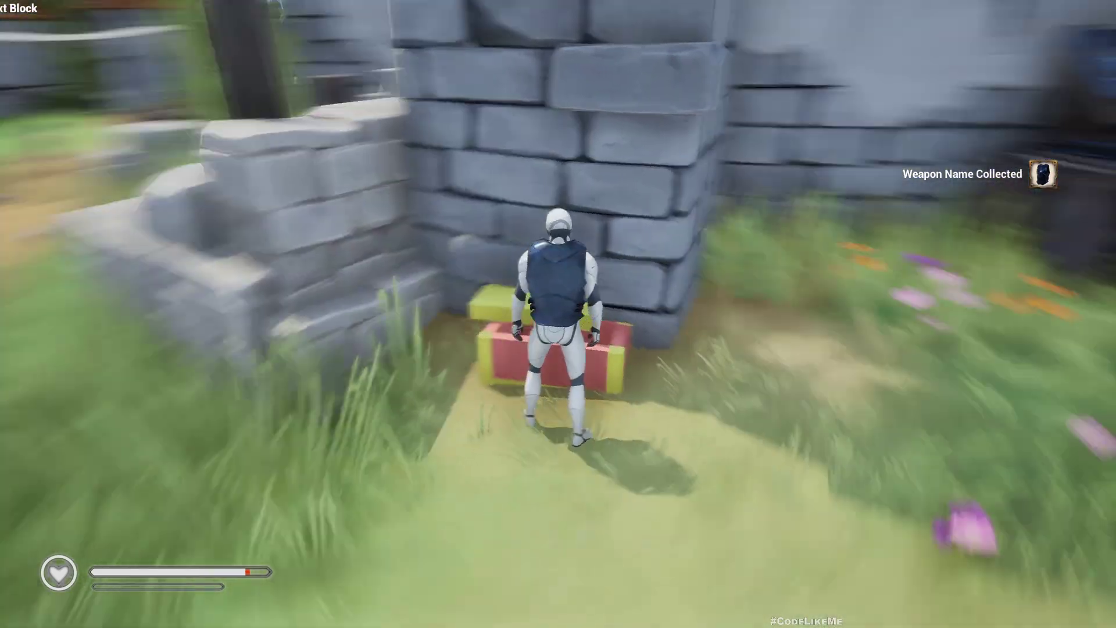
key(s)
Step: Open three more chests with E to collect the vest, helmet and sword
key(d)
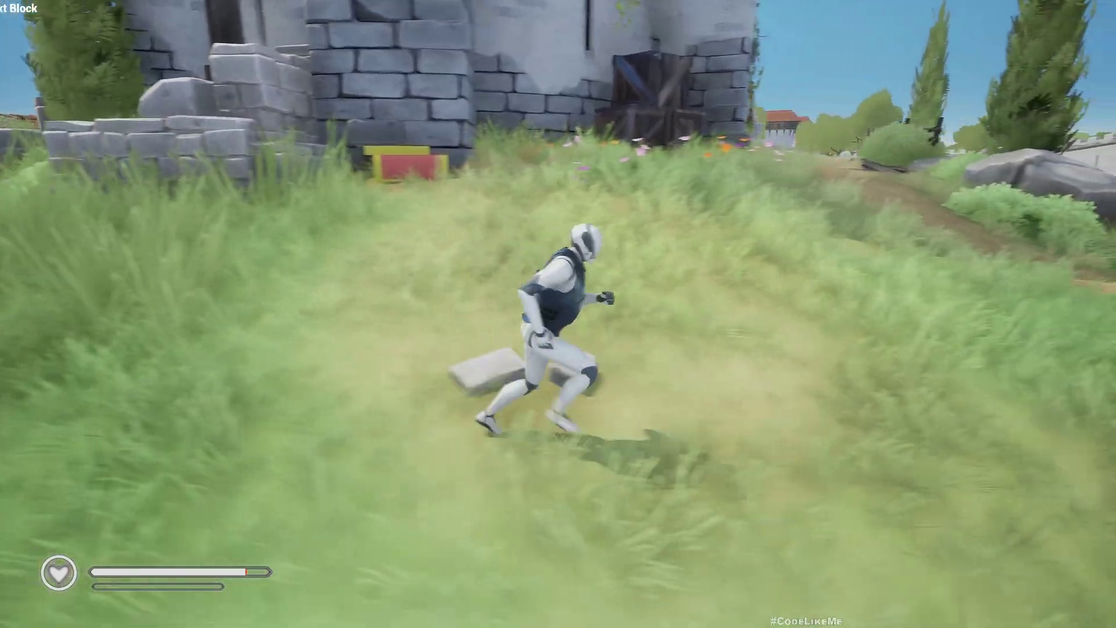
key(w)
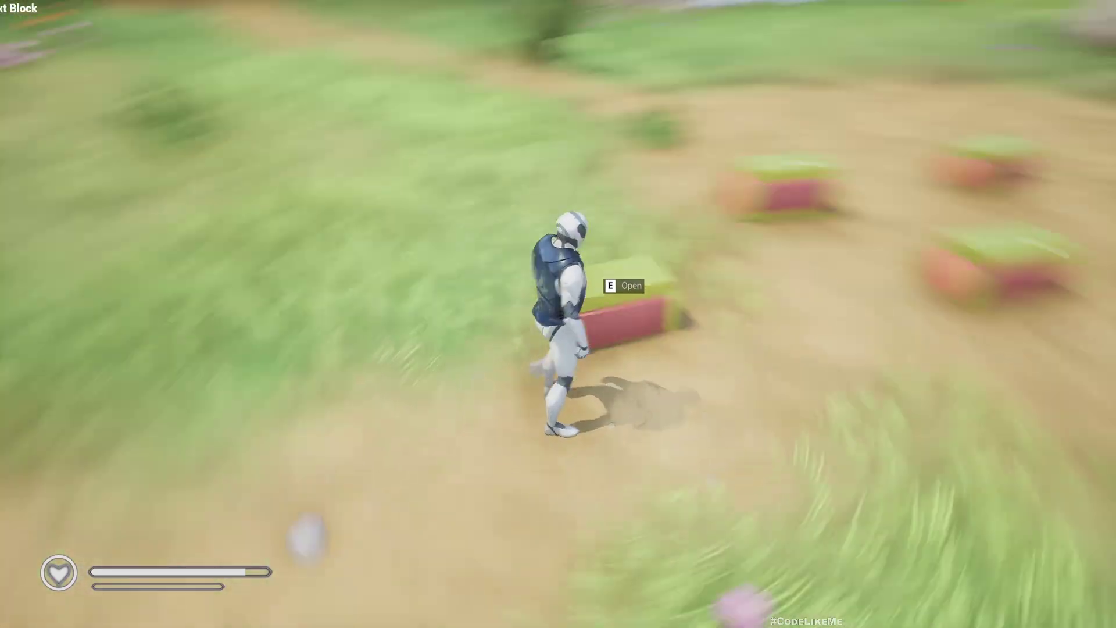
key(e)
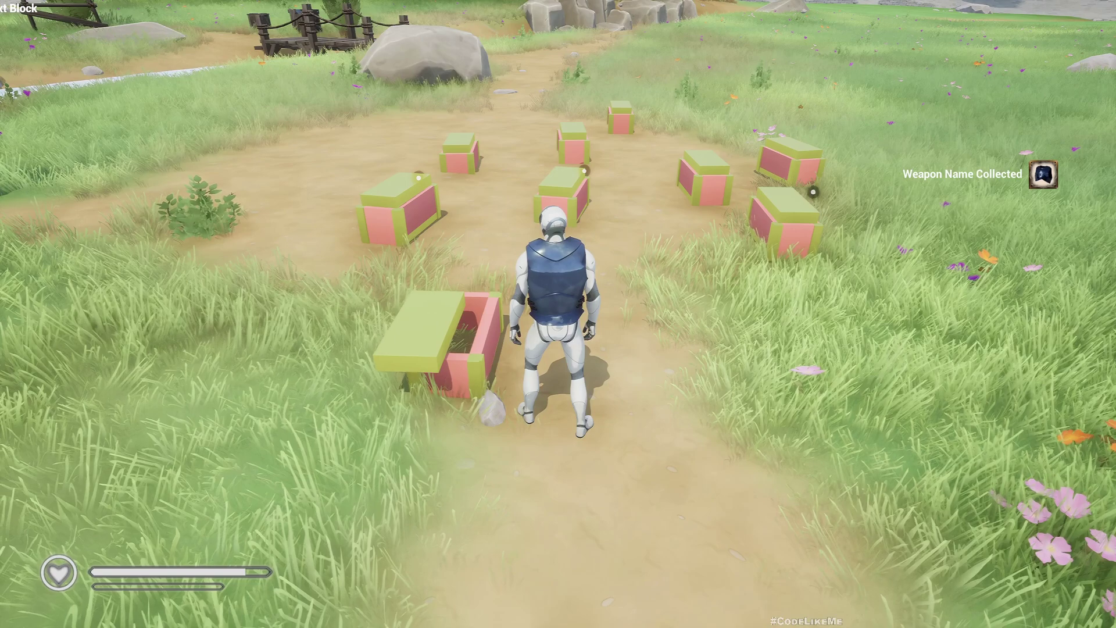
key(w)
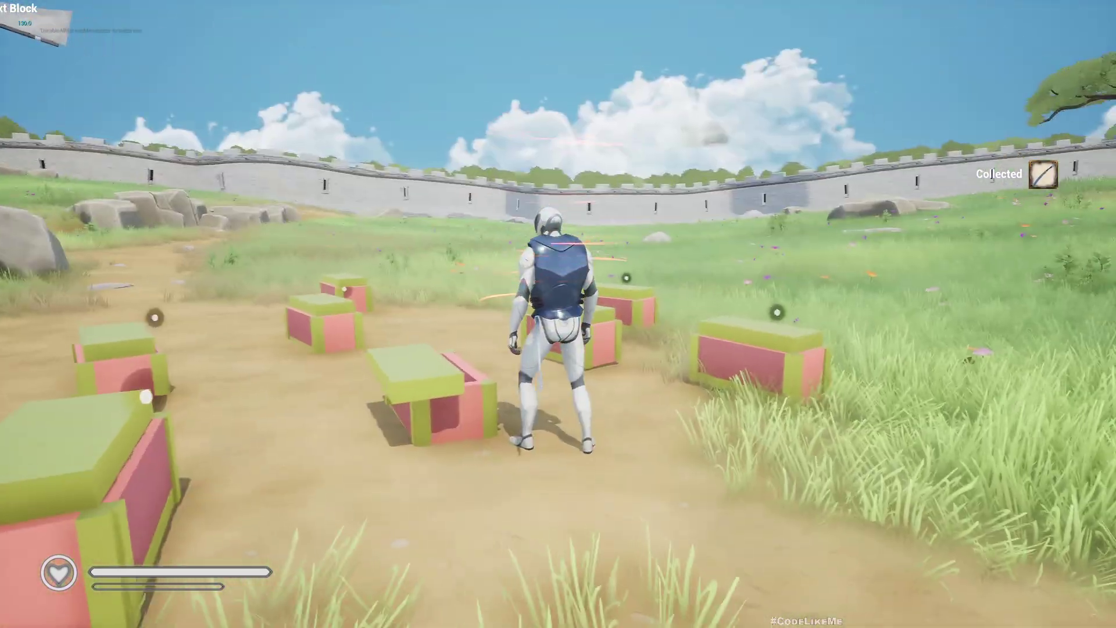
key(w)
key(e)
key(w)
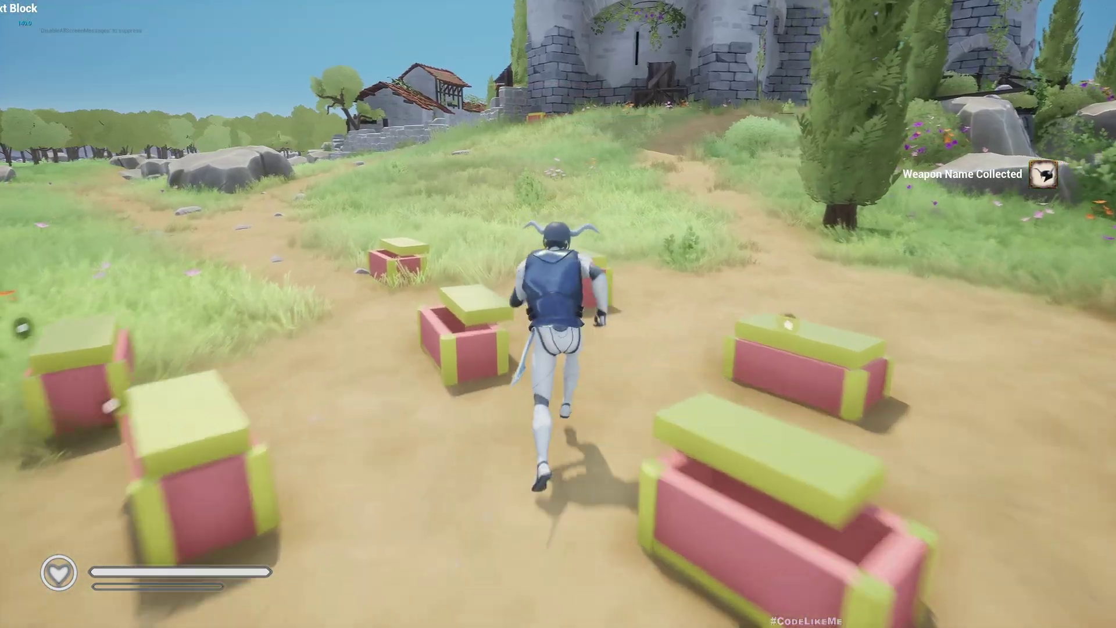
key(e)
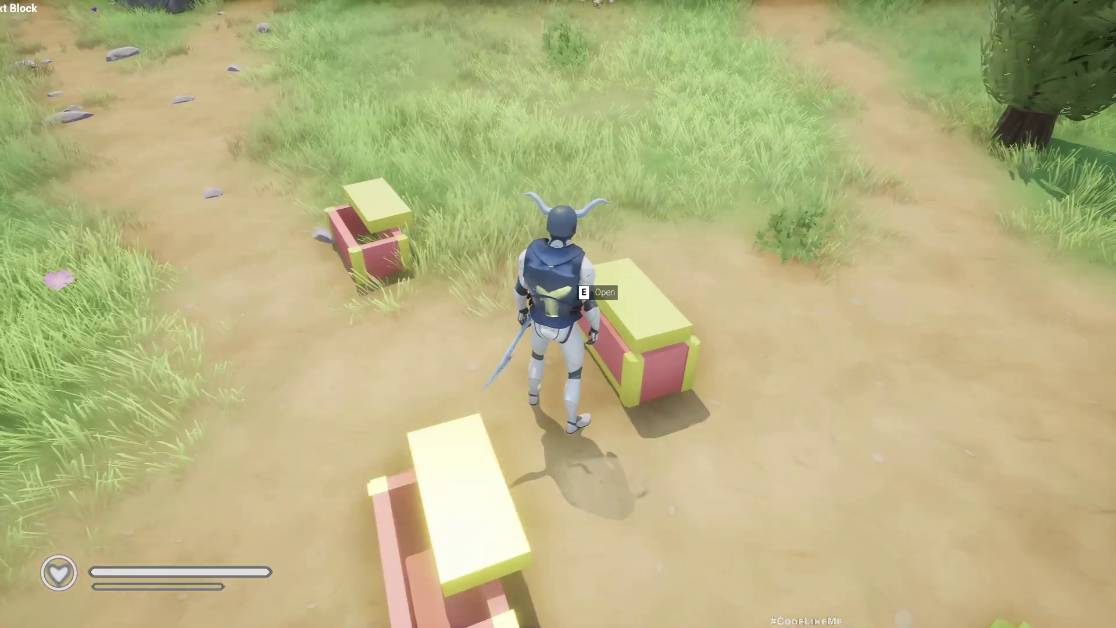
key(w)
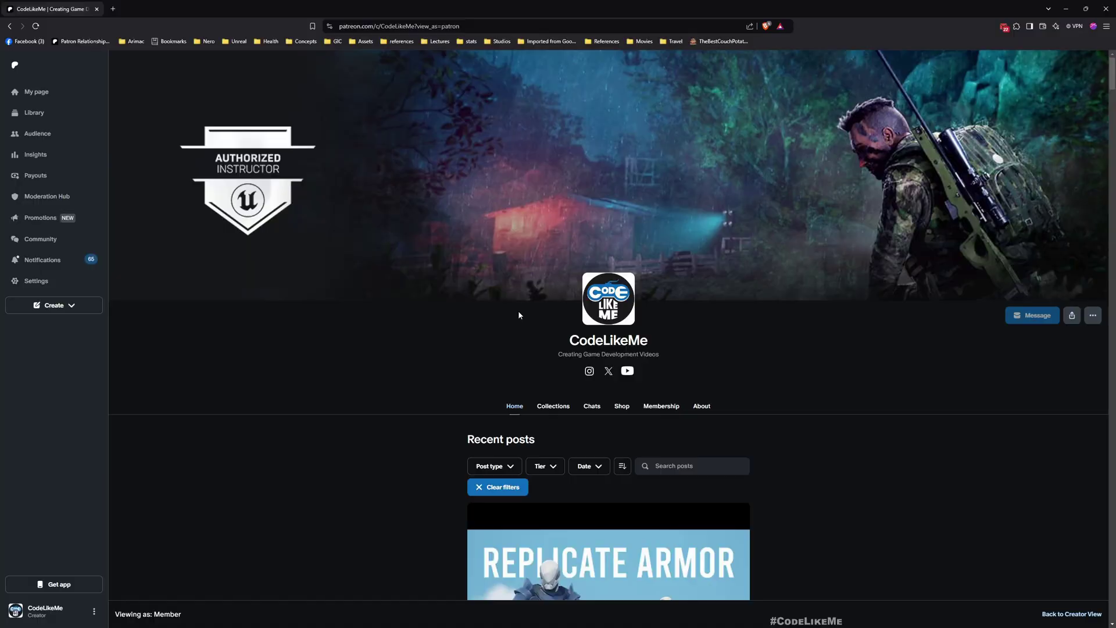
scroll(395, 398, down, 2)
scroll(396, 397, down, 3)
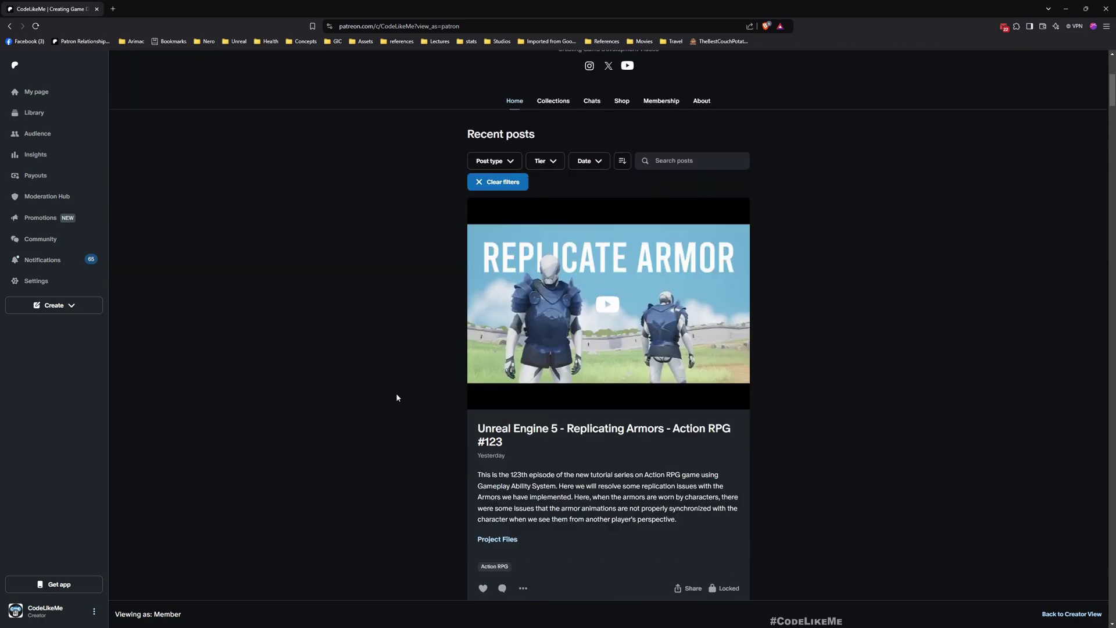
scroll(387, 399, down, 10)
scroll(387, 400, down, 7)
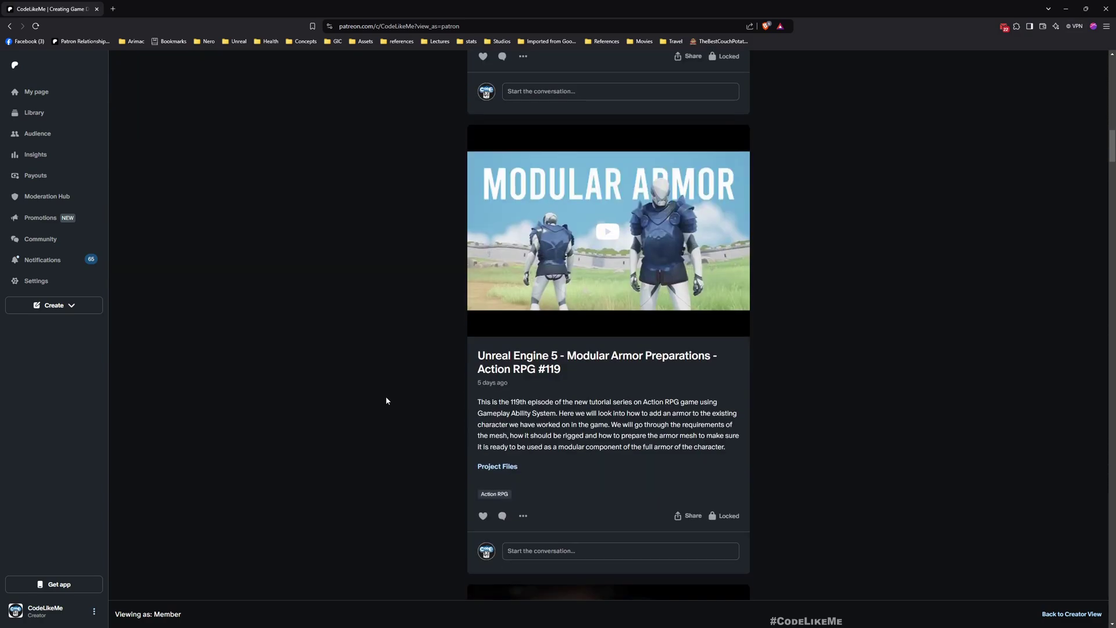
scroll(386, 401, down, 3)
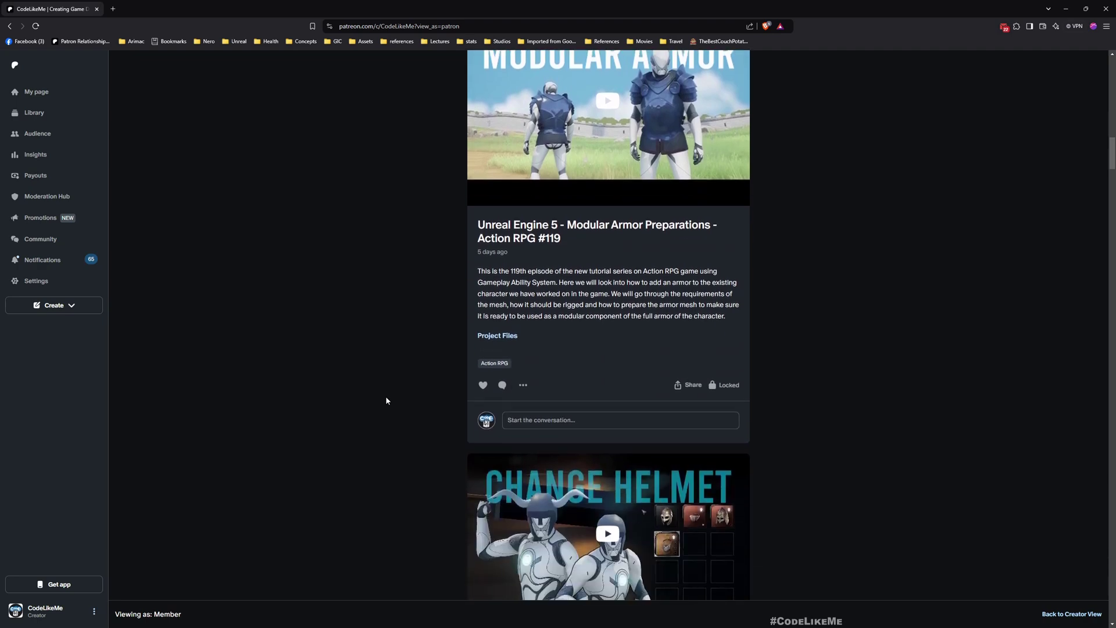
scroll(386, 400, down, 10)
scroll(388, 401, down, 12)
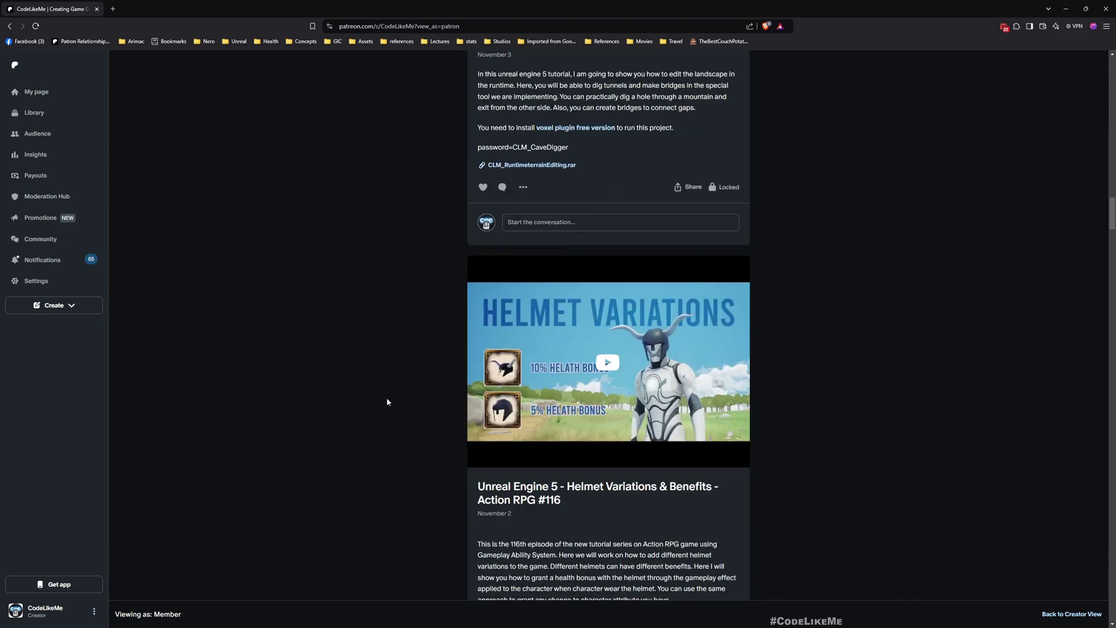
scroll(386, 401, down, 11)
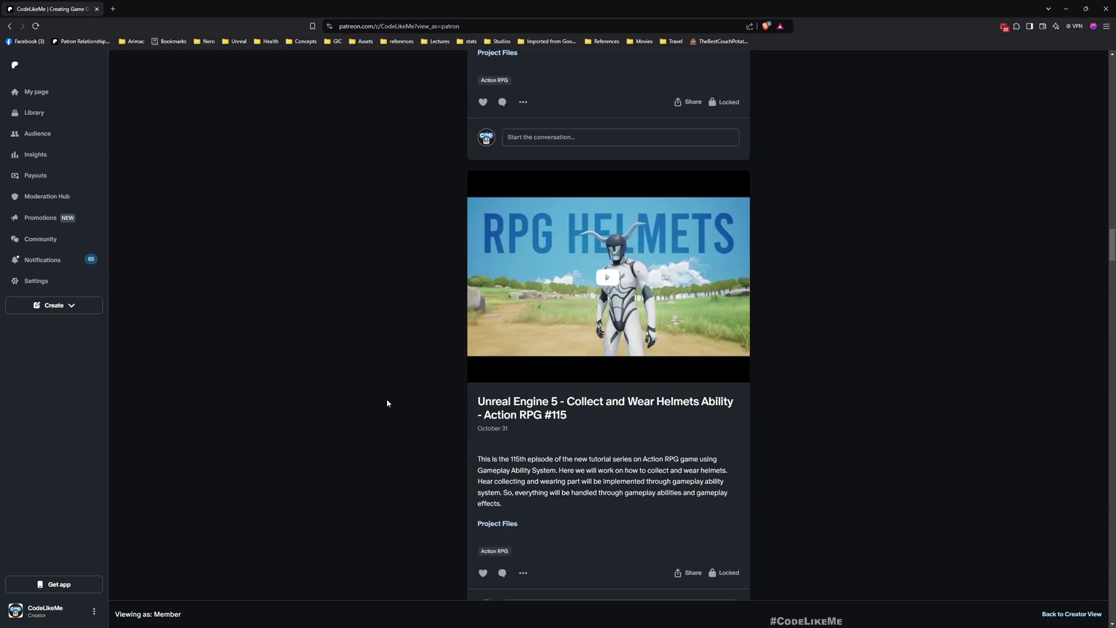
scroll(387, 402, down, 11)
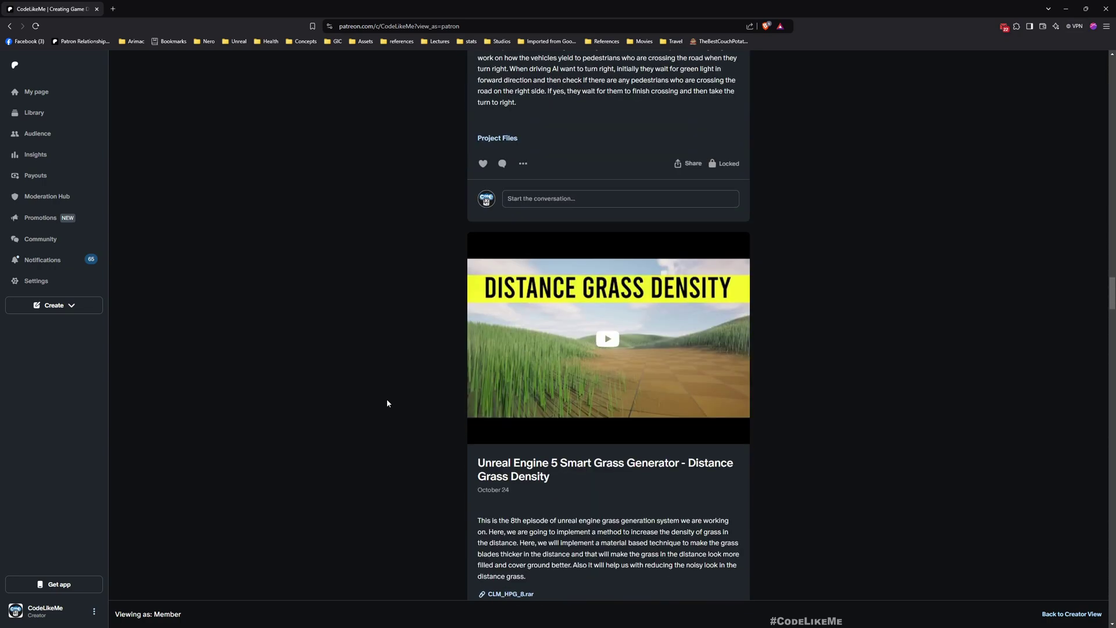
scroll(388, 404, down, 3)
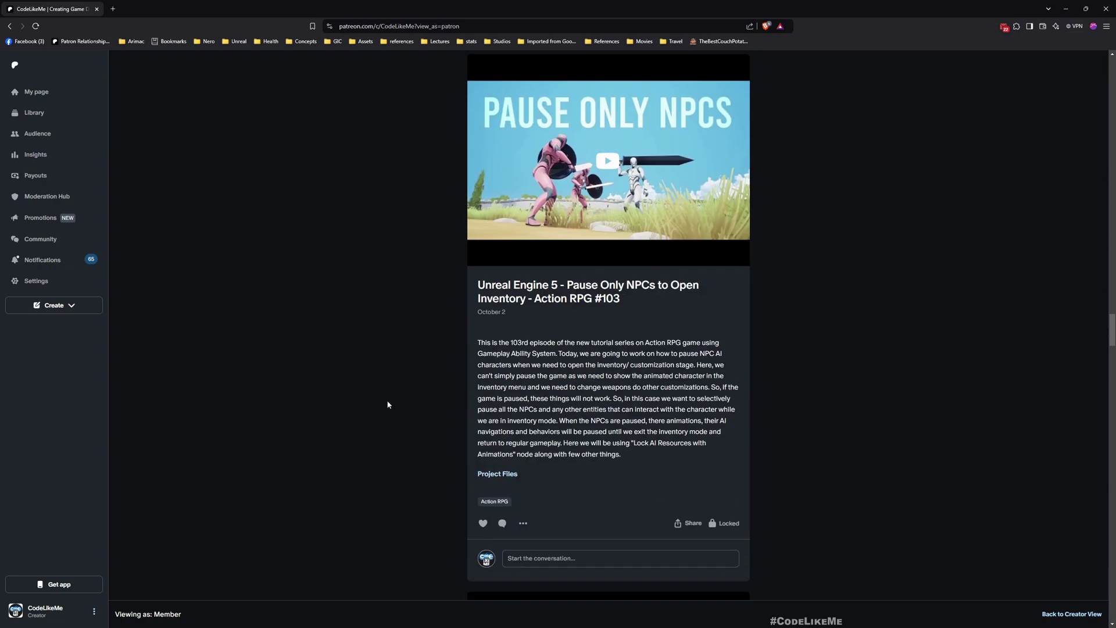
scroll(388, 405, down, 11)
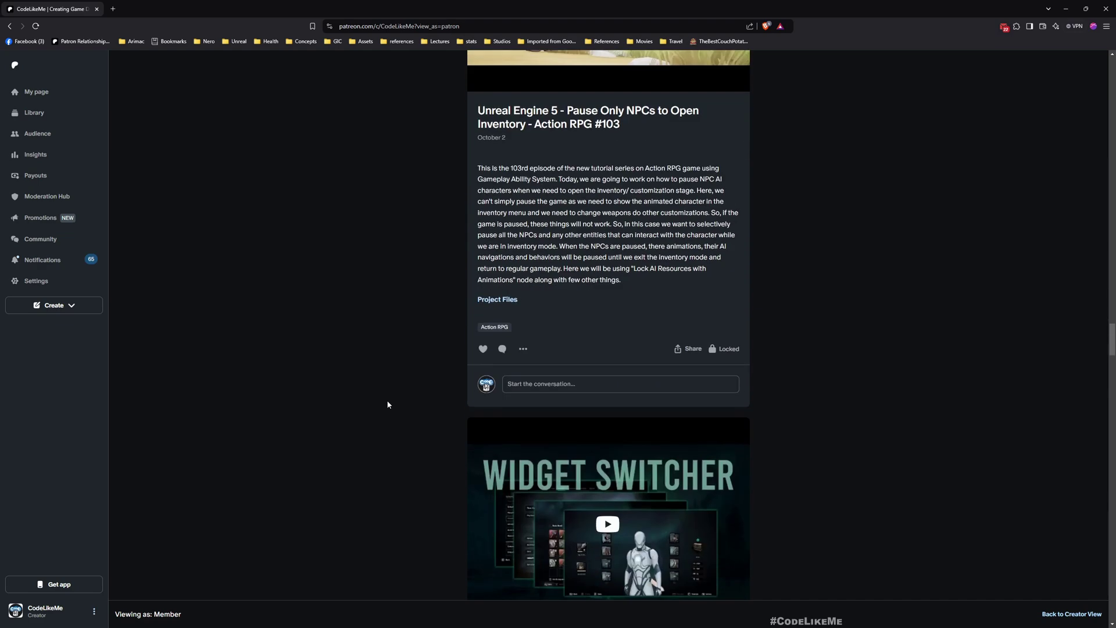
scroll(388, 404, down, 4)
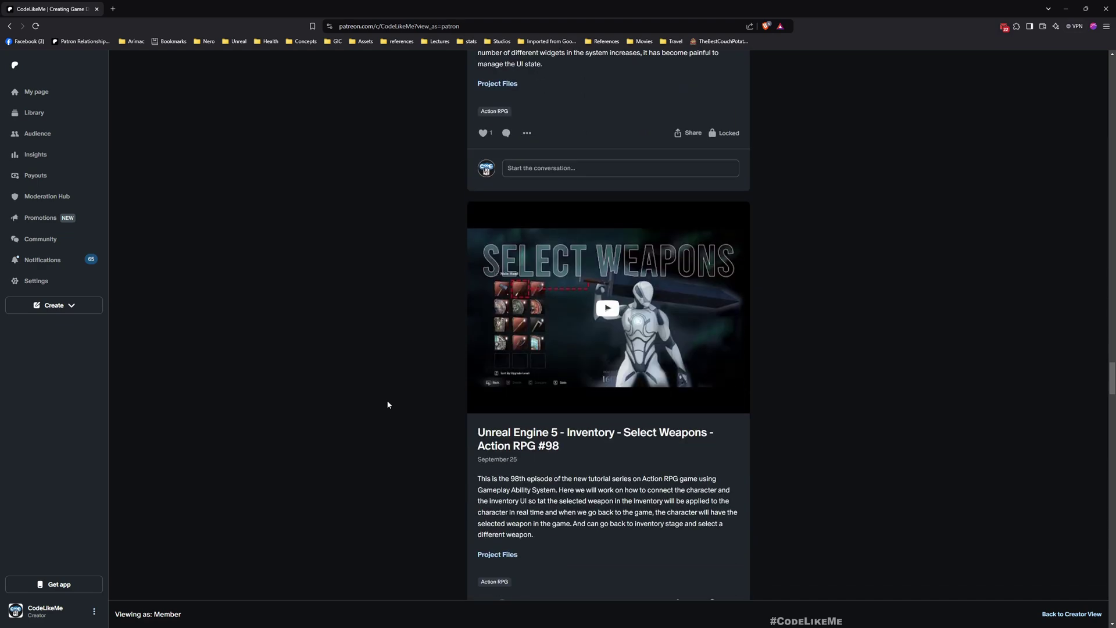
scroll(389, 405, down, 14)
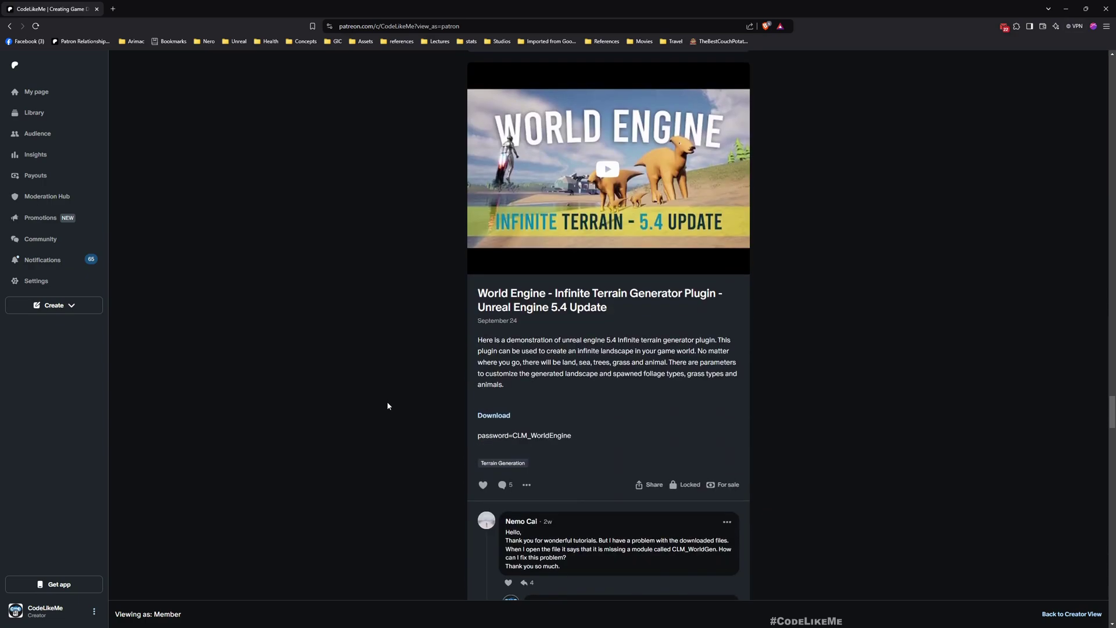
scroll(388, 408, down, 9)
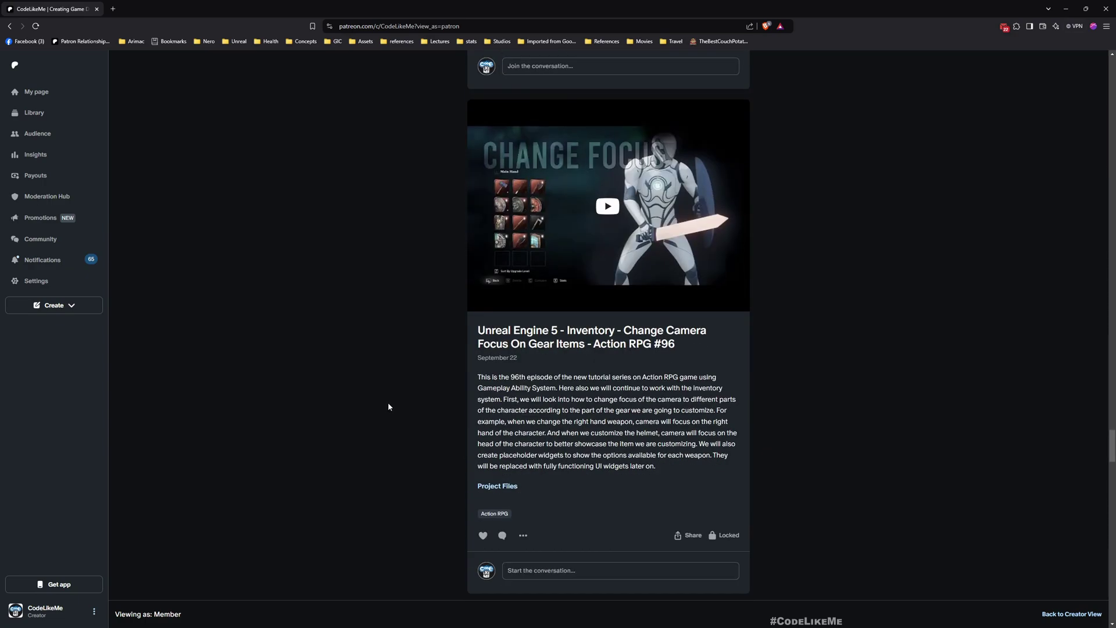
scroll(388, 406, down, 2)
scroll(388, 407, down, 11)
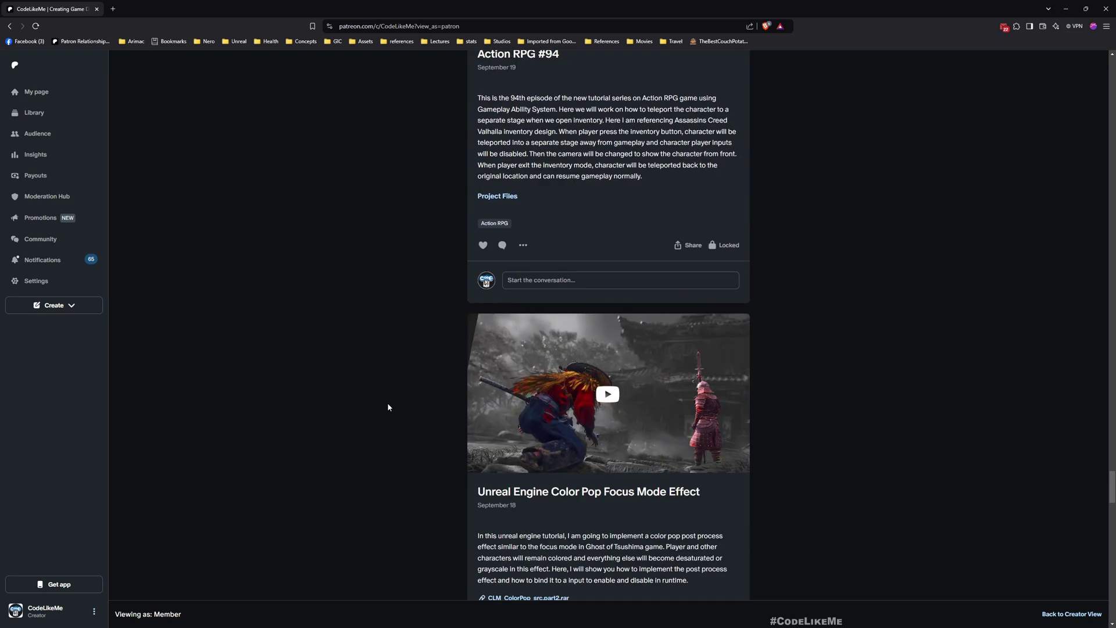